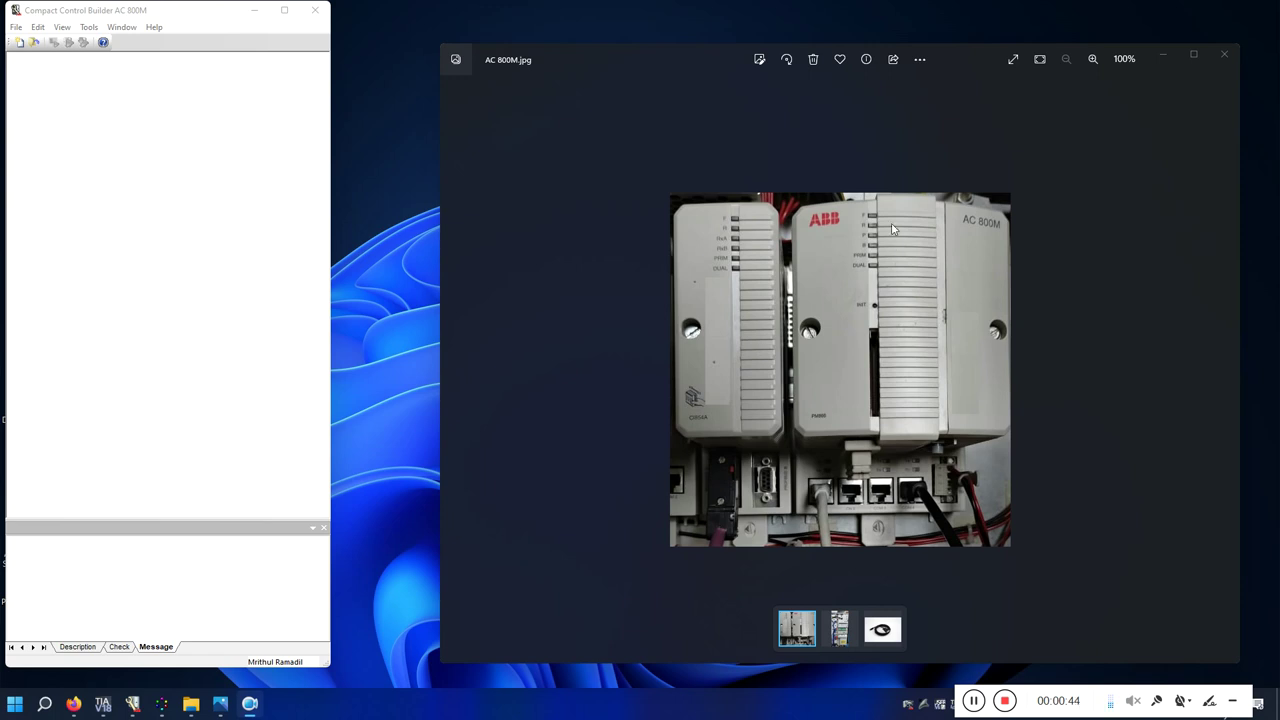
Minimise the AC 800M photo and the Compact Control Builder window to reach the desktop shortcuts.
{"action": "left_click", "coordinate": [1163, 54]}
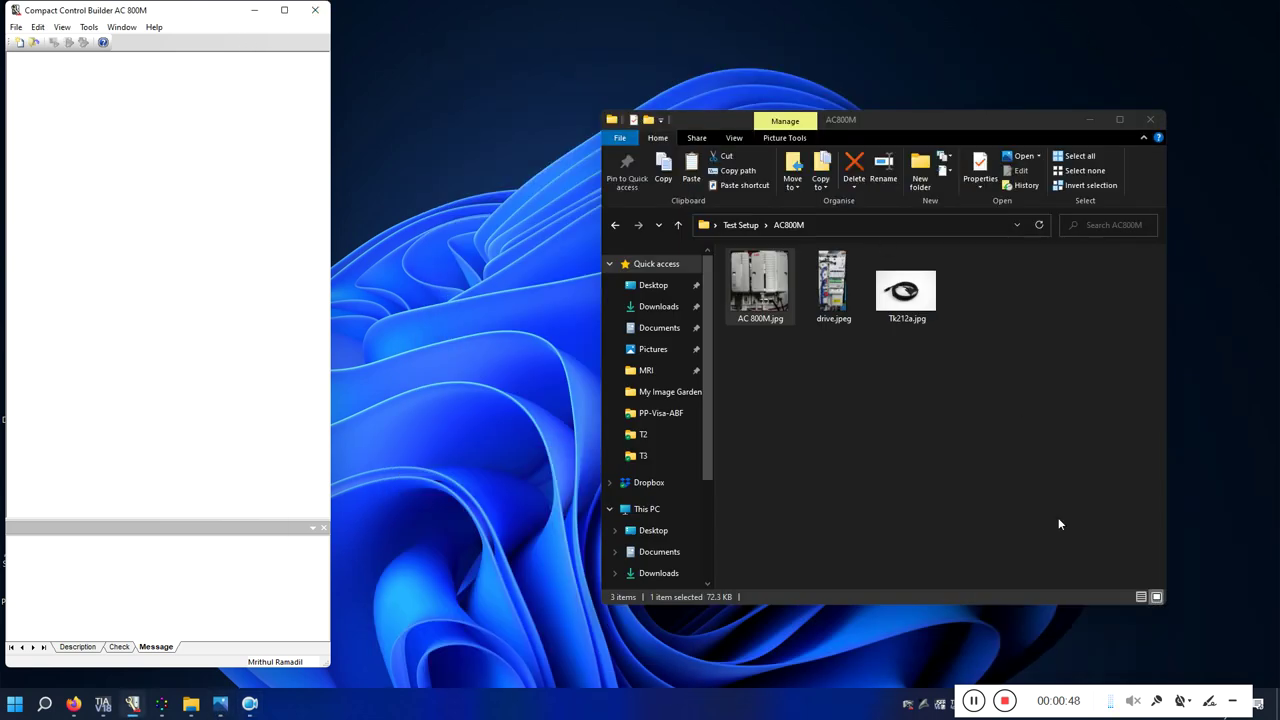
{"action": "left_click_drag", "start_coordinate": [984, 706], "coordinate": [522, 704]}
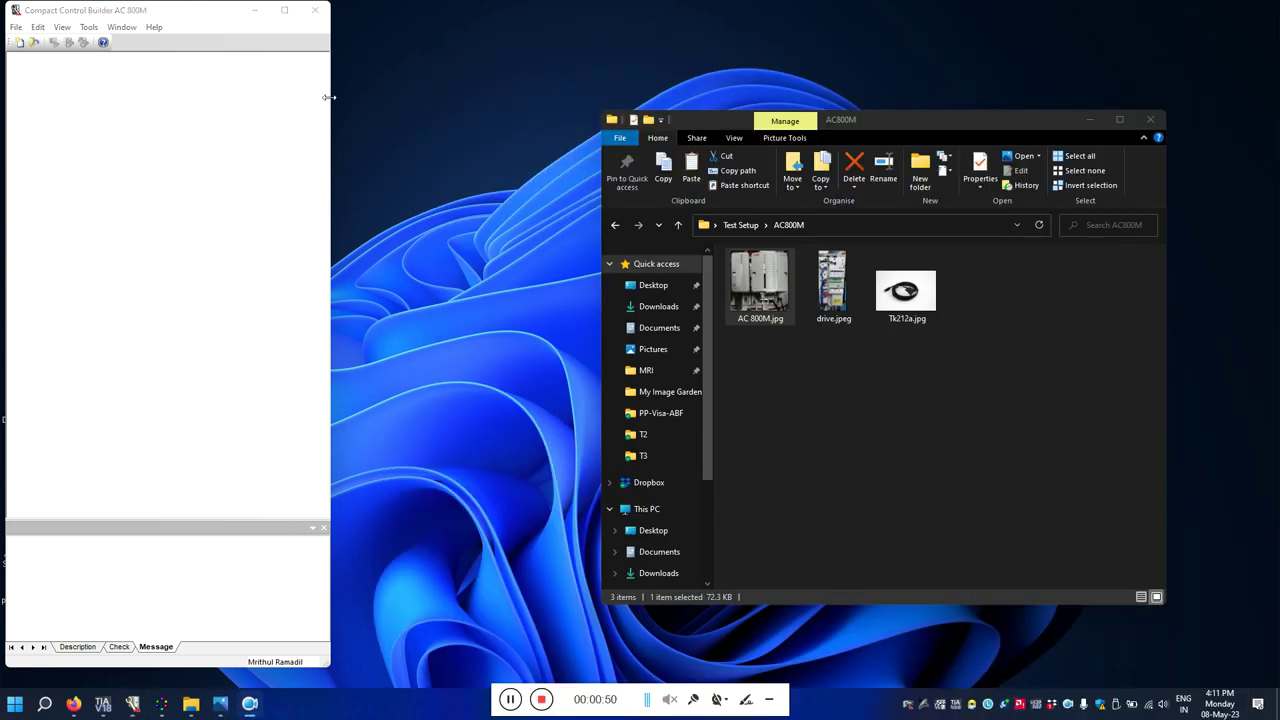
{"action": "left_click", "coordinate": [62, 12]}
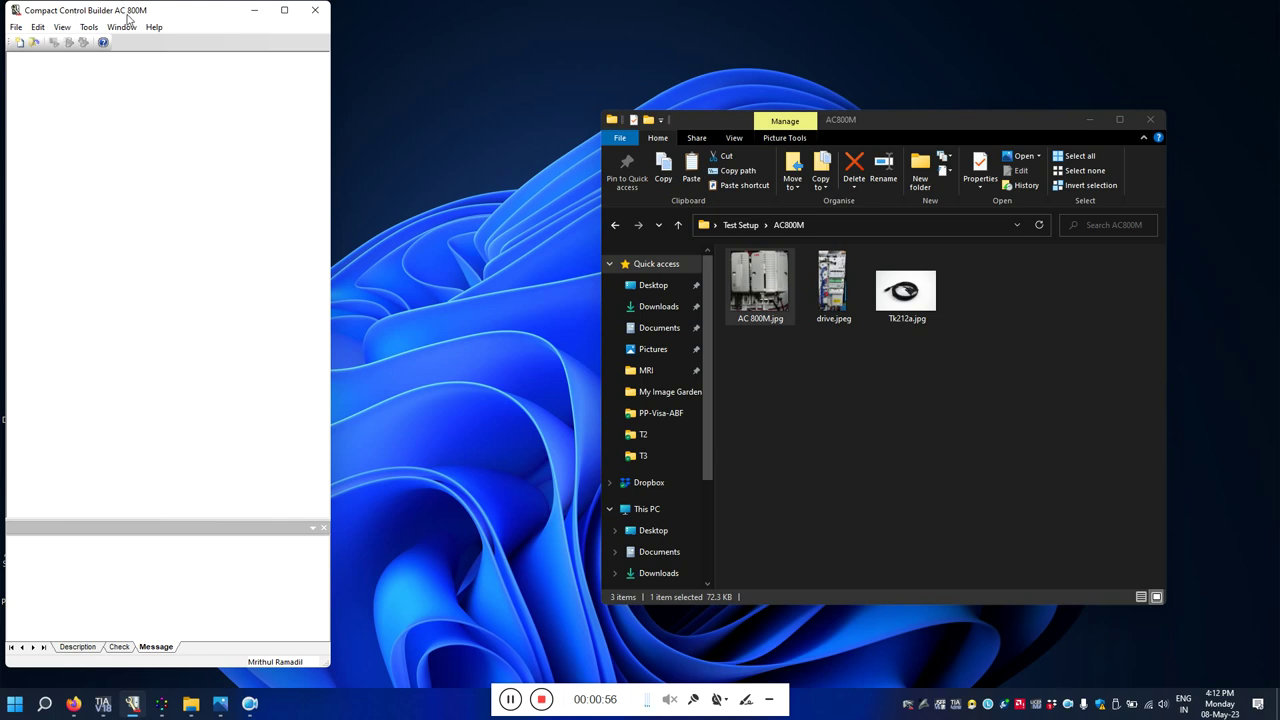
{"action": "left_click", "coordinate": [254, 10]}
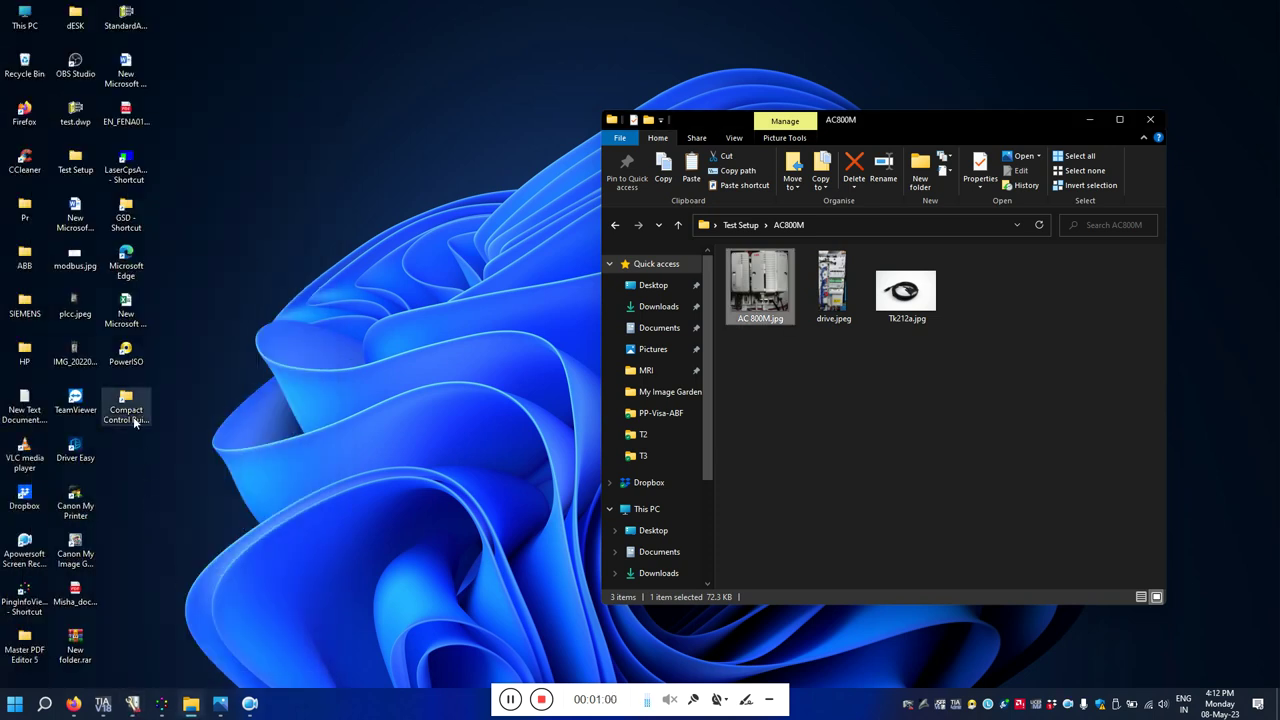
Run startme.bat from the Compact Control Builder AC800M_5.1 folder, view the installable software options, and close the installer and folder.
{"action": "left_click", "coordinate": [134, 422]}
{"action": "double_click", "coordinate": [134, 422]}
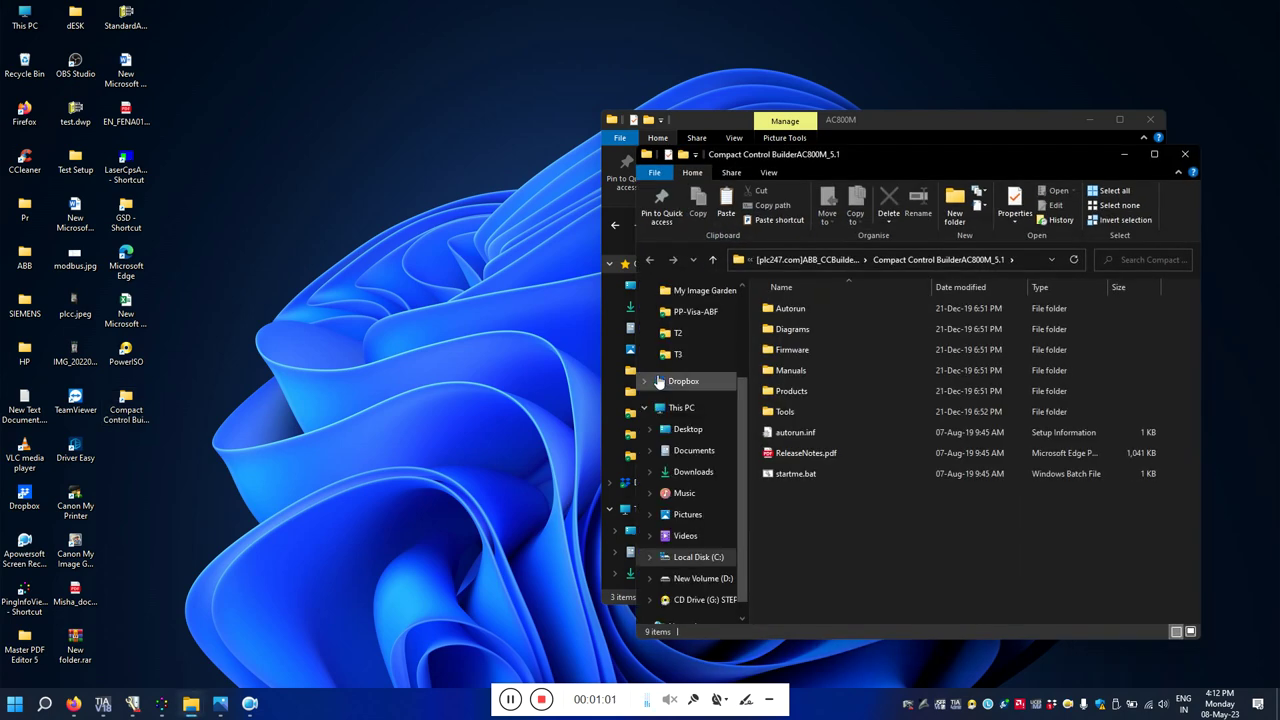
{"action": "left_click", "coordinate": [799, 476]}
{"action": "double_click", "coordinate": [799, 474]}
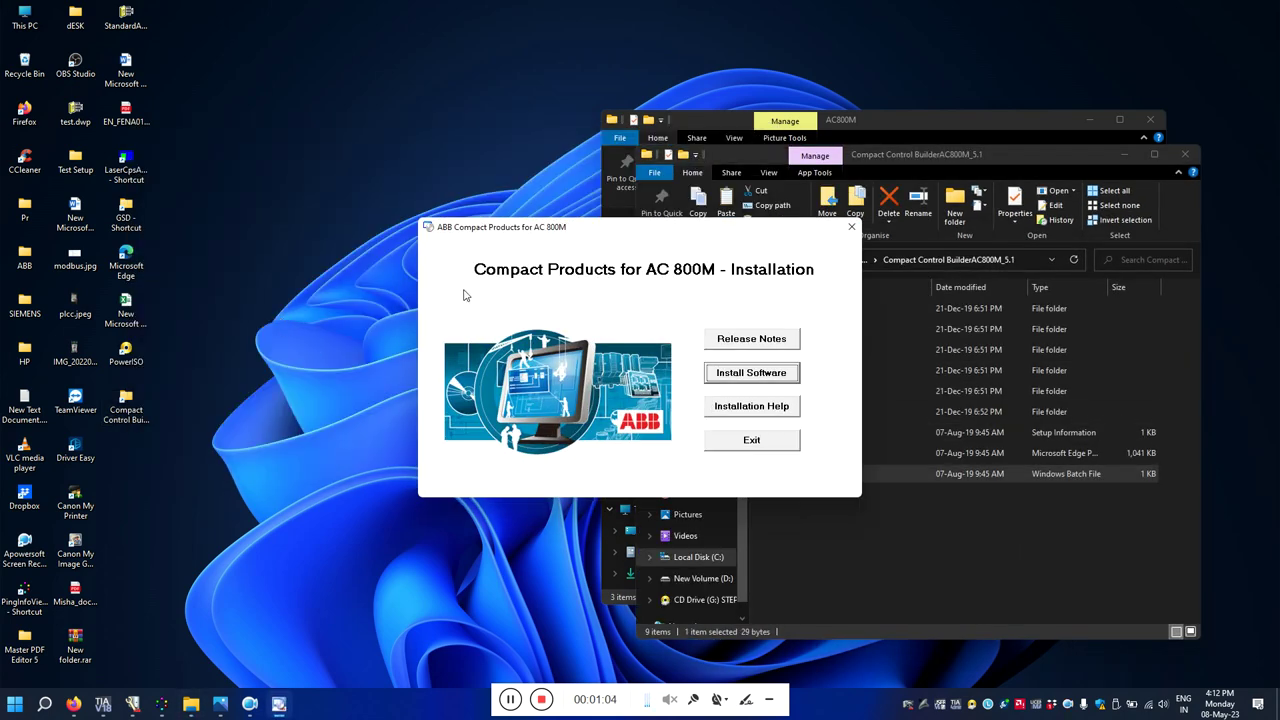
{"action": "left_click", "coordinate": [755, 375]}
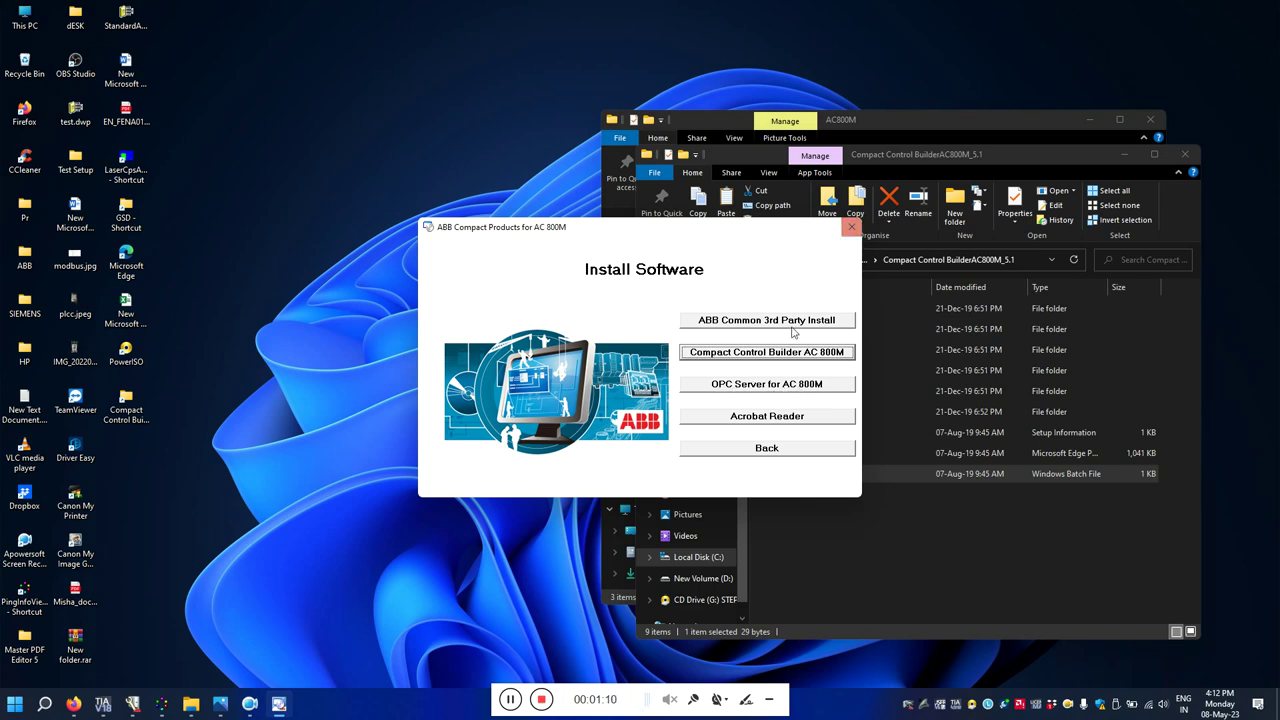
{"action": "left_click", "coordinate": [851, 227]}
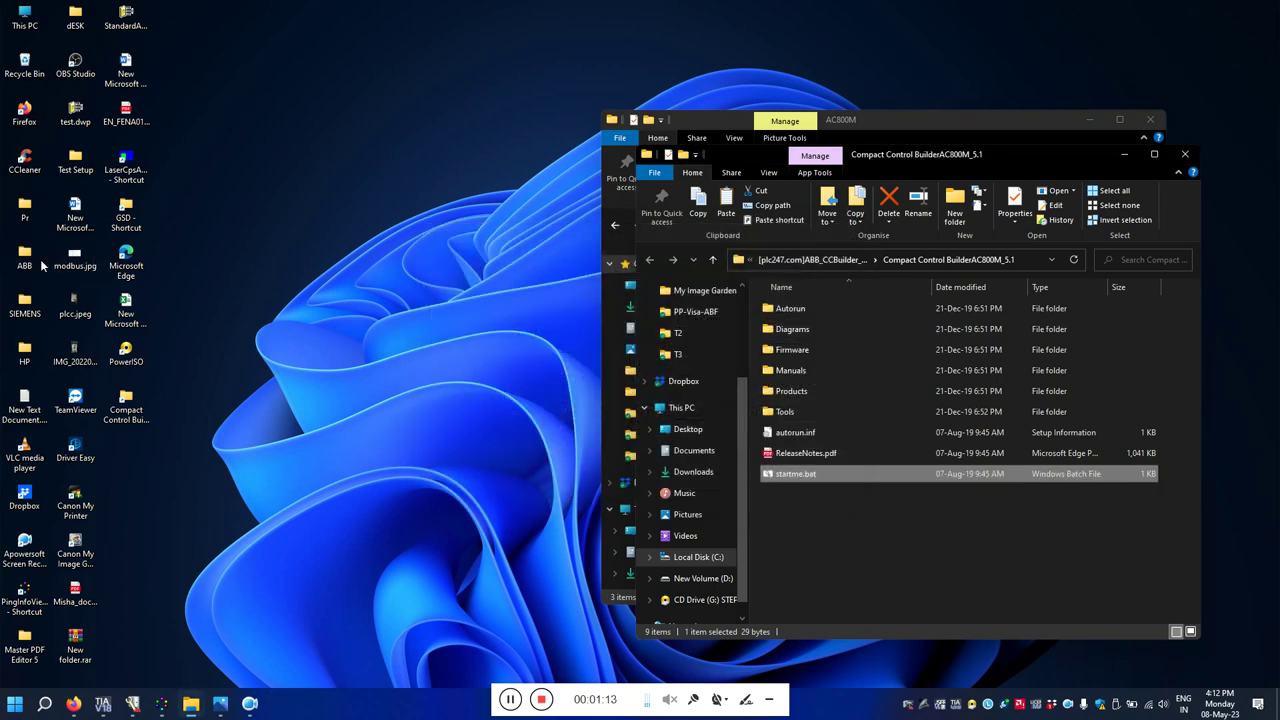
{"action": "left_click", "coordinate": [1180, 157]}
Open the ABB folder on the desktop and locate the OPC Server for AC 800M 5.1.0 shortcut.
{"action": "double_click", "coordinate": [27, 254]}
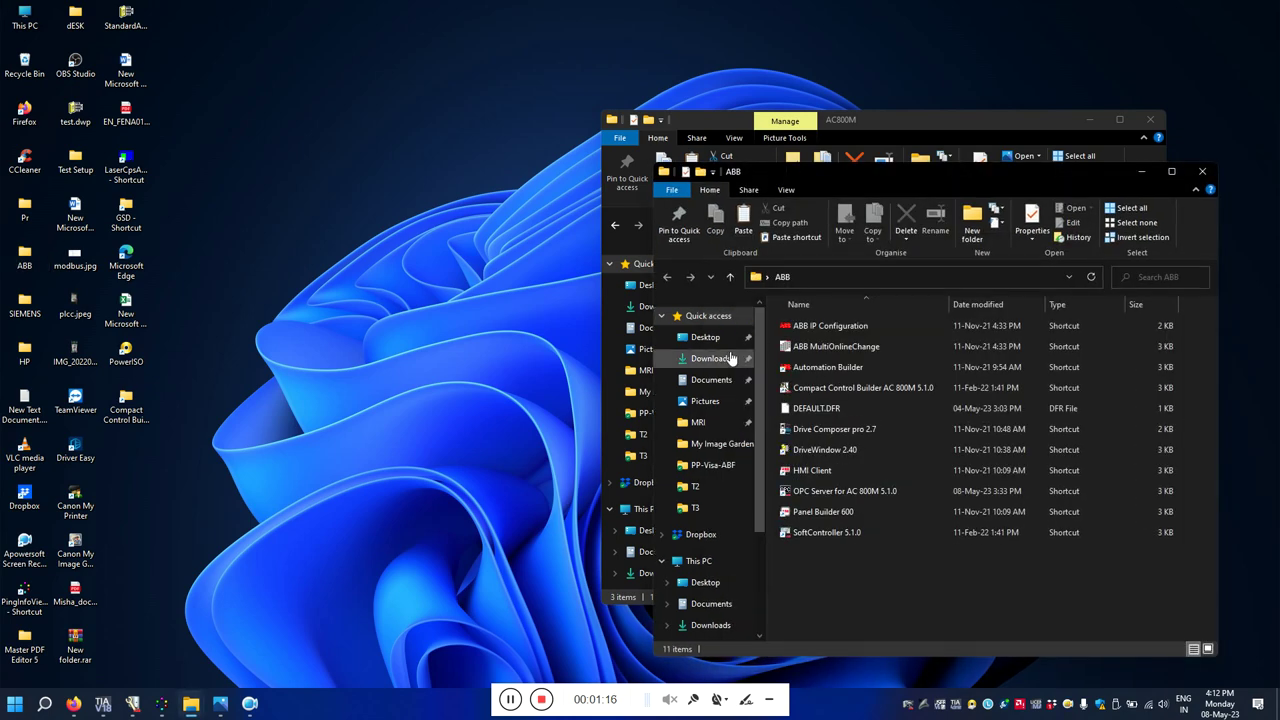
{"action": "left_click", "coordinate": [820, 491]}
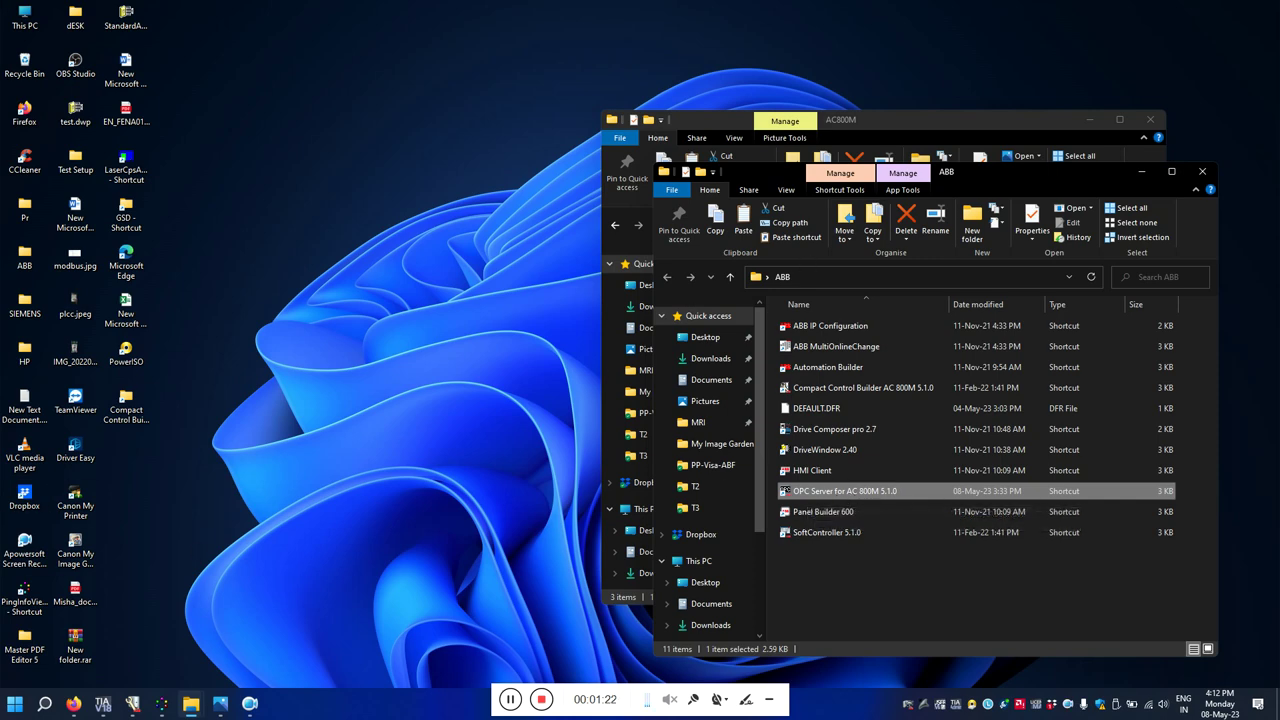
Switch to Compact Control Builder and create a project named opc_test from the AC800M template.
{"action": "left_click", "coordinate": [140, 705]}
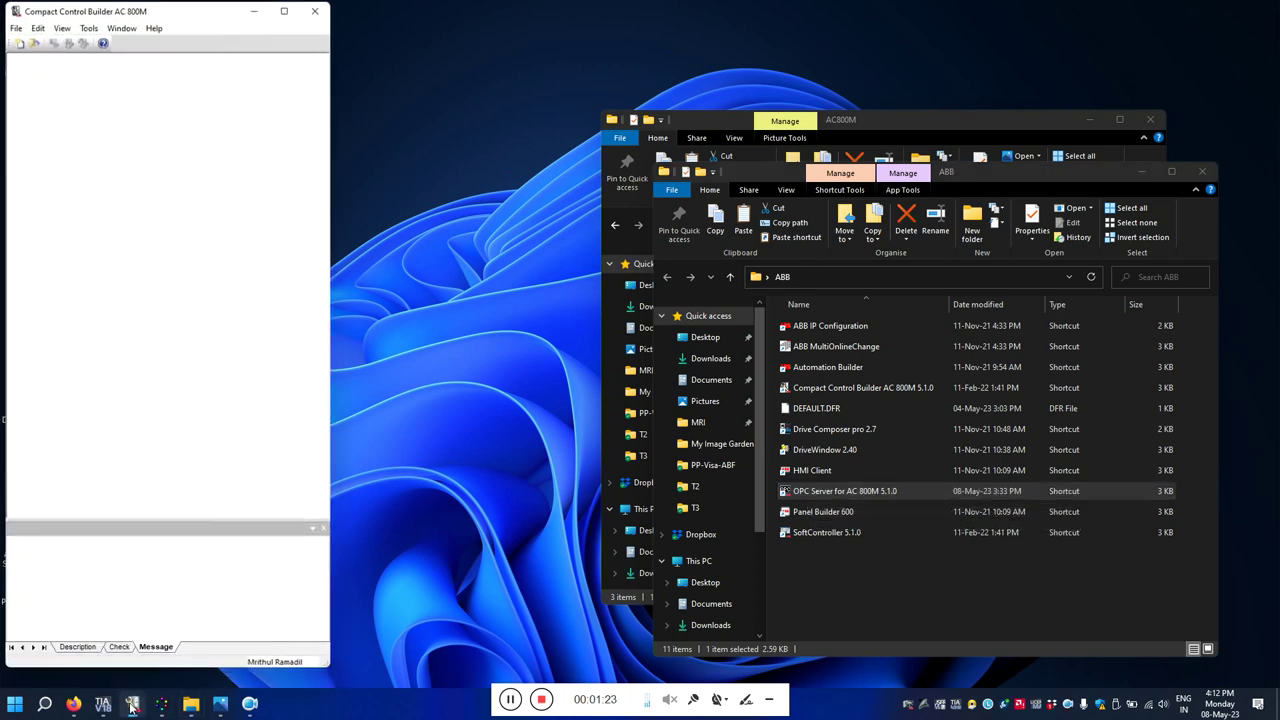
{"action": "left_click", "coordinate": [34, 43]}
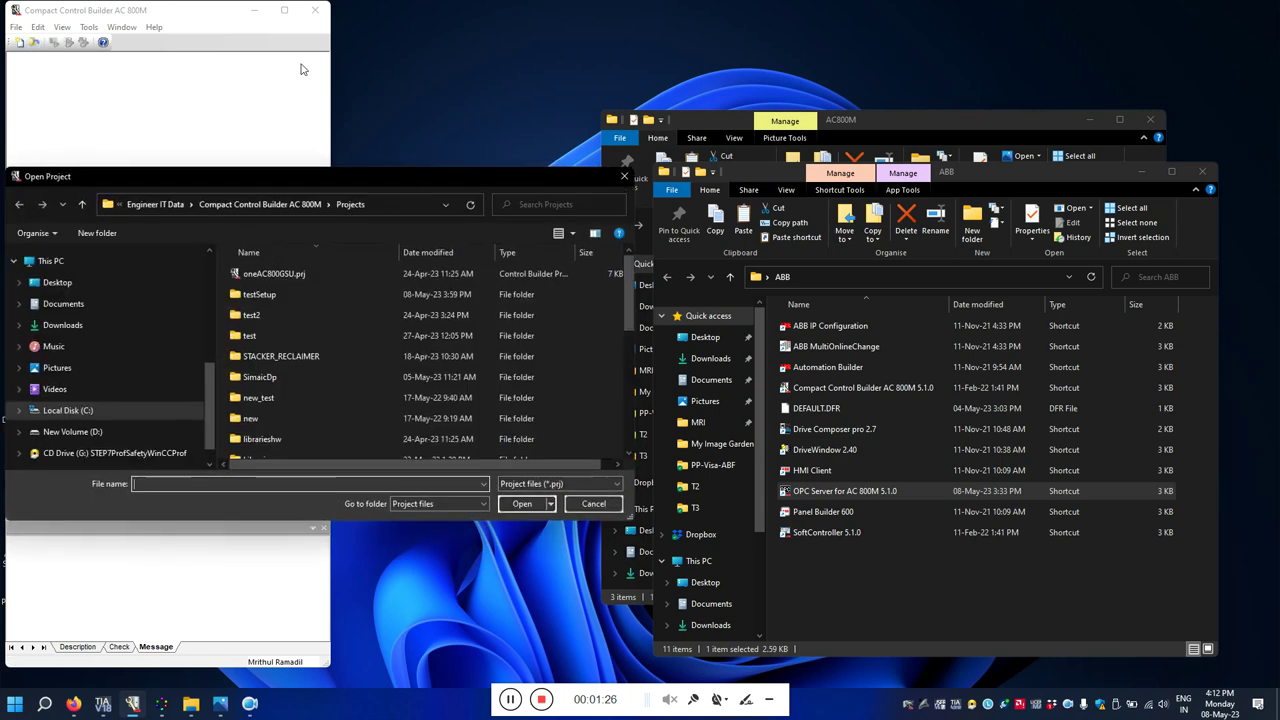
{"action": "left_click", "coordinate": [624, 176]}
{"action": "left_click", "coordinate": [19, 43]}
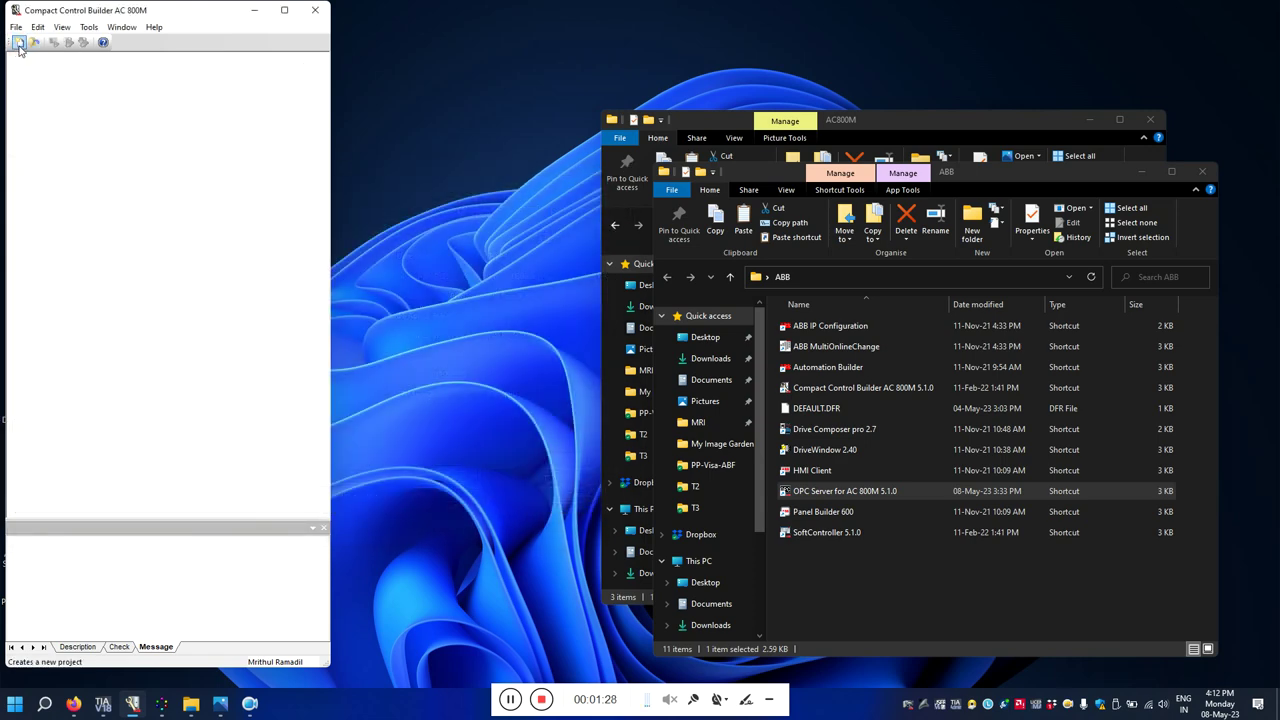
{"action": "left_click", "coordinate": [167, 325]}
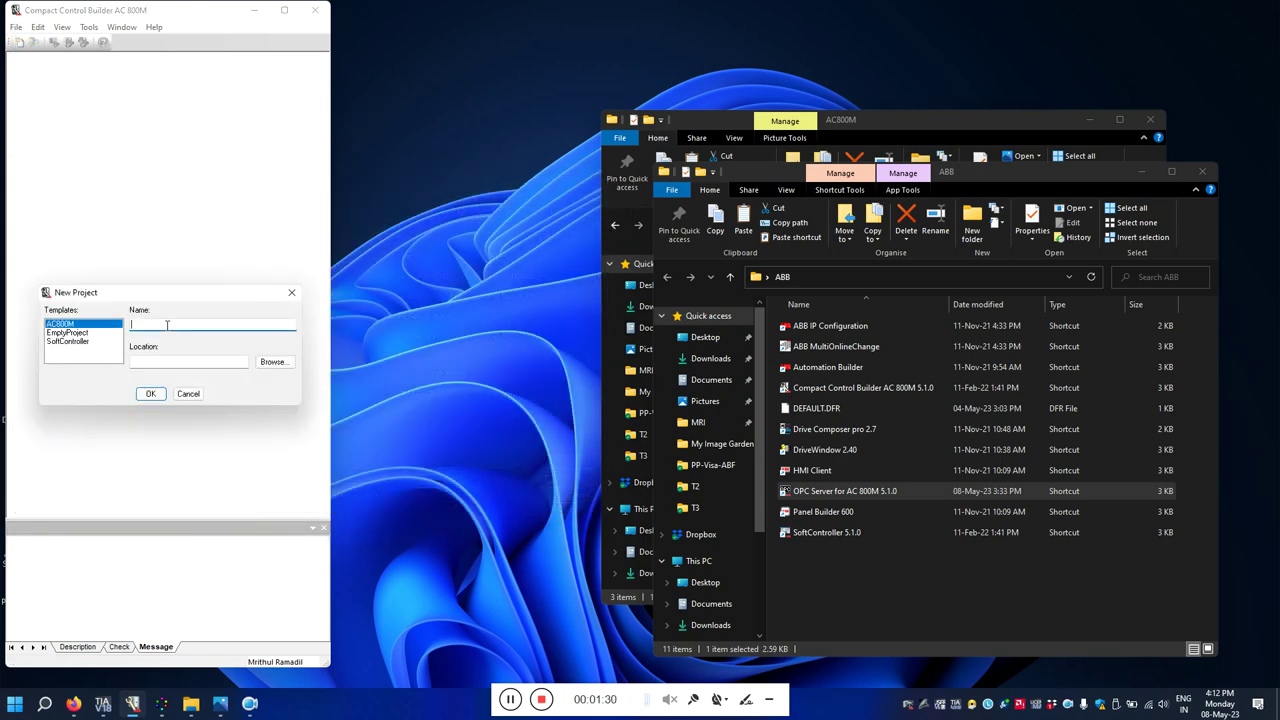
{"action": "type", "text": "opc"}
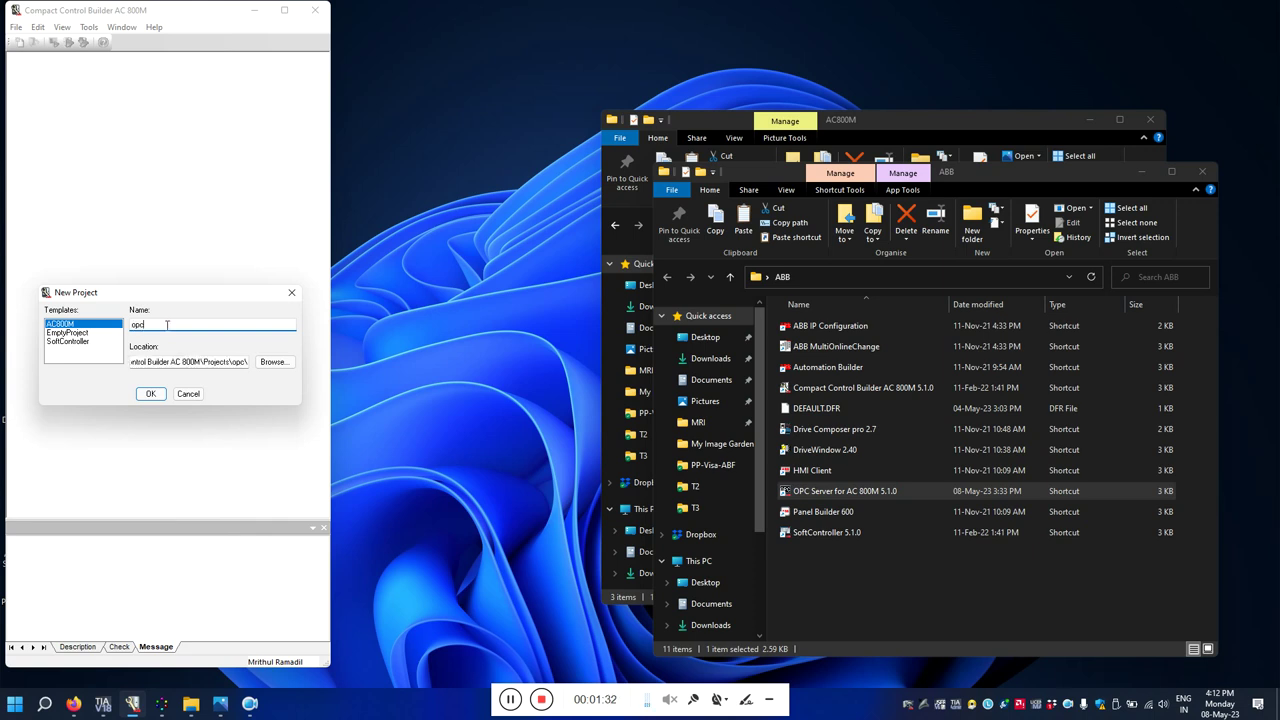
{"action": "type", "text": "_test"}
{"action": "left_click", "coordinate": [155, 393]}
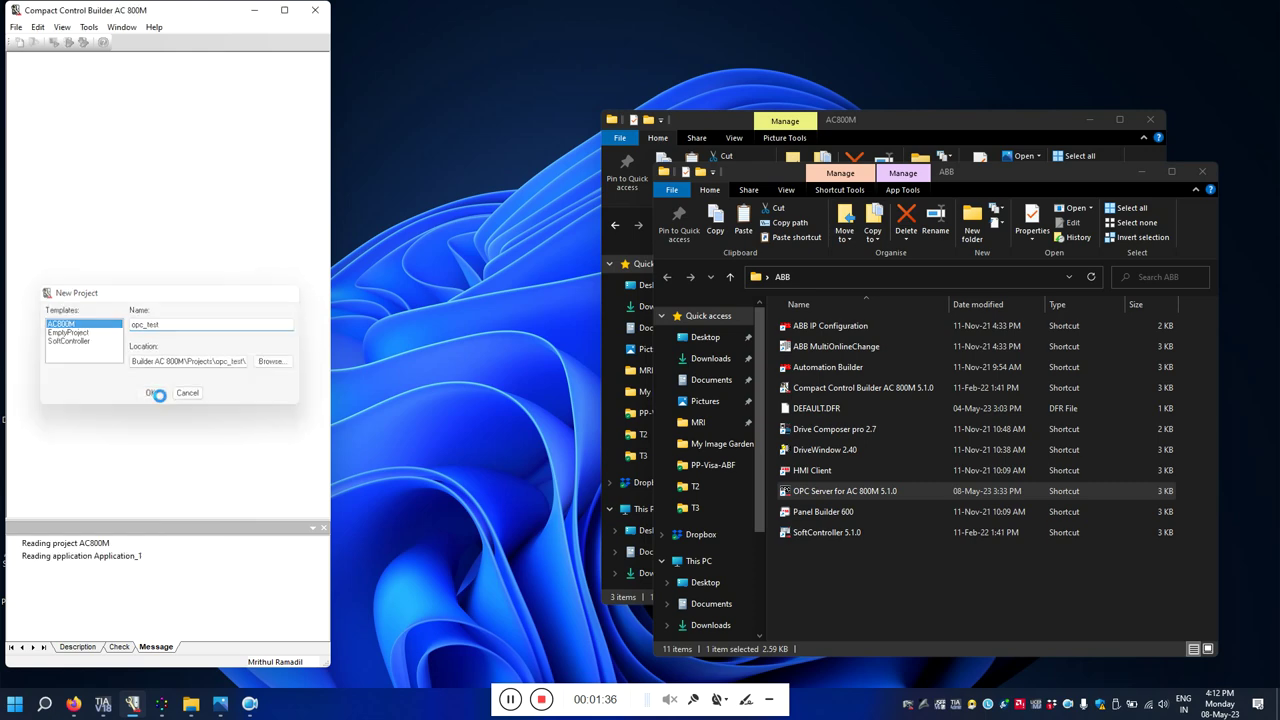
Replace the PM860 / TP830 unit in PLC_1's AC 800M hardware with PM866 / TP830.
{"action": "left_click", "coordinate": [35, 83]}
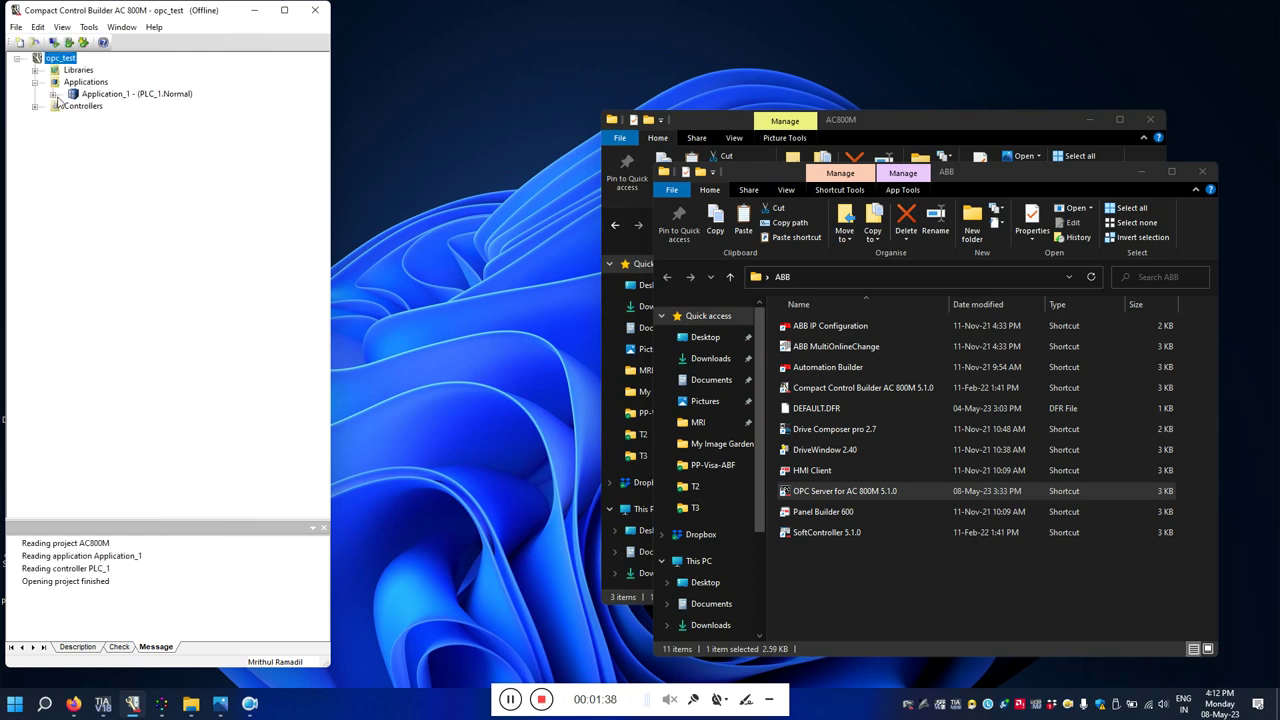
{"action": "left_click", "coordinate": [35, 106]}
{"action": "left_click", "coordinate": [53, 118]}
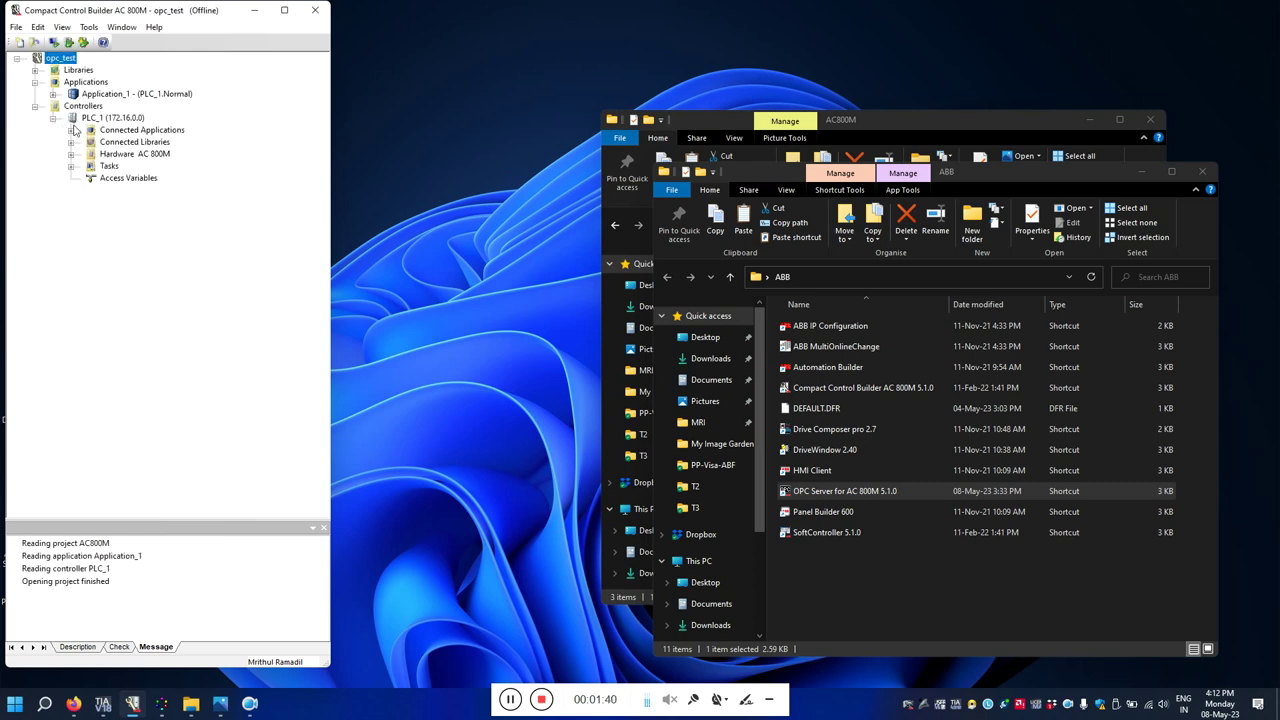
{"action": "left_click", "coordinate": [71, 154]}
{"action": "right_click", "coordinate": [140, 165]}
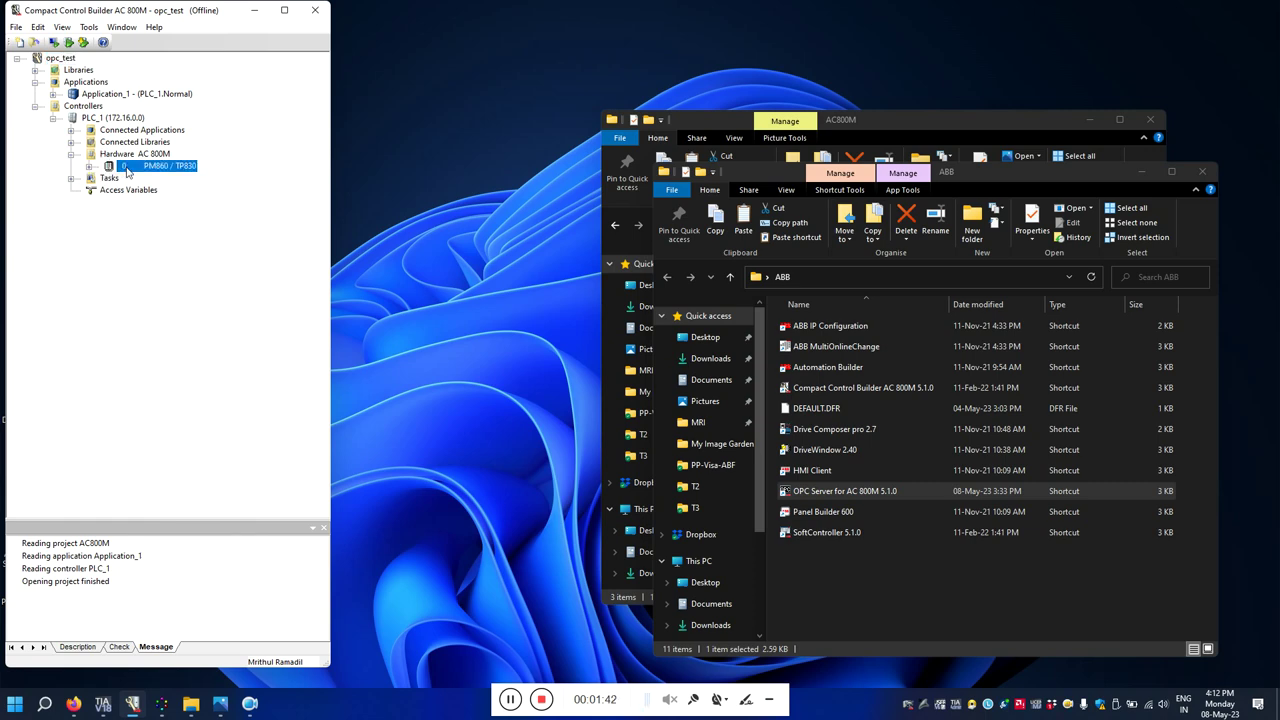
{"action": "left_click", "coordinate": [162, 222]}
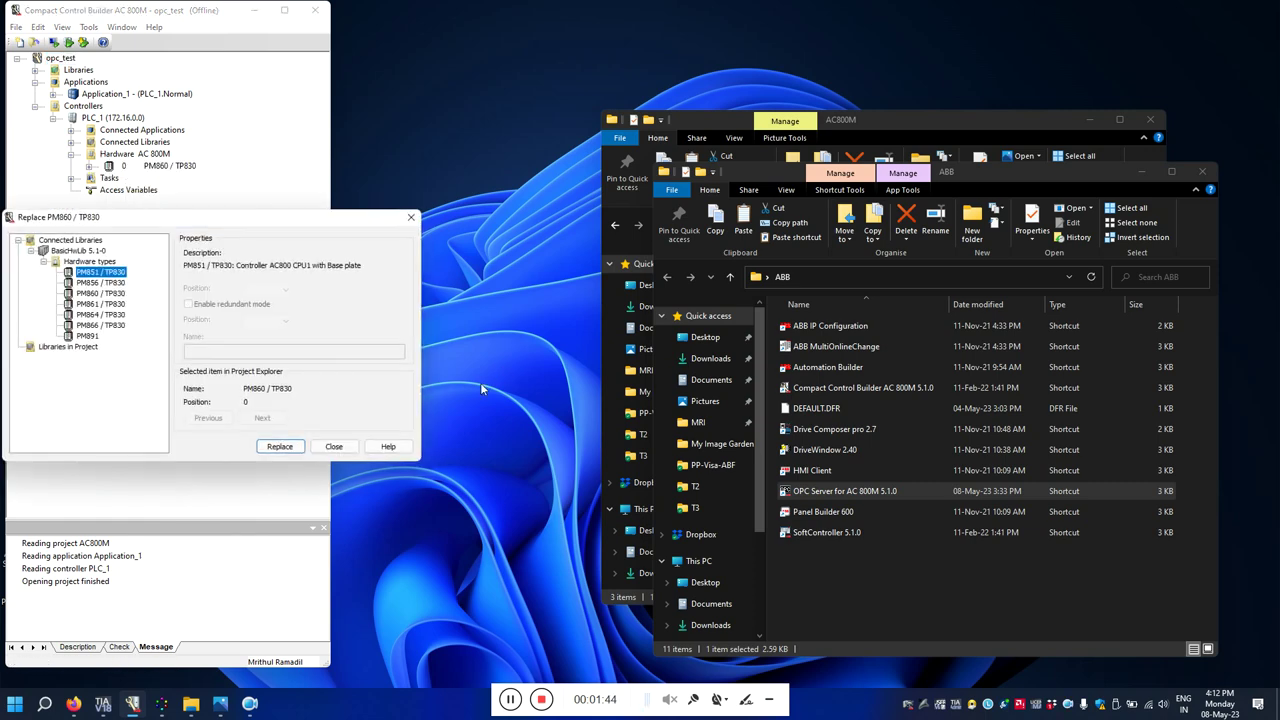
{"action": "left_click", "coordinate": [96, 328]}
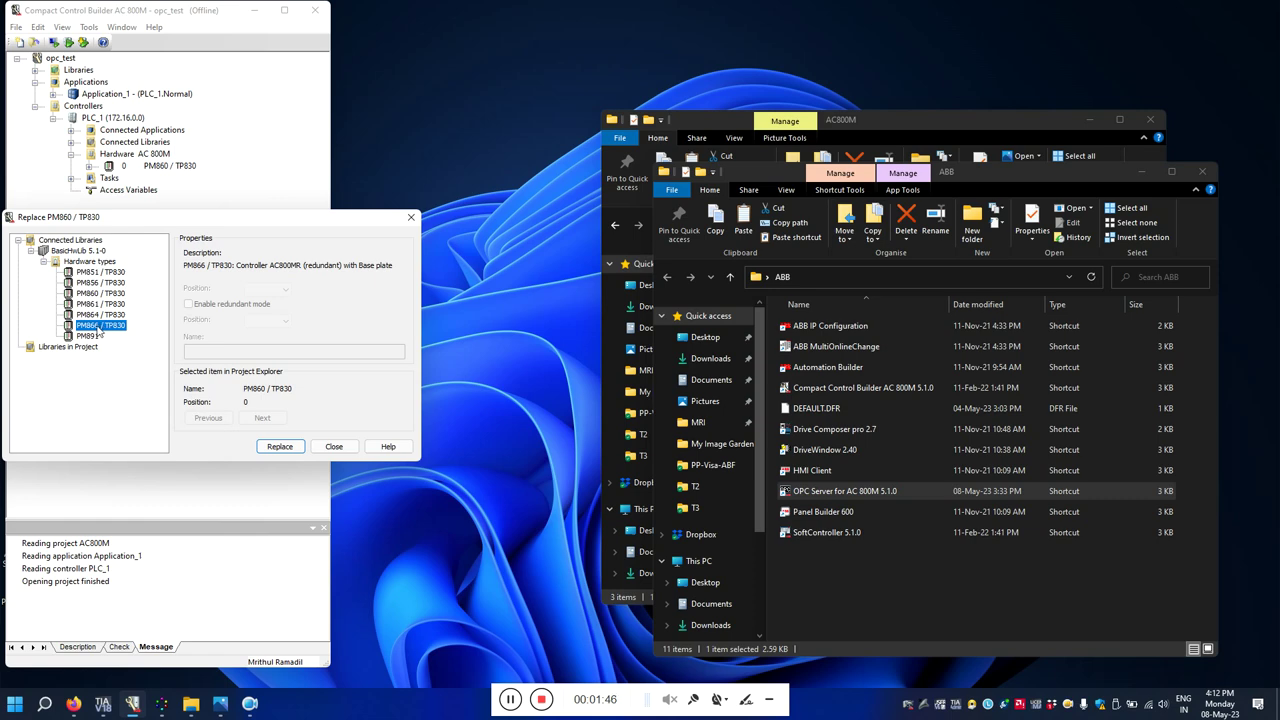
{"action": "left_click", "coordinate": [277, 450]}
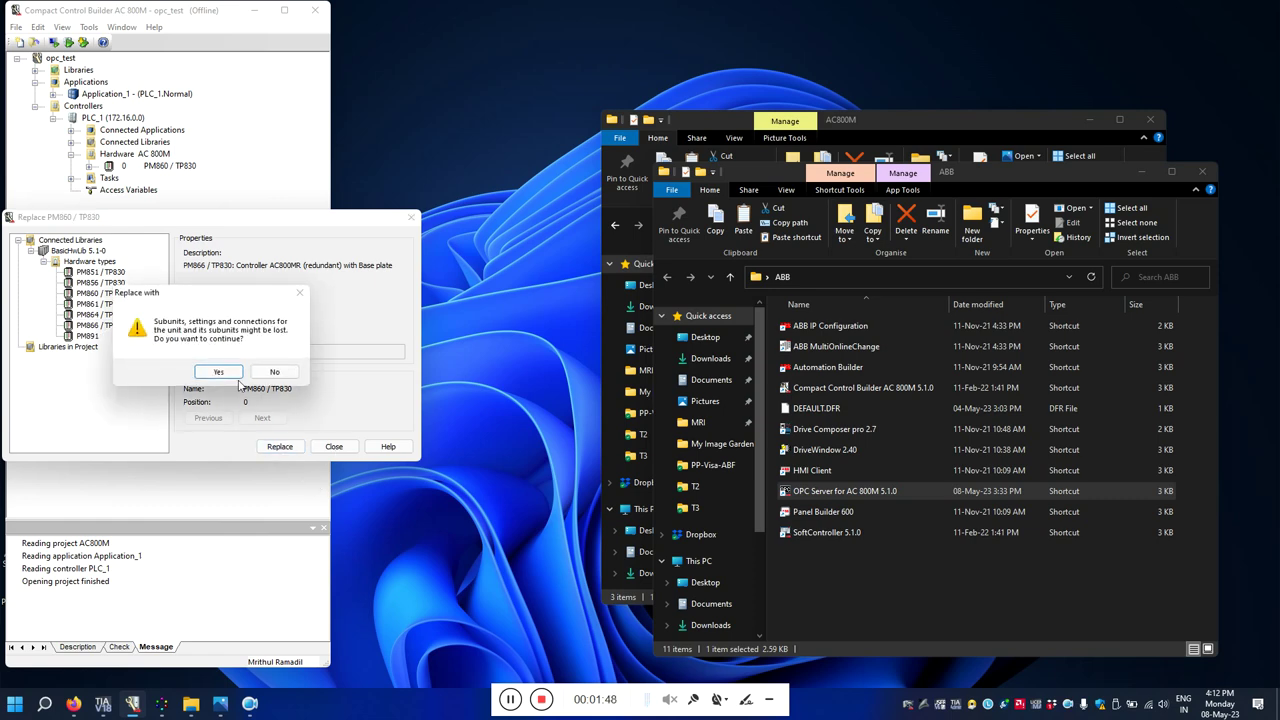
{"action": "left_click", "coordinate": [219, 372]}
{"action": "left_click", "coordinate": [334, 446]}
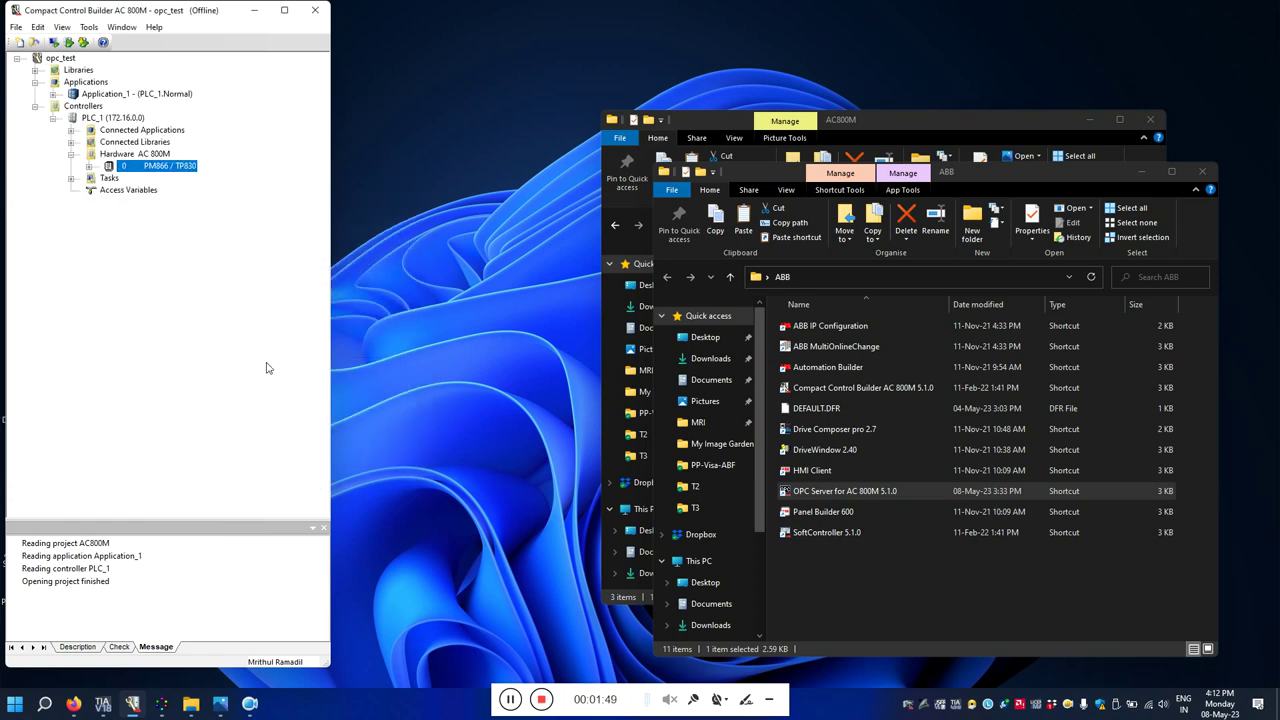
Set the IP address of the PM866's first Ethernet port to 192.168.100.81 and save the hardware settings.
{"action": "left_click", "coordinate": [89, 166]}
{"action": "double_click", "coordinate": [172, 191]}
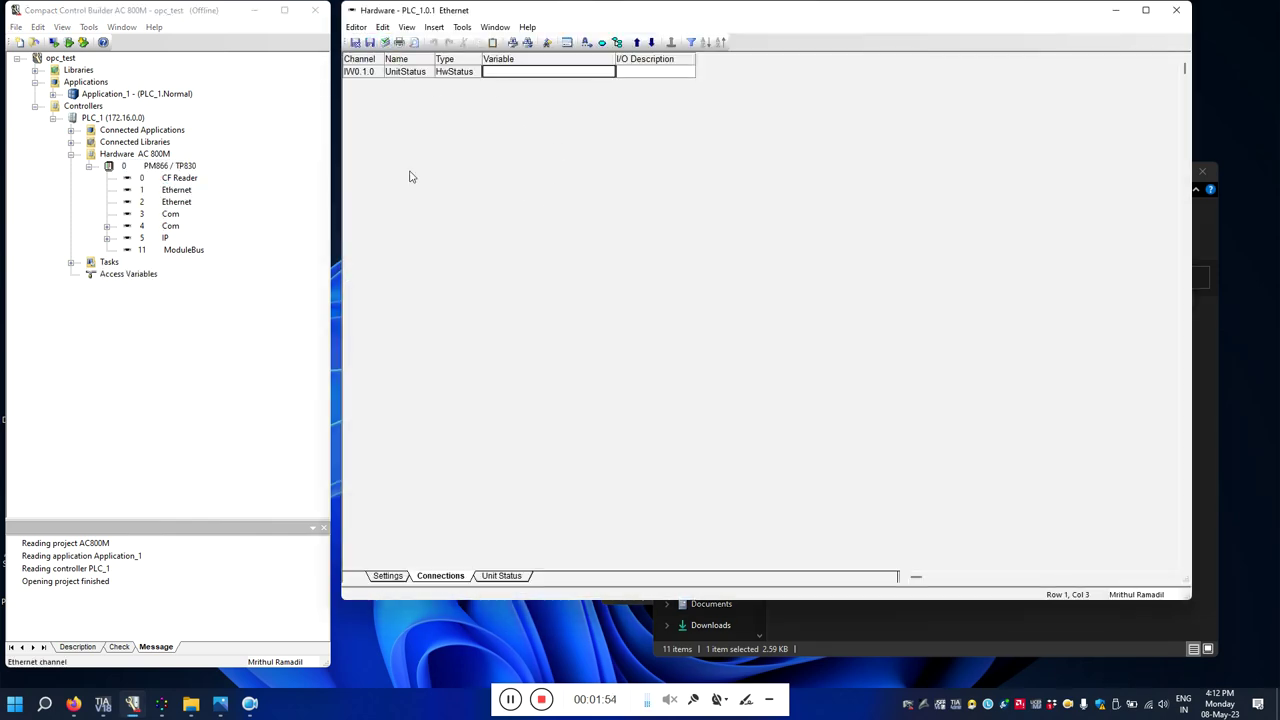
{"action": "left_click", "coordinate": [400, 575]}
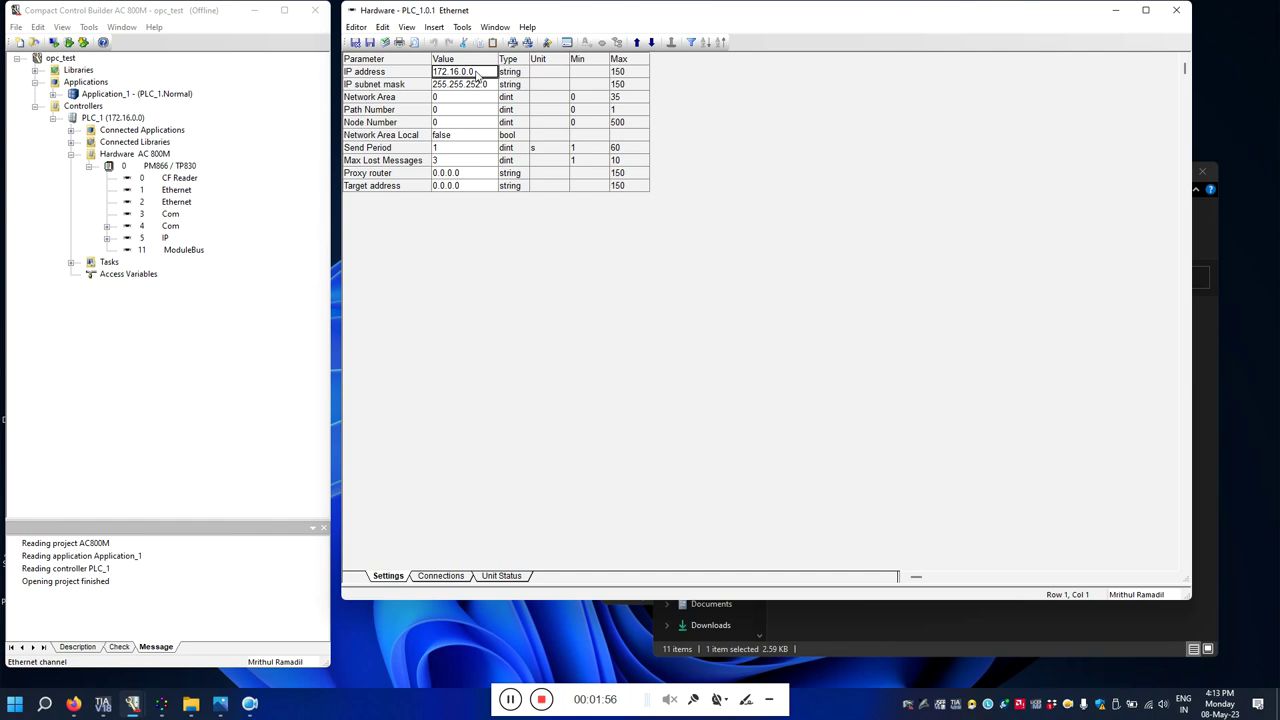
{"action": "left_click_drag", "start_coordinate": [476, 76], "coordinate": [390, 76]}
{"action": "type", "text": "192.168.100.81"}
{"action": "left_click", "coordinate": [355, 43]}
Set the system identity of controller PLC_1 to 192.168.100.81.
{"action": "right_click", "coordinate": [97, 120]}
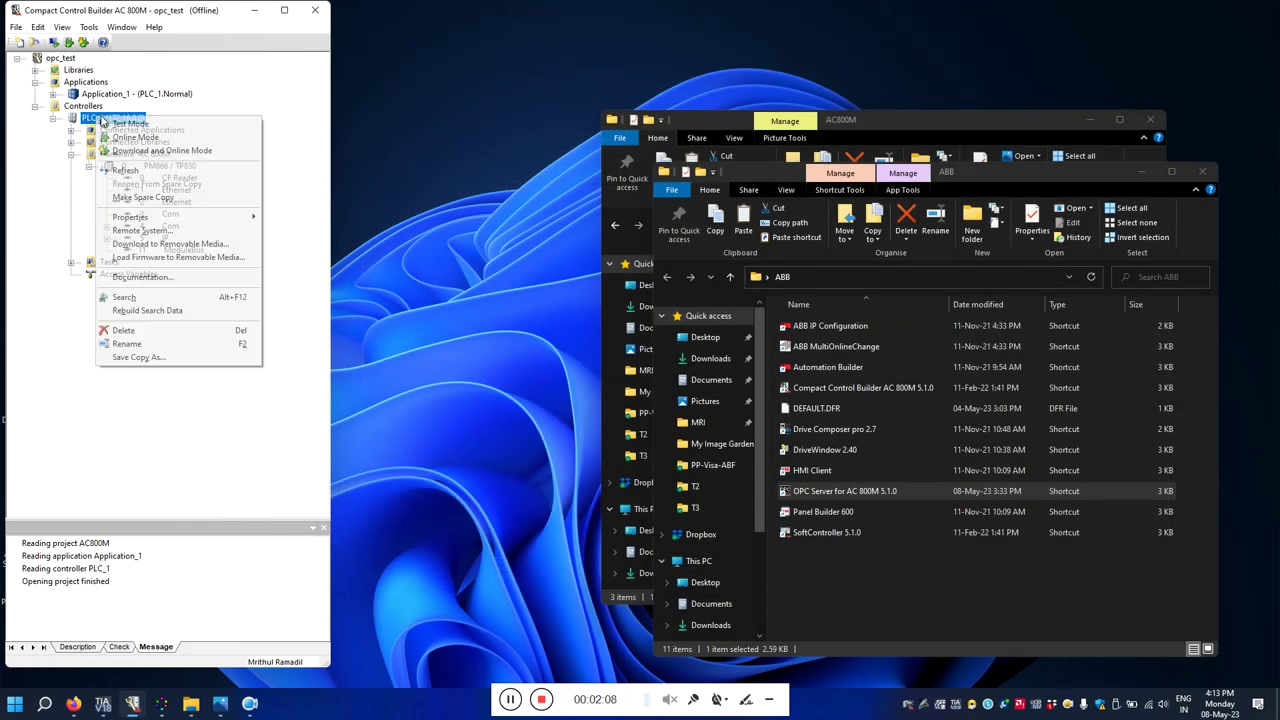
{"action": "mouse_move", "coordinate": [150, 219]}
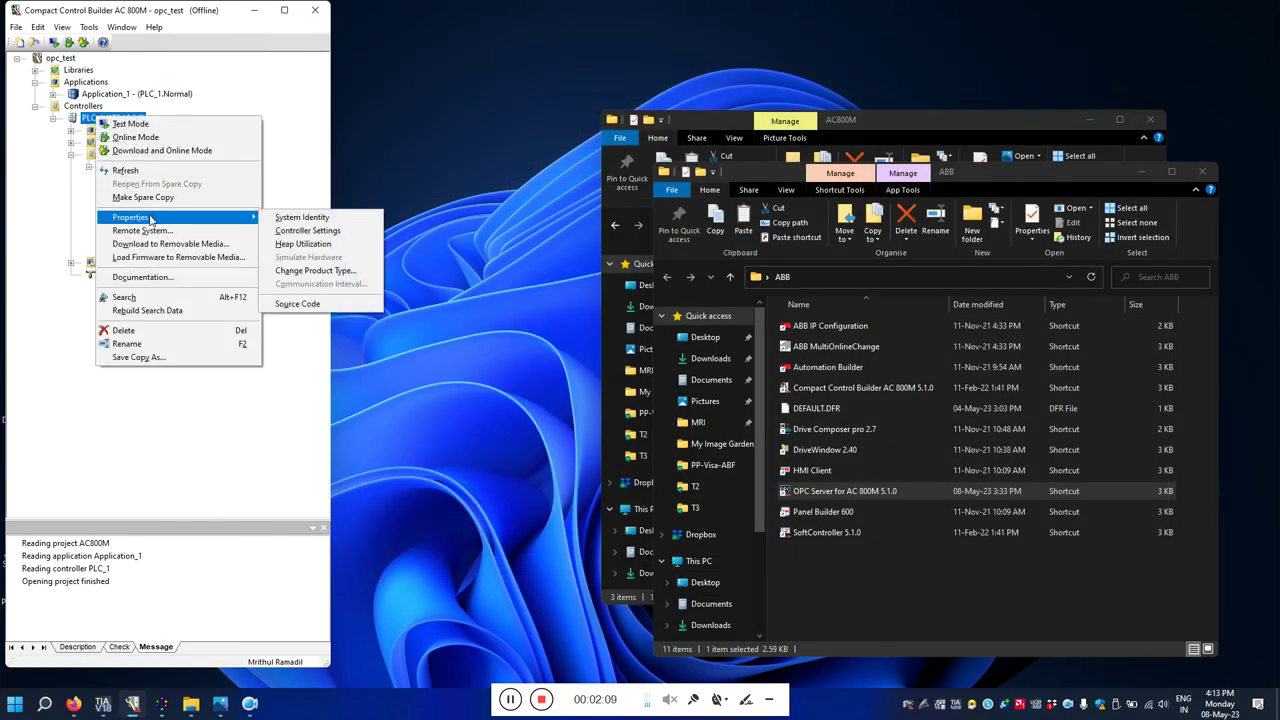
{"action": "left_click", "coordinate": [300, 218]}
{"action": "type", "text": "1"}
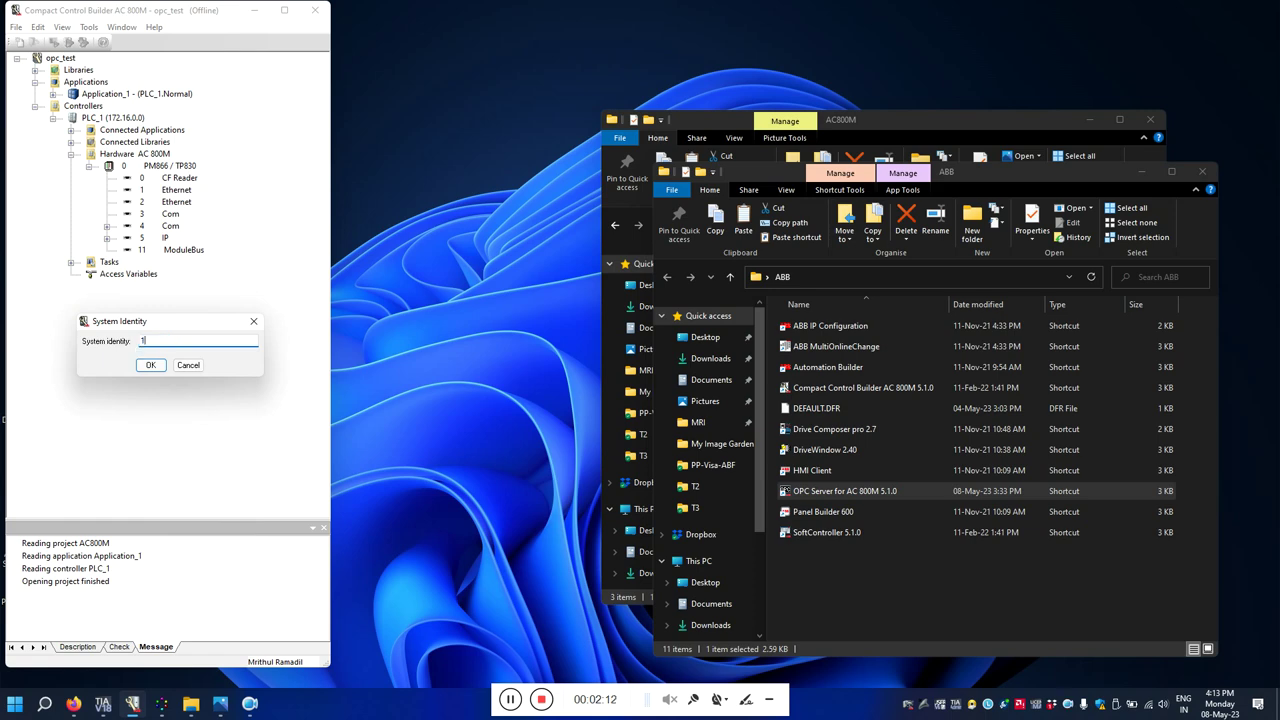
{"action": "type", "text": "92.168.100.81"}
{"action": "left_click", "coordinate": [150, 365]}
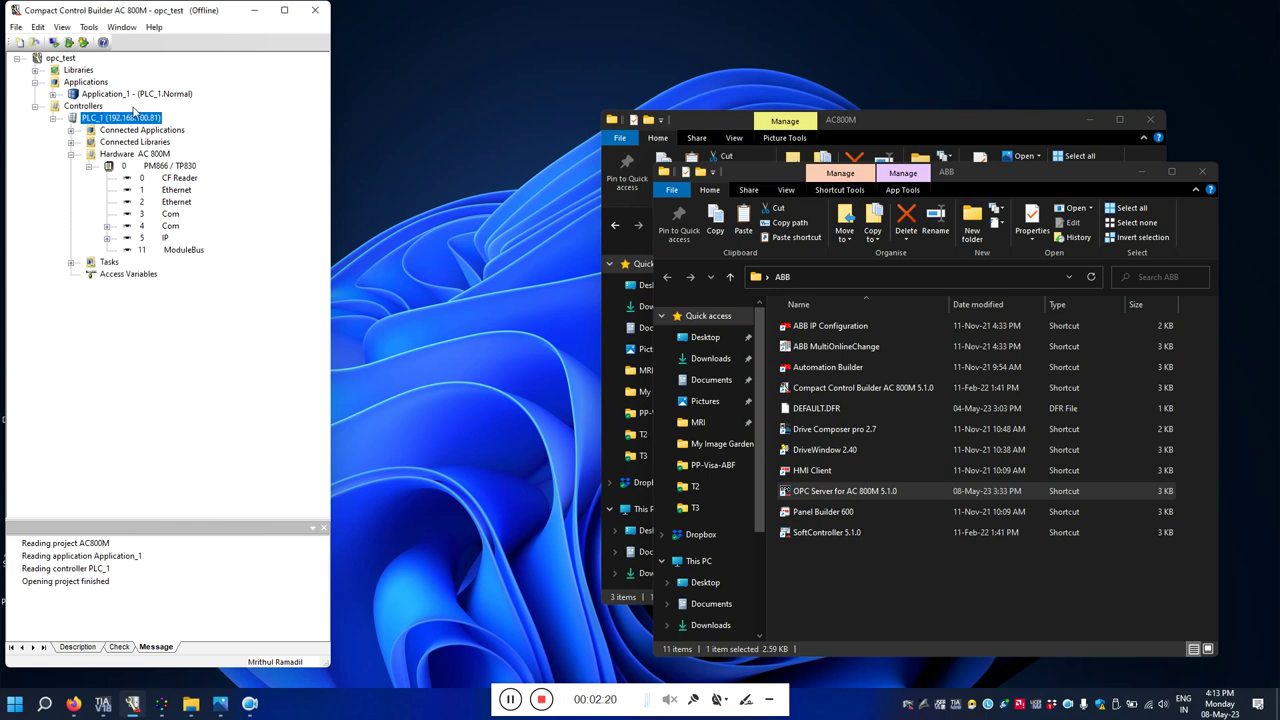
Delete Program3 and Program1 from the programs of Application_1.
{"action": "left_click", "coordinate": [53, 94]}
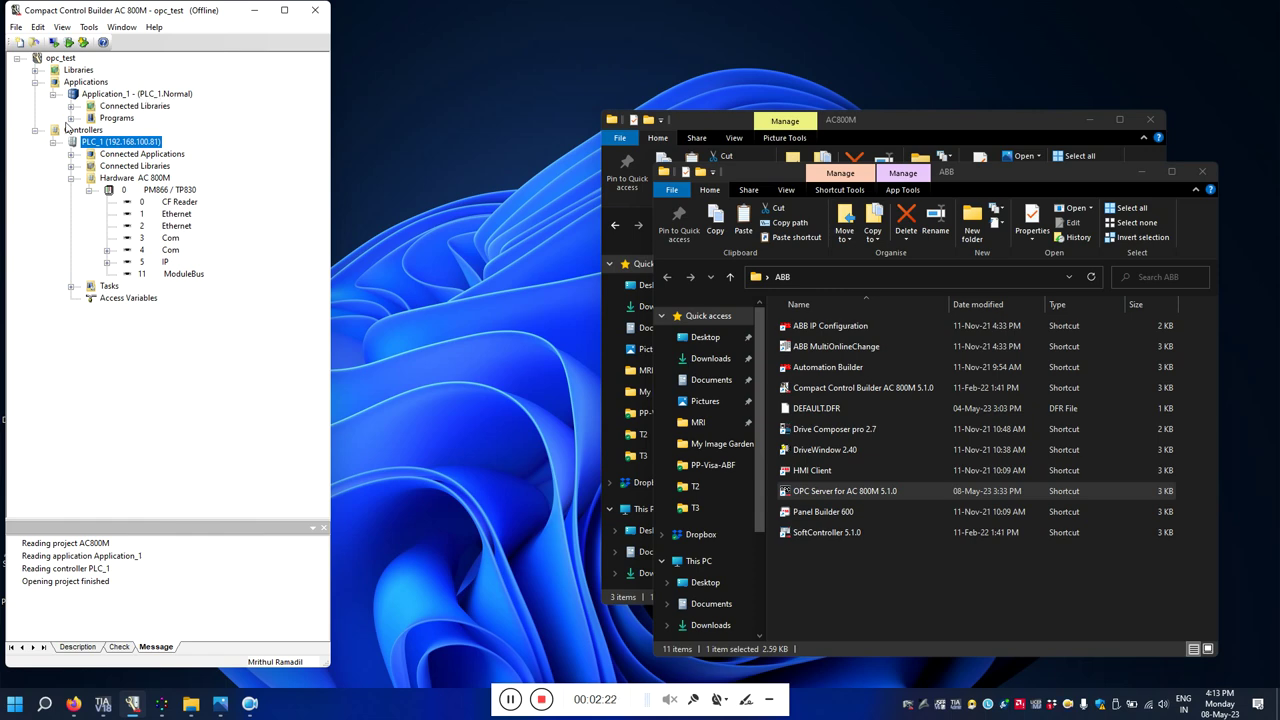
{"action": "left_click", "coordinate": [71, 118]}
{"action": "left_click", "coordinate": [184, 156]}
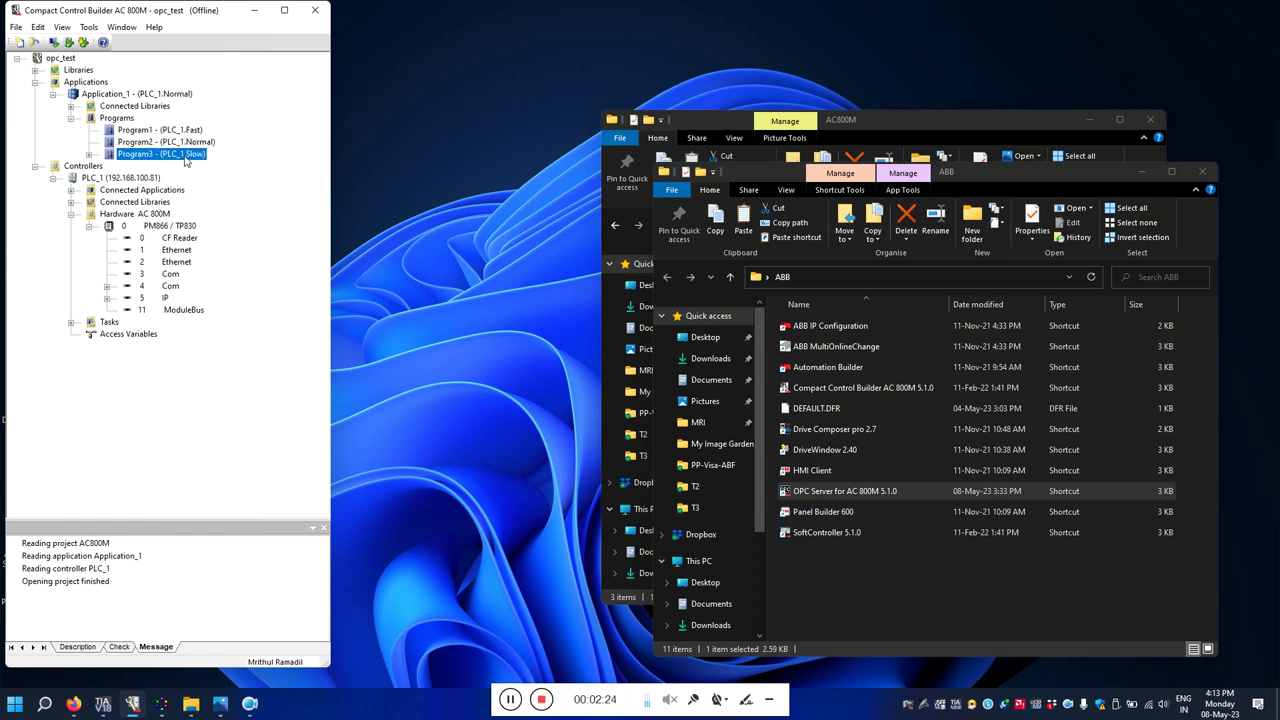
{"action": "key", "text": "Delete"}
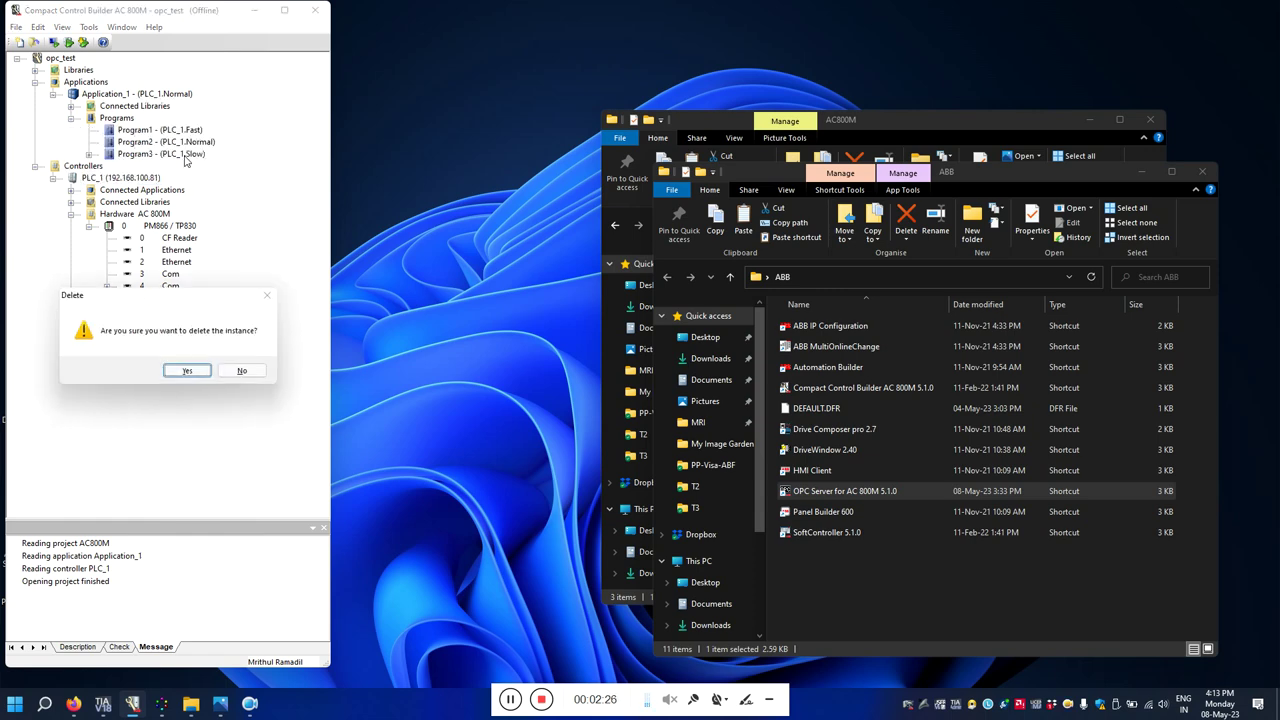
{"action": "left_click", "coordinate": [179, 372]}
{"action": "left_click", "coordinate": [186, 134]}
{"action": "key", "text": "Delete"}
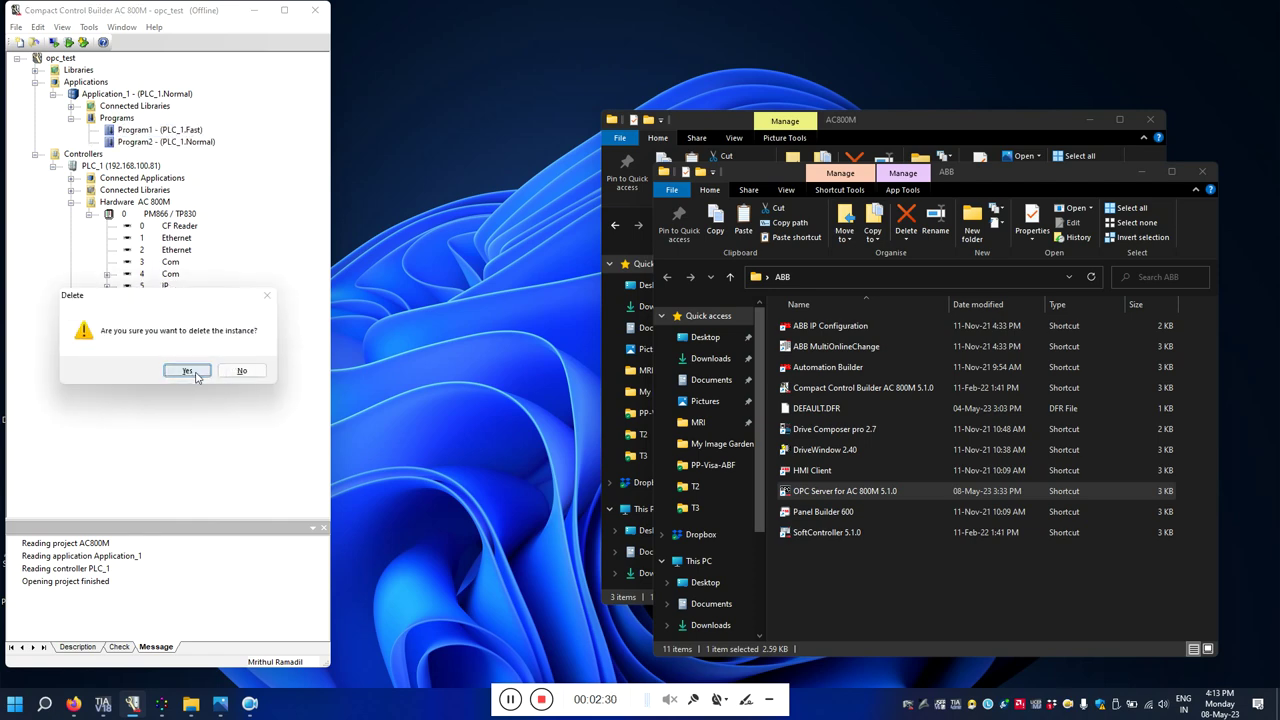
{"action": "left_click", "coordinate": [186, 371]}
Open Program2 and change the language of its Code block to function block diagram.
{"action": "double_click", "coordinate": [164, 130]}
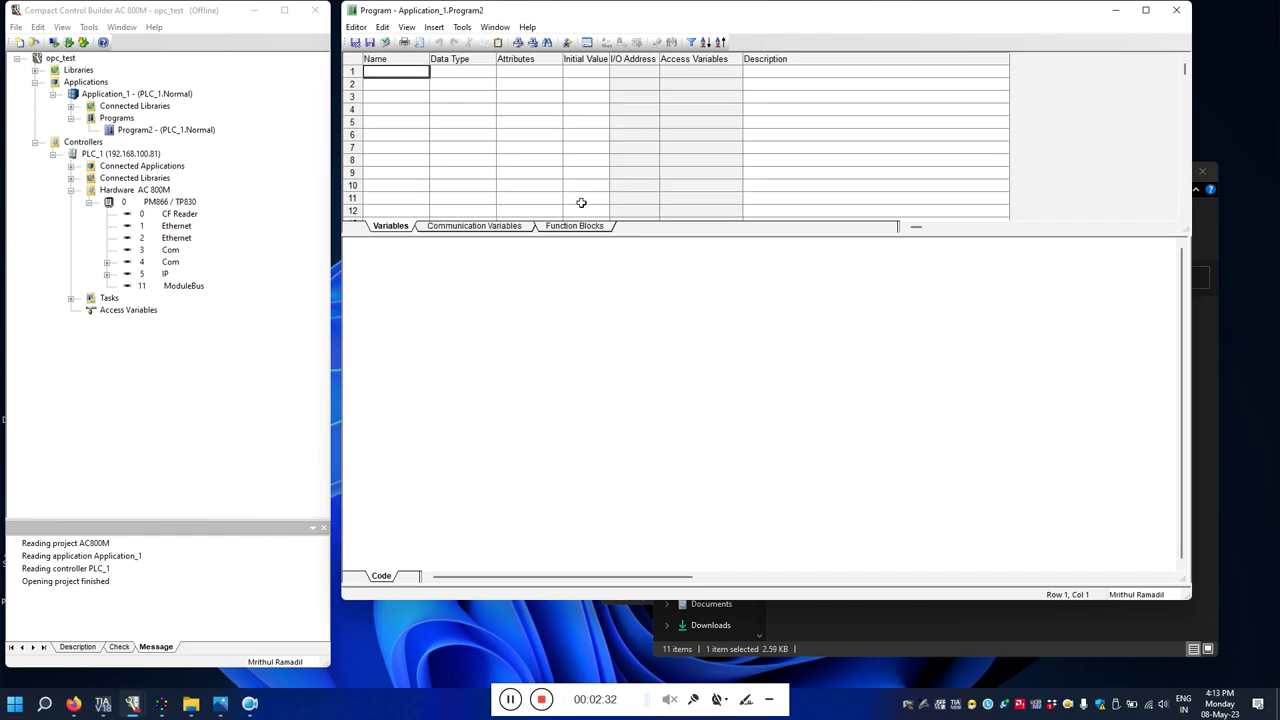
{"action": "right_click", "coordinate": [381, 578]}
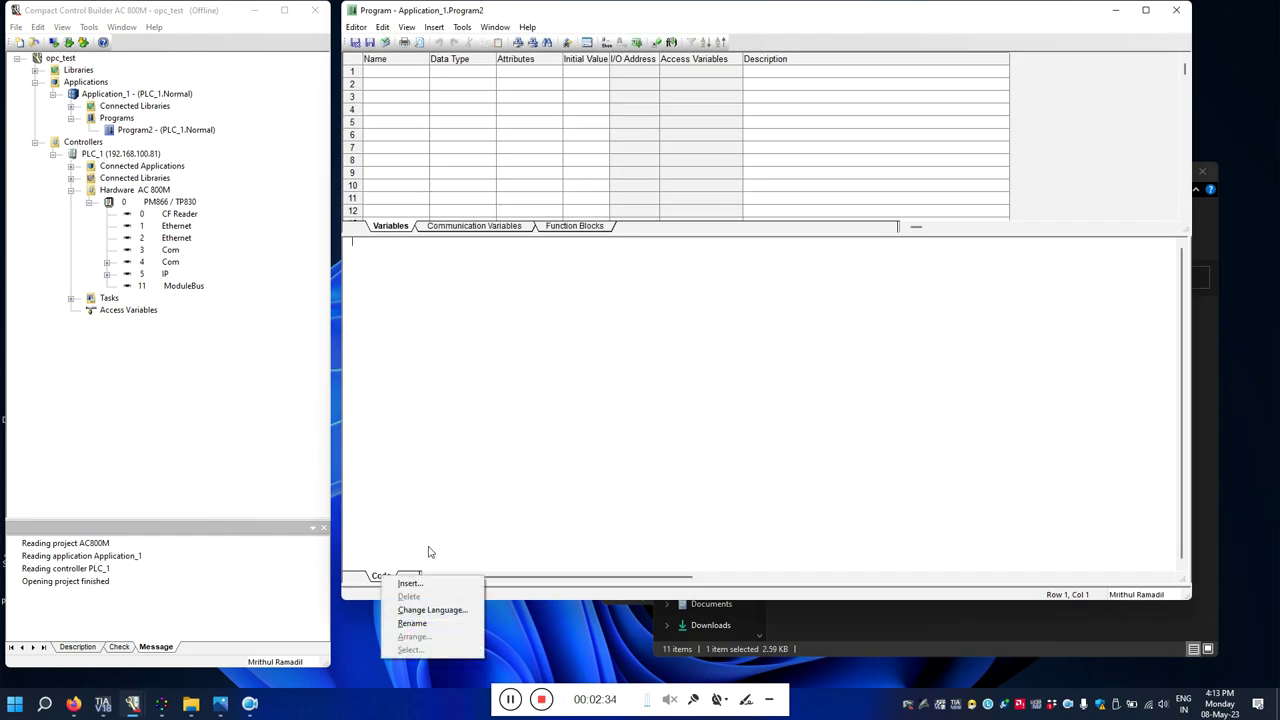
{"action": "left_click", "coordinate": [425, 607]}
{"action": "left_click", "coordinate": [734, 352]}
{"action": "left_click", "coordinate": [872, 266]}
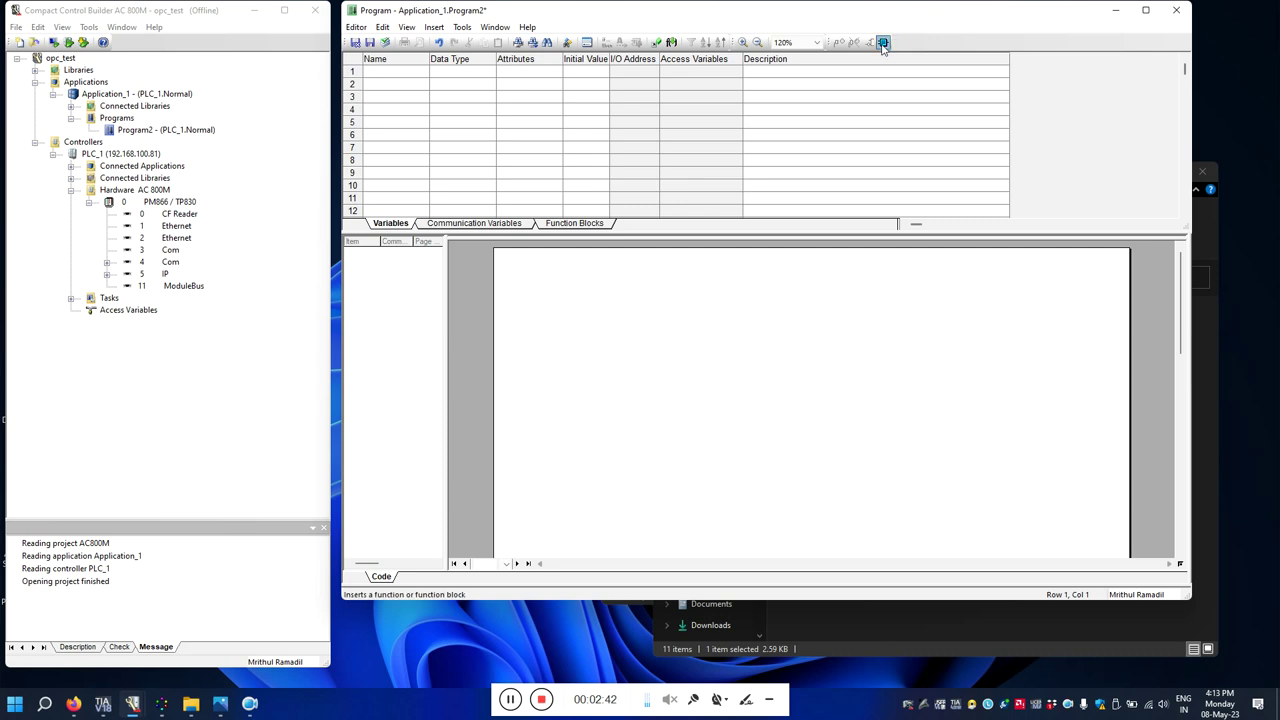
Insert a two-input AND function in the diagram and connect its inputs to newly declared variables a and b.
{"action": "double_click", "coordinate": [613, 400]}
{"action": "left_click", "coordinate": [707, 358]}
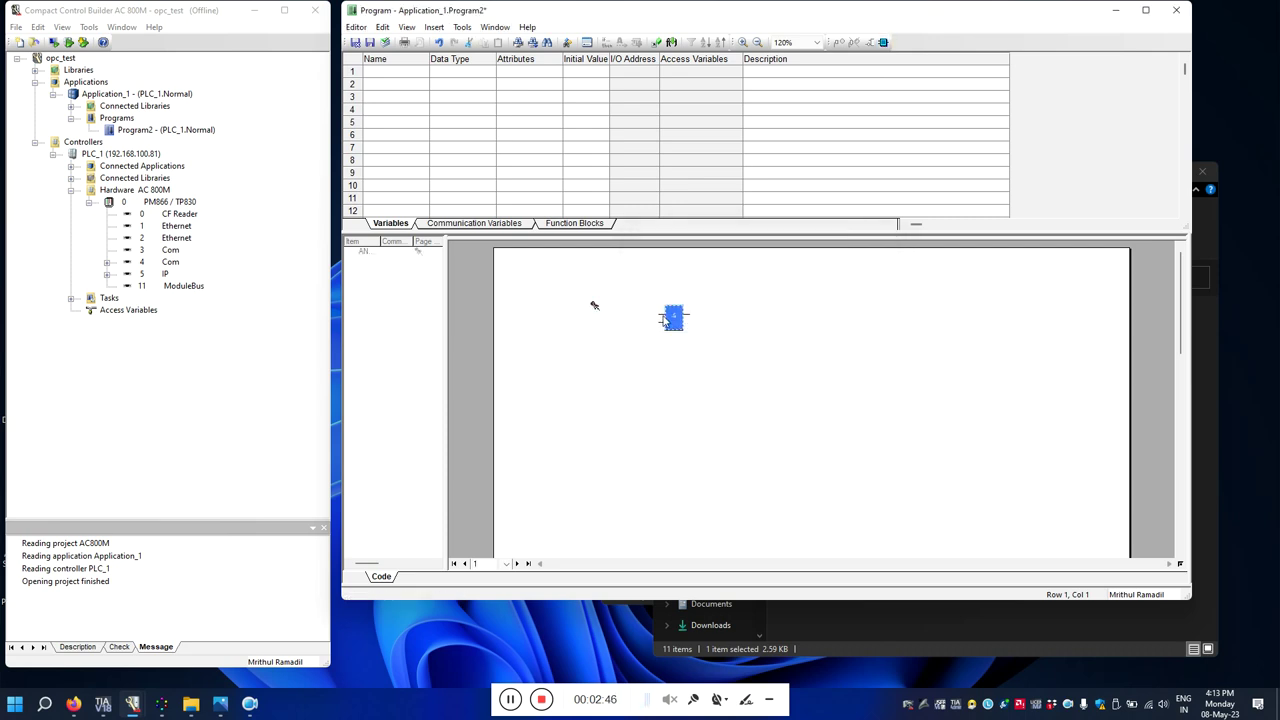
{"action": "double_click", "coordinate": [661, 319]}
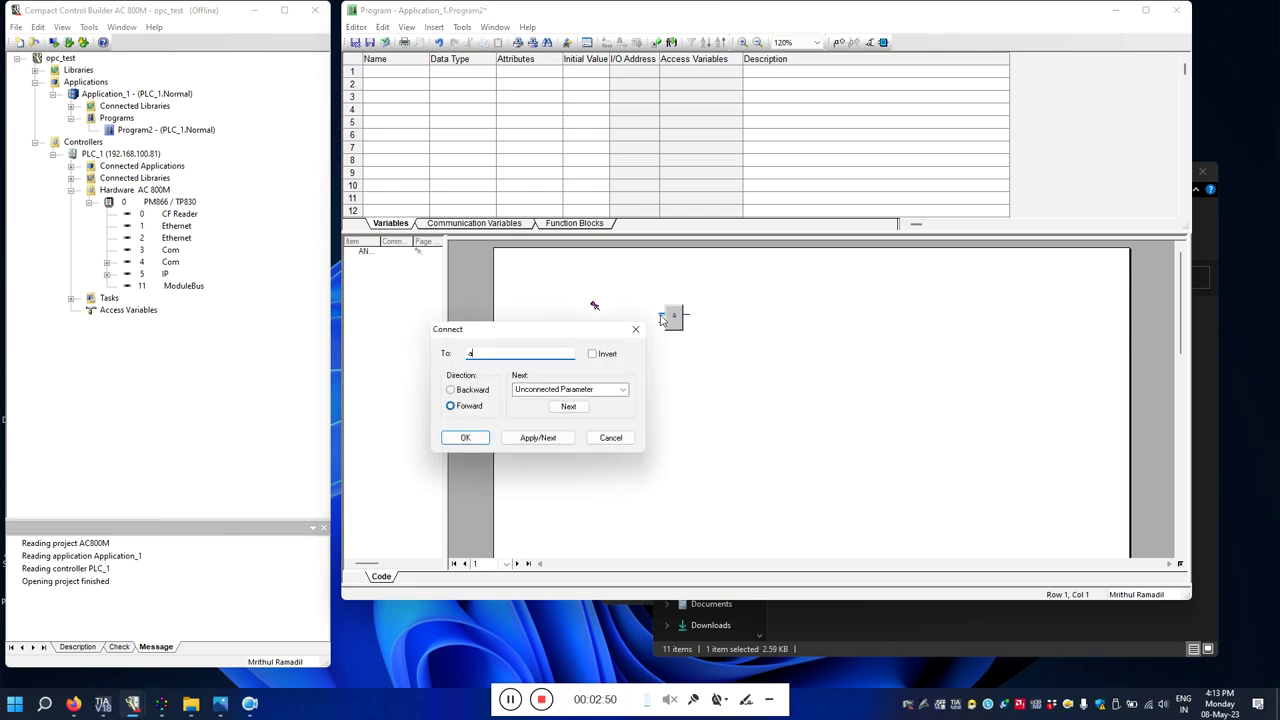
{"action": "left_click", "coordinate": [465, 437]}
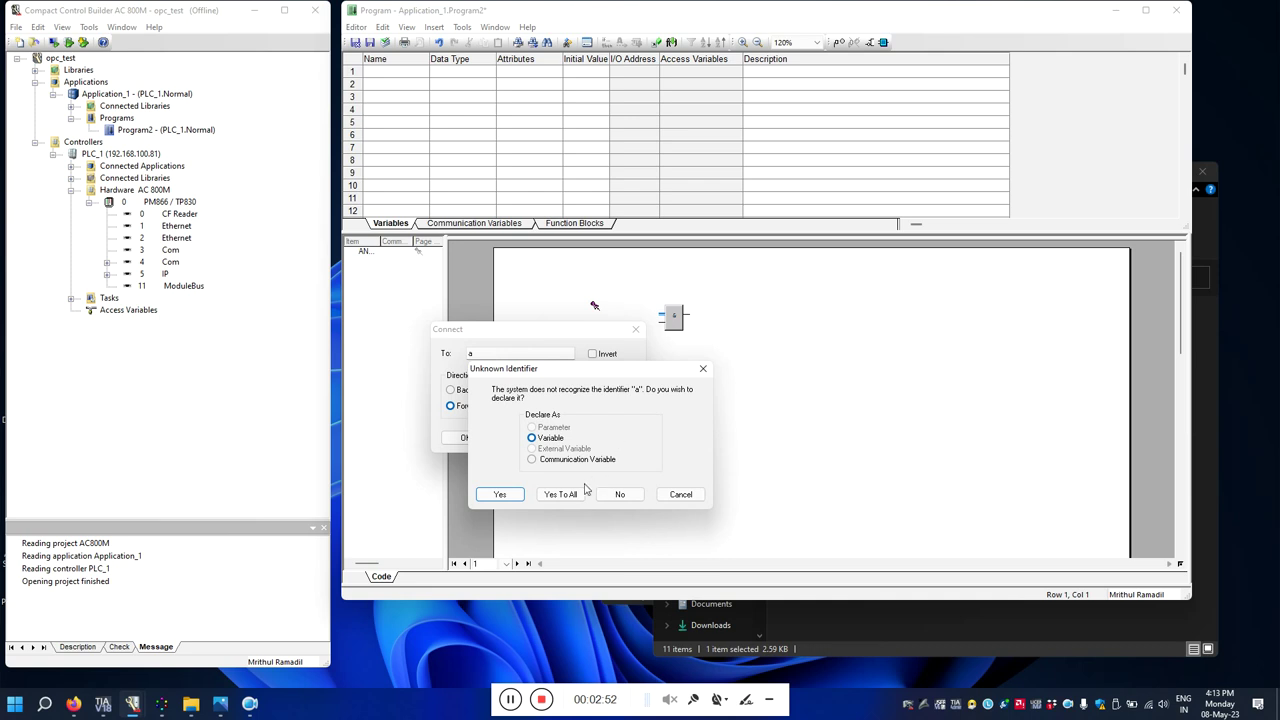
{"action": "left_click", "coordinate": [575, 491]}
{"action": "double_click", "coordinate": [661, 327]}
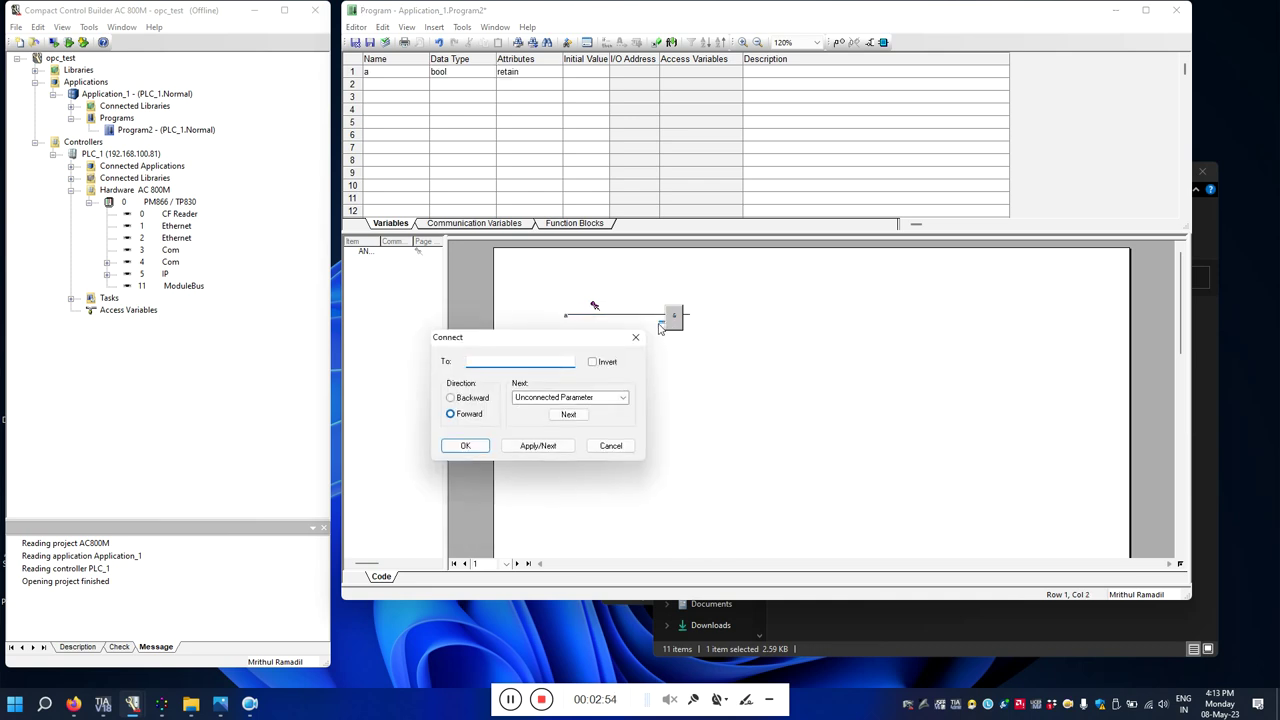
{"action": "left_click", "coordinate": [465, 446]}
{"action": "left_click", "coordinate": [573, 503]}
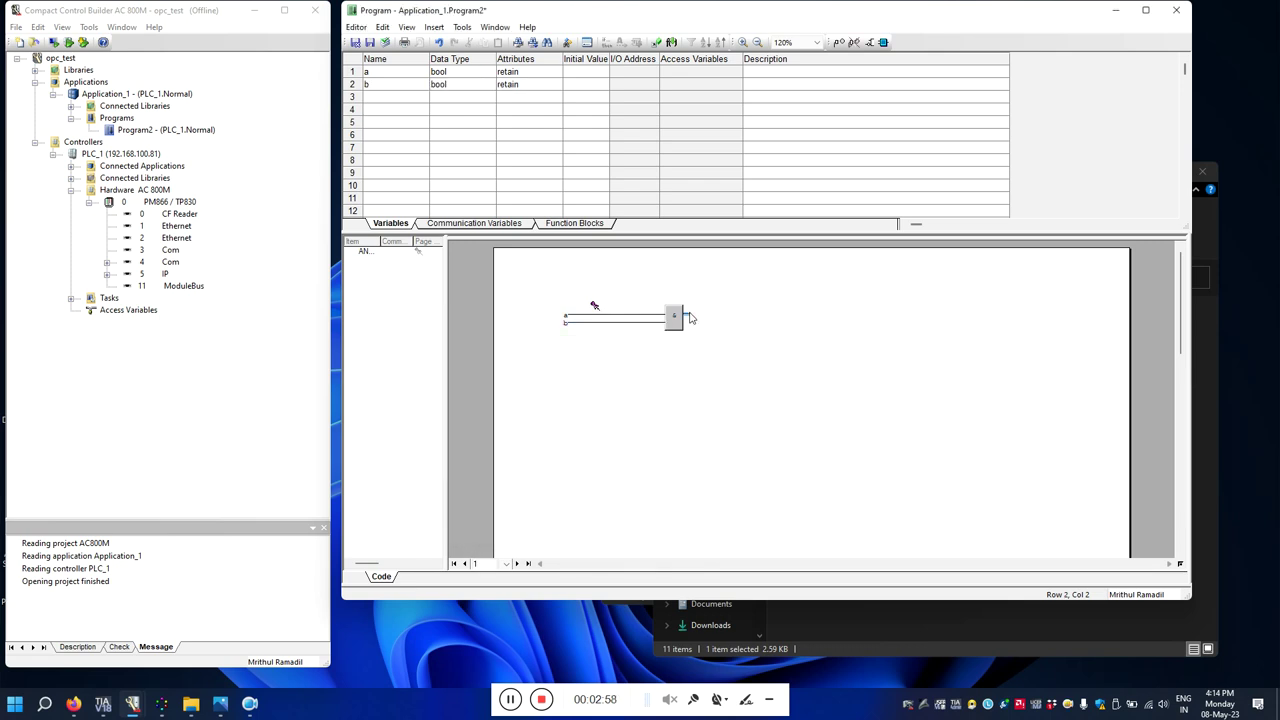
Connect the AND function's output to a newly declared variable c.
{"action": "double_click", "coordinate": [689, 317]}
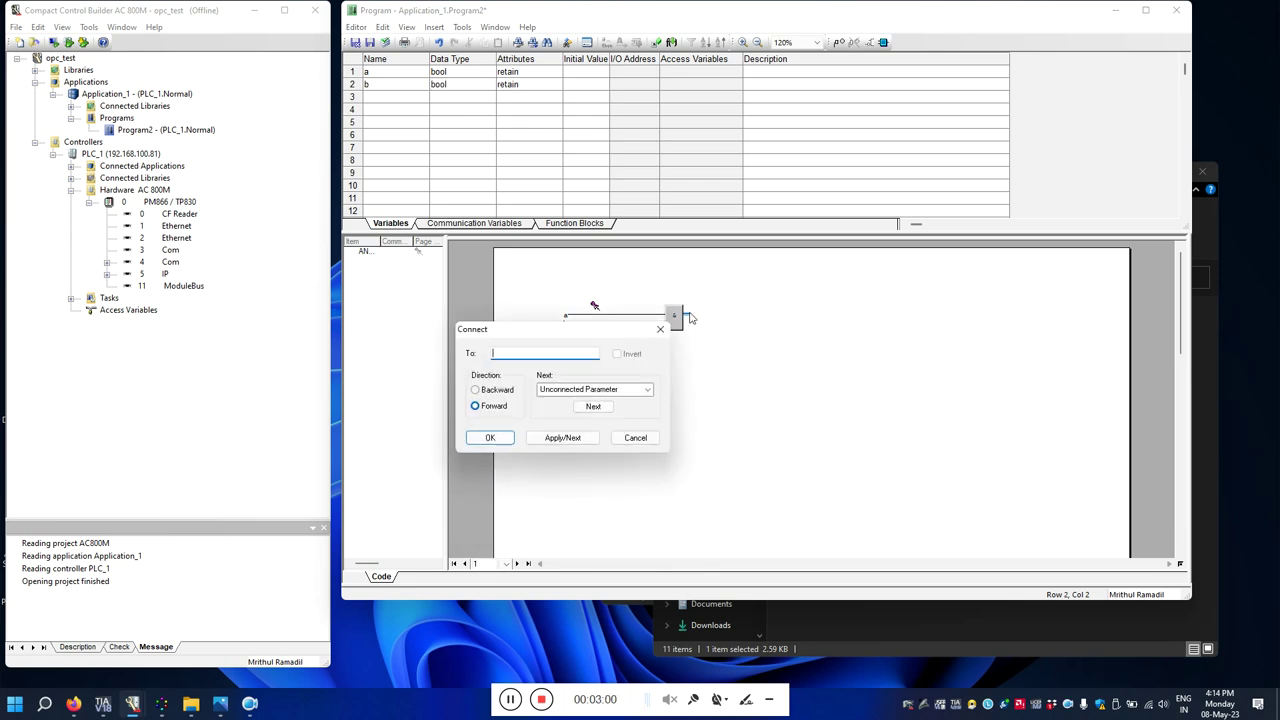
{"action": "left_click", "coordinate": [508, 443]}
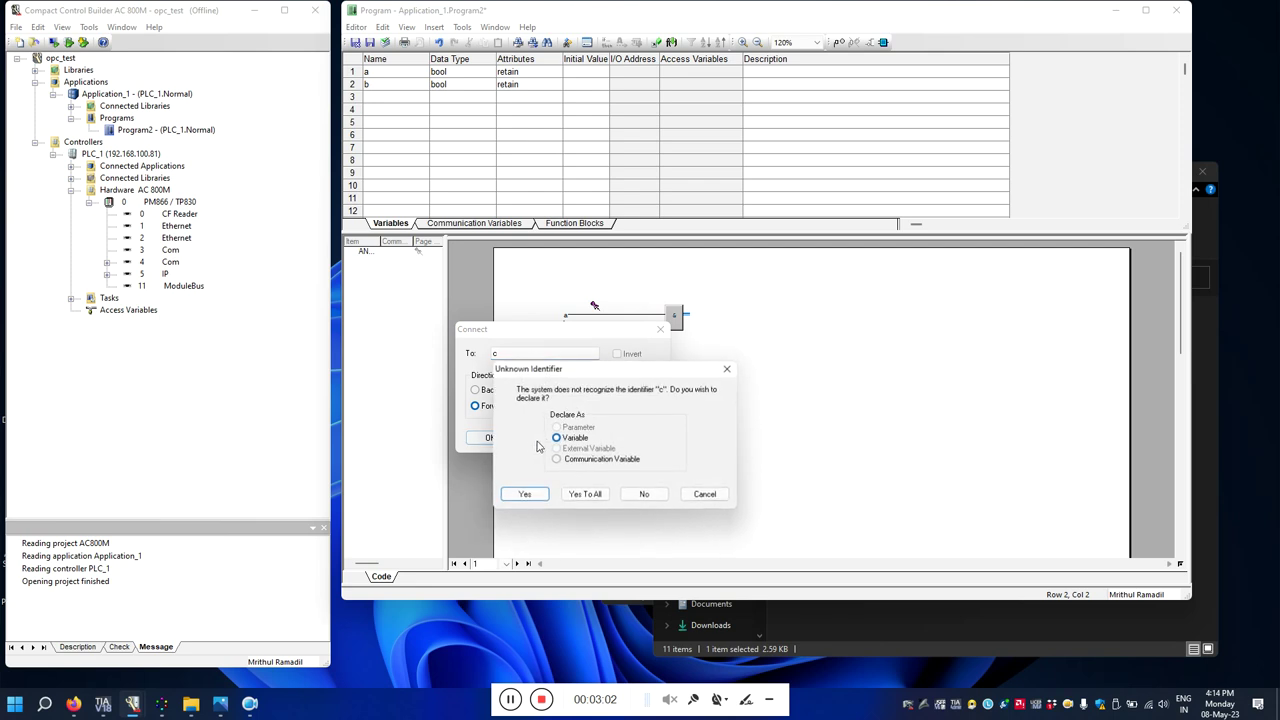
{"action": "left_click", "coordinate": [584, 493]}
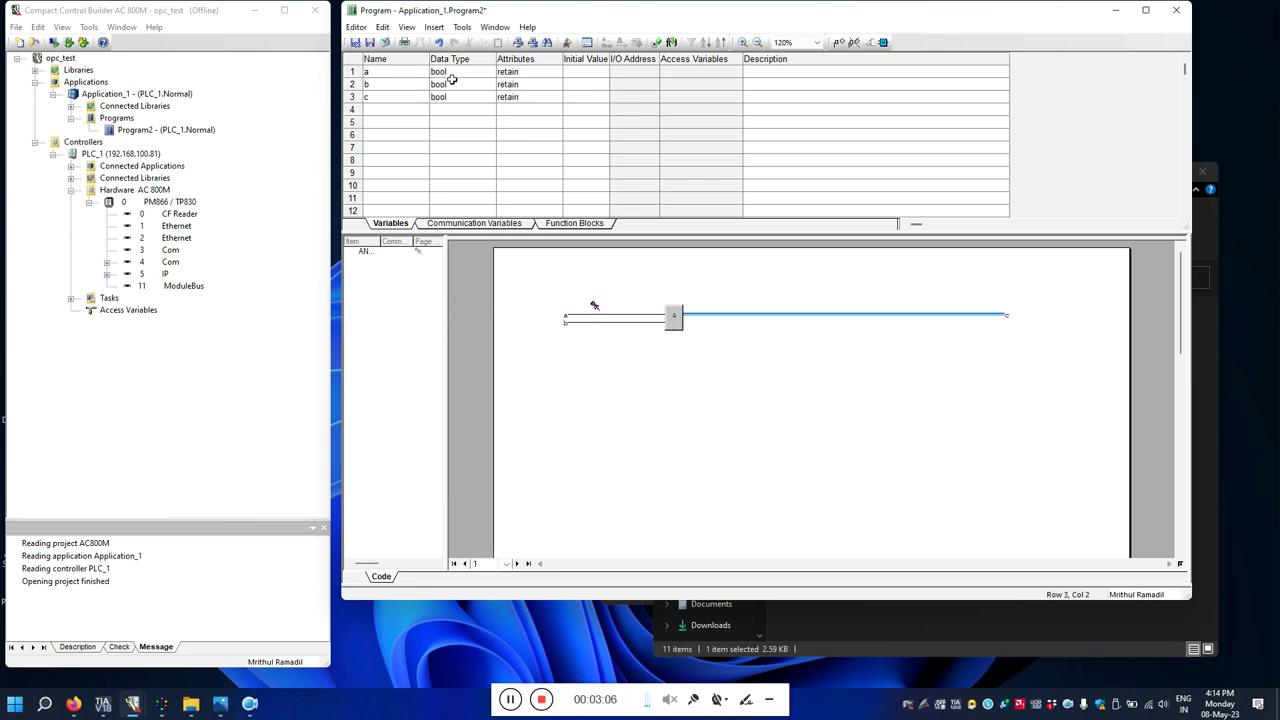
{"action": "left_click", "coordinate": [679, 387]}
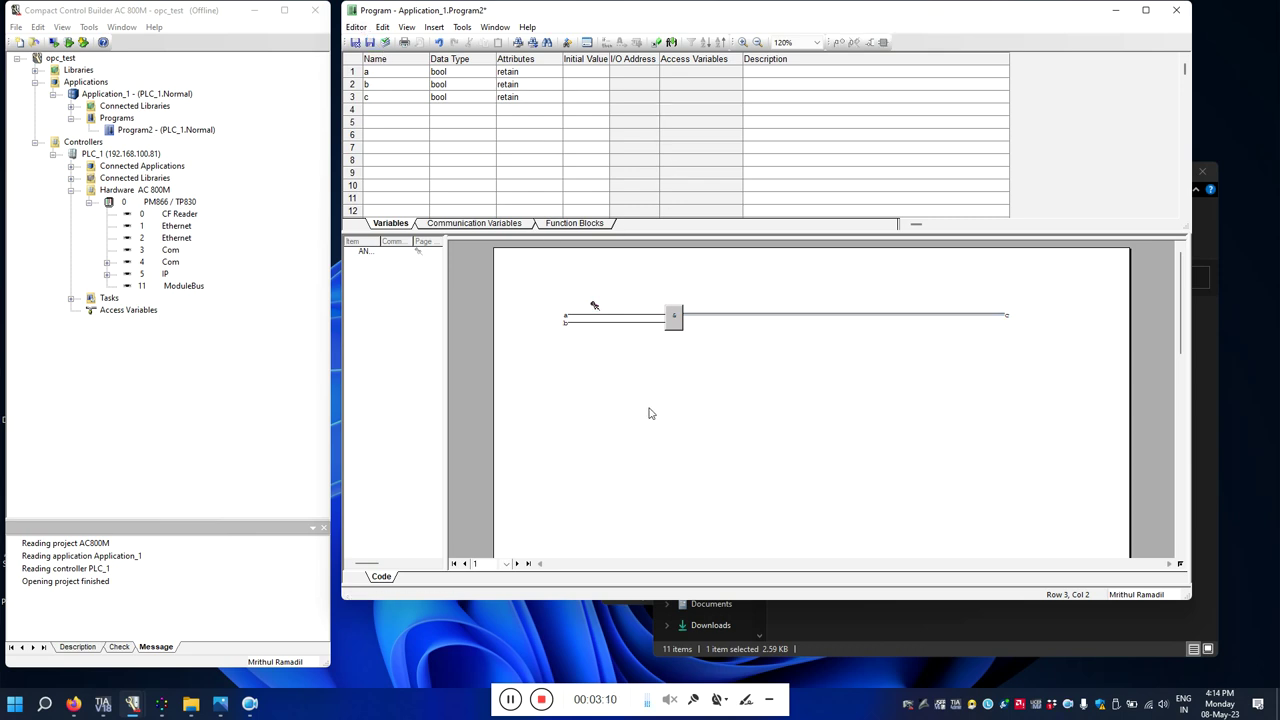
Insert a MOVE function below the AND function, declining to place it before the first element on the page.
{"action": "left_click", "coordinate": [676, 326]}
{"action": "left_click", "coordinate": [883, 42]}
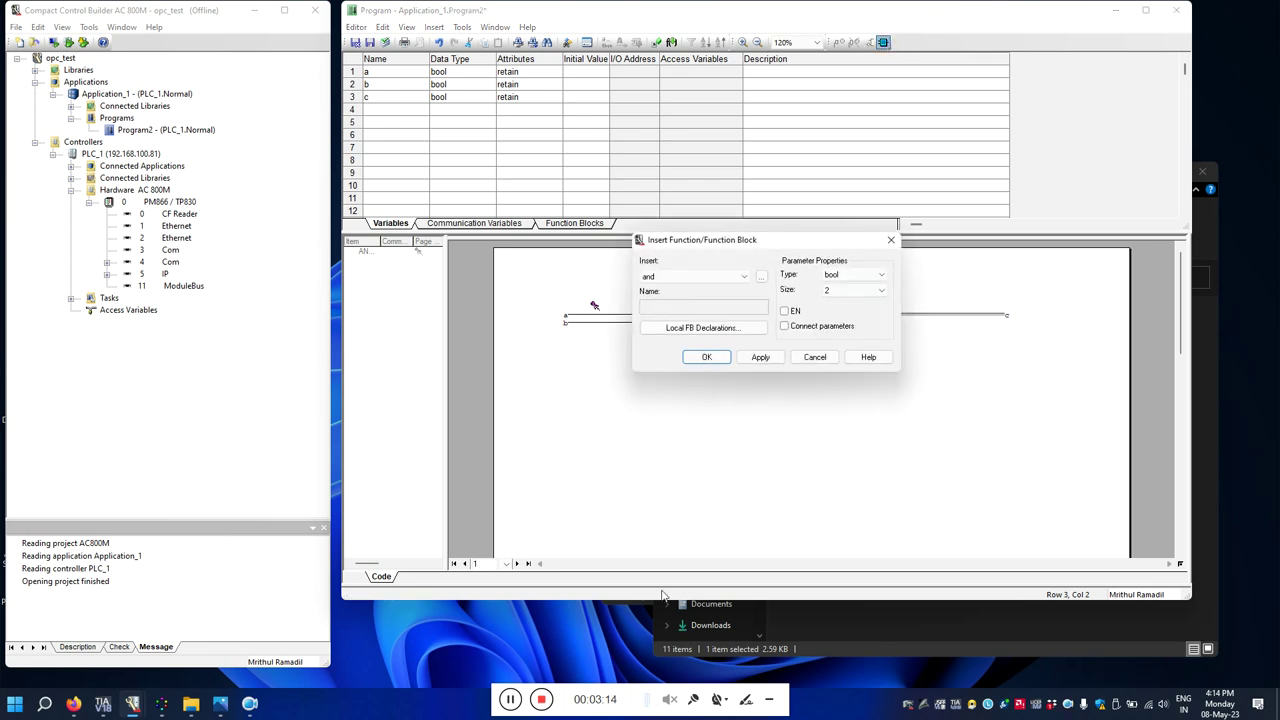
{"action": "type", "text": "mod"}
{"action": "left_click", "coordinate": [710, 357]}
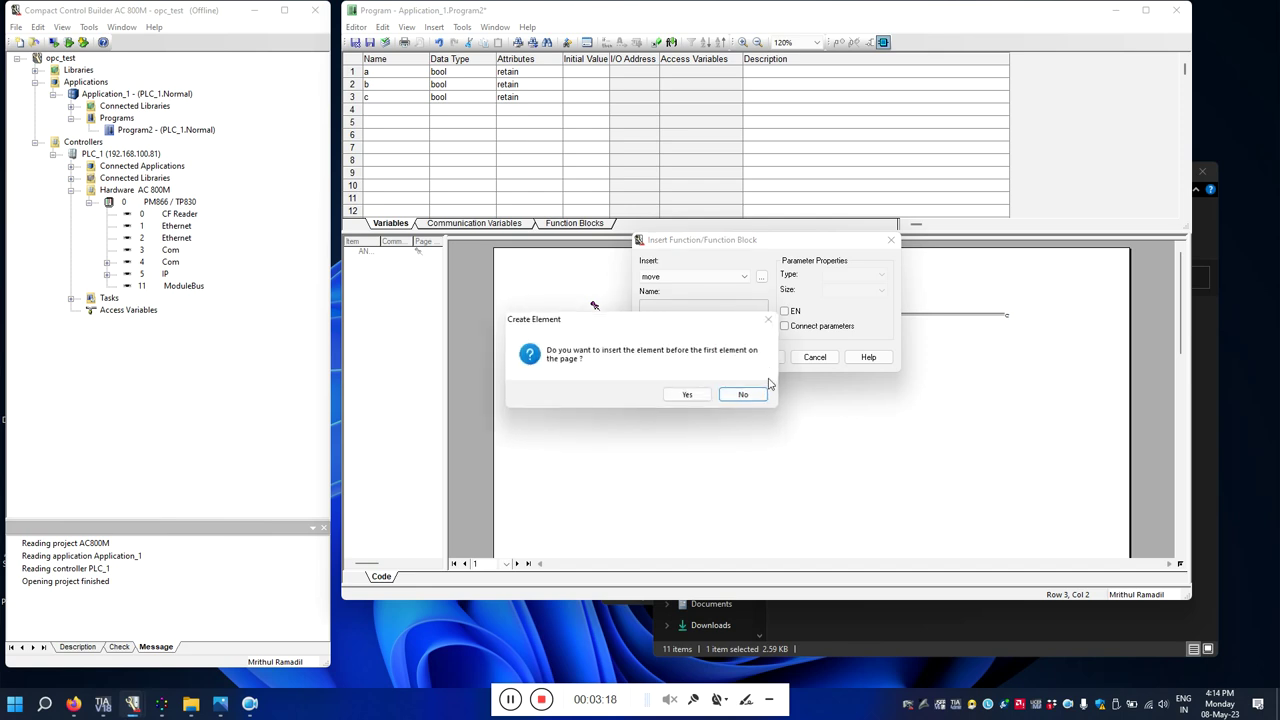
{"action": "left_click", "coordinate": [742, 394]}
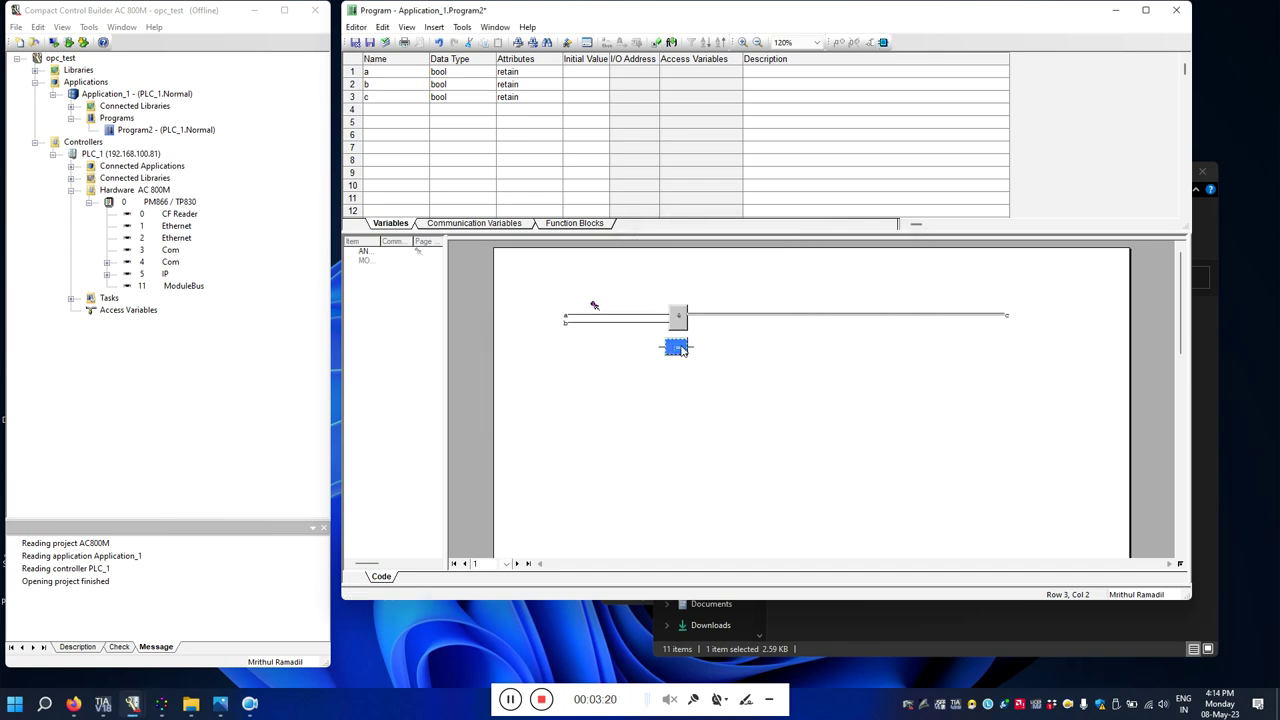
{"action": "right_click", "coordinate": [681, 349]}
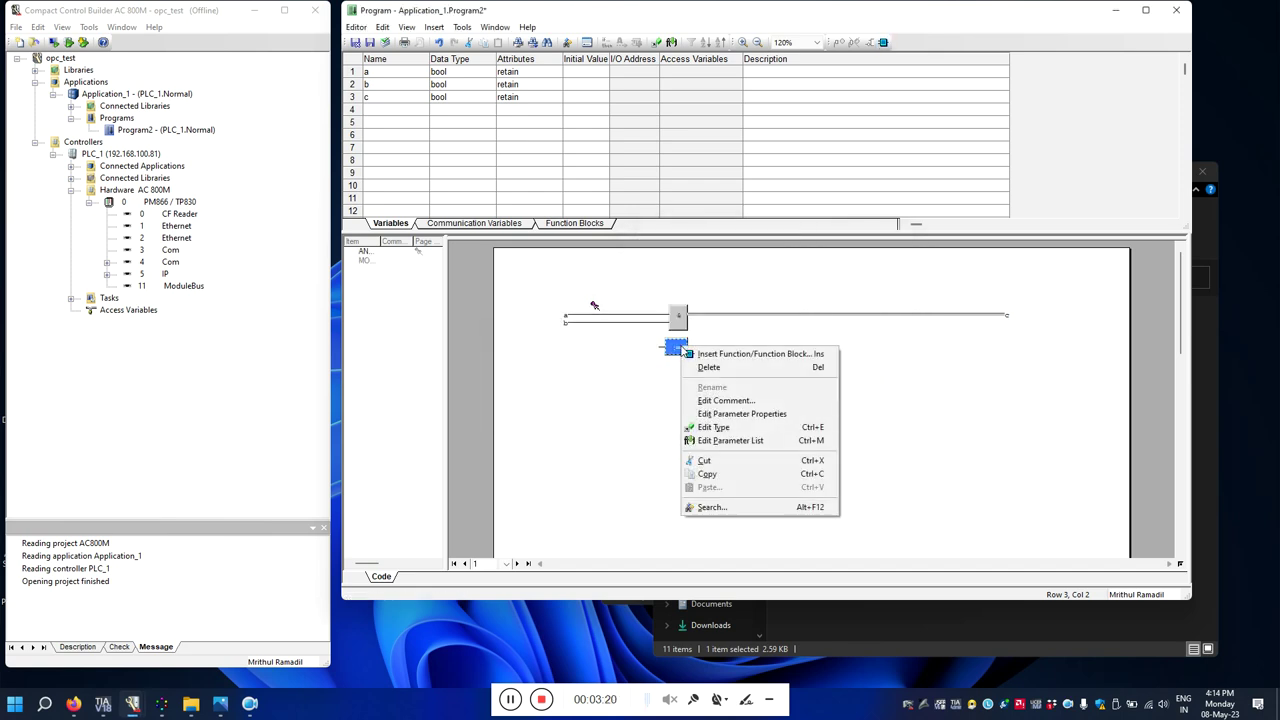
{"action": "left_click", "coordinate": [721, 415]}
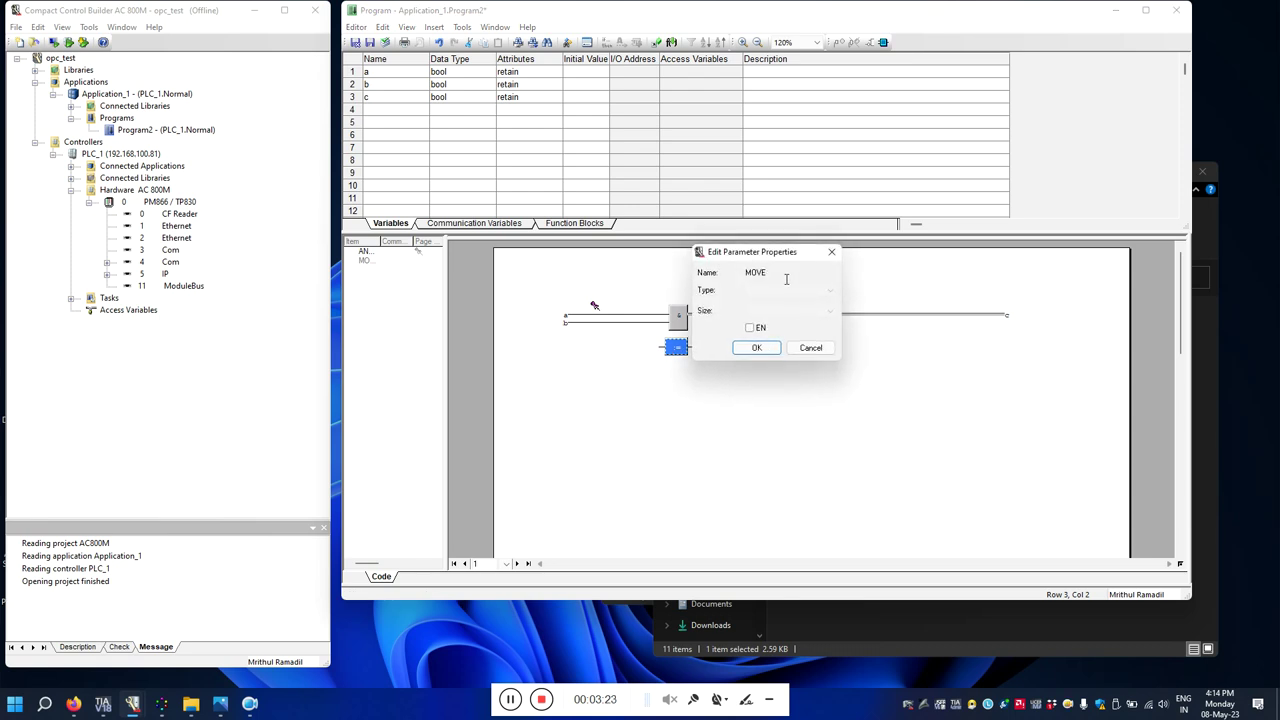
{"action": "left_click", "coordinate": [810, 347]}
Connect the MOVE function's input to a newly declared variable int1.
{"action": "double_click", "coordinate": [660, 349]}
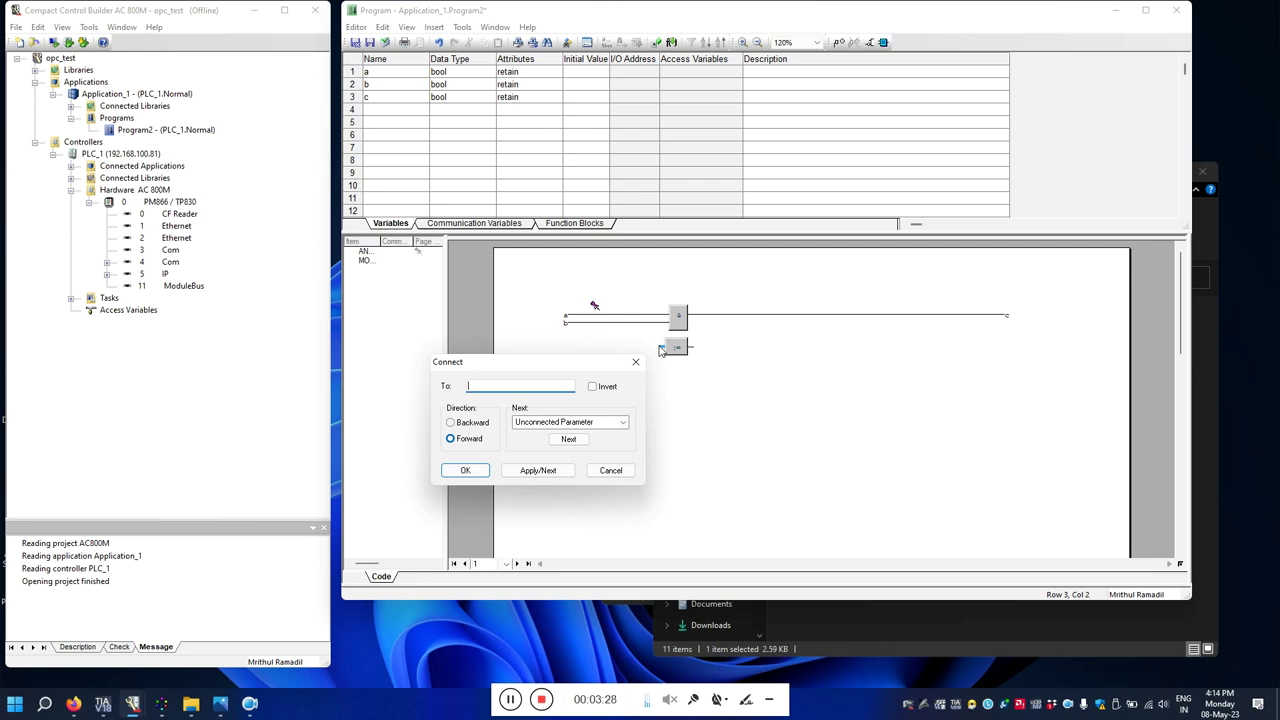
{"action": "type", "text": "ir"}
{"action": "left_click", "coordinate": [466, 471]}
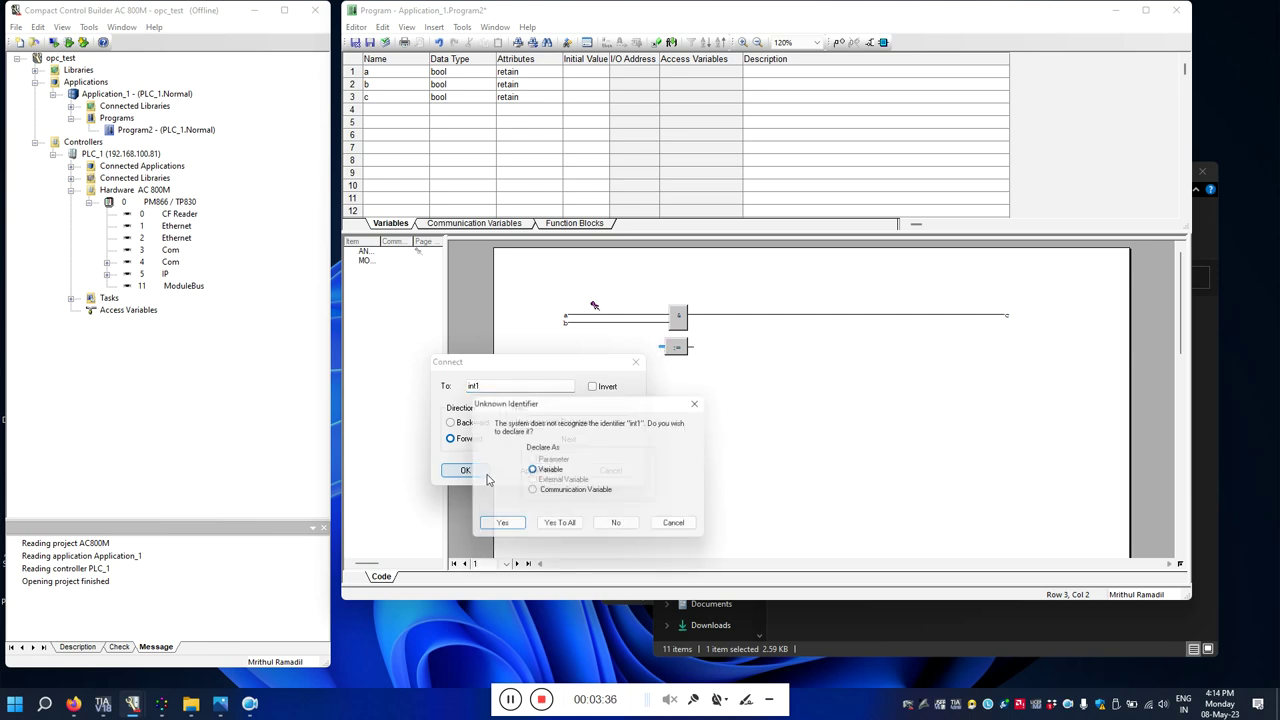
{"action": "left_click", "coordinate": [557, 530]}
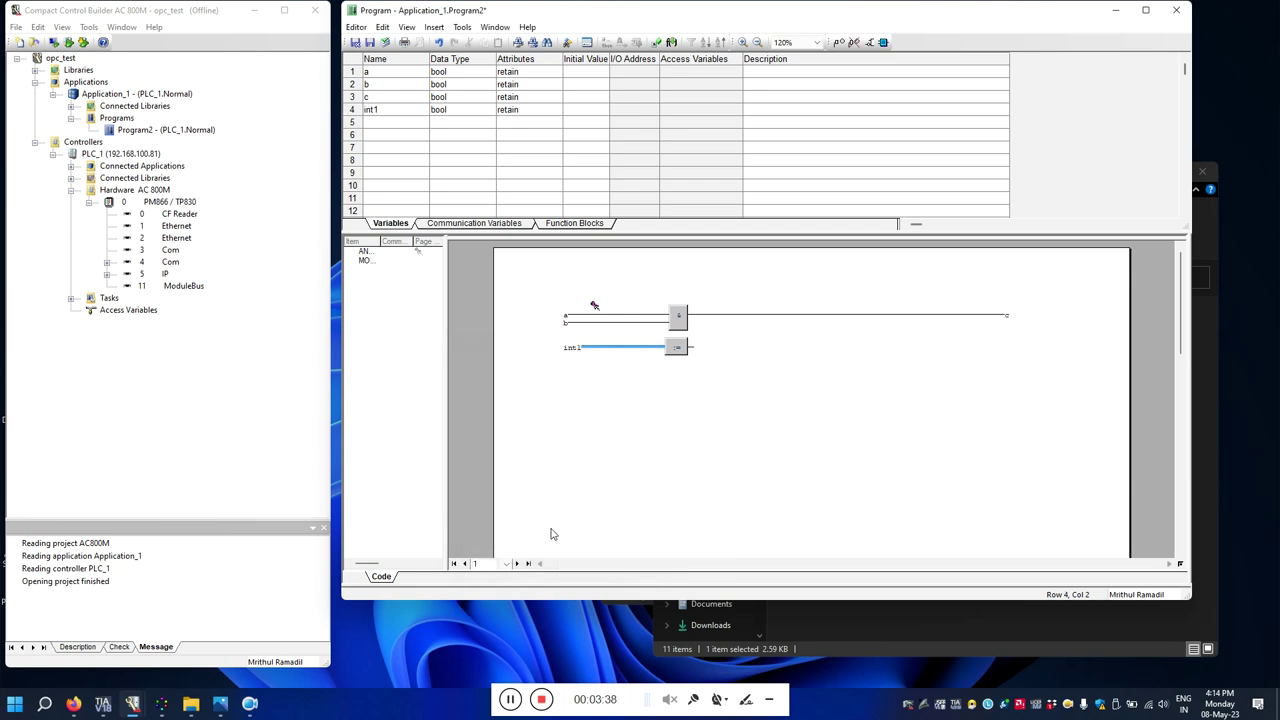
Set the data type of variable int1 to int.
{"action": "left_click", "coordinate": [456, 110]}
{"action": "left_click_drag", "start_coordinate": [456, 107], "coordinate": [431, 118]}
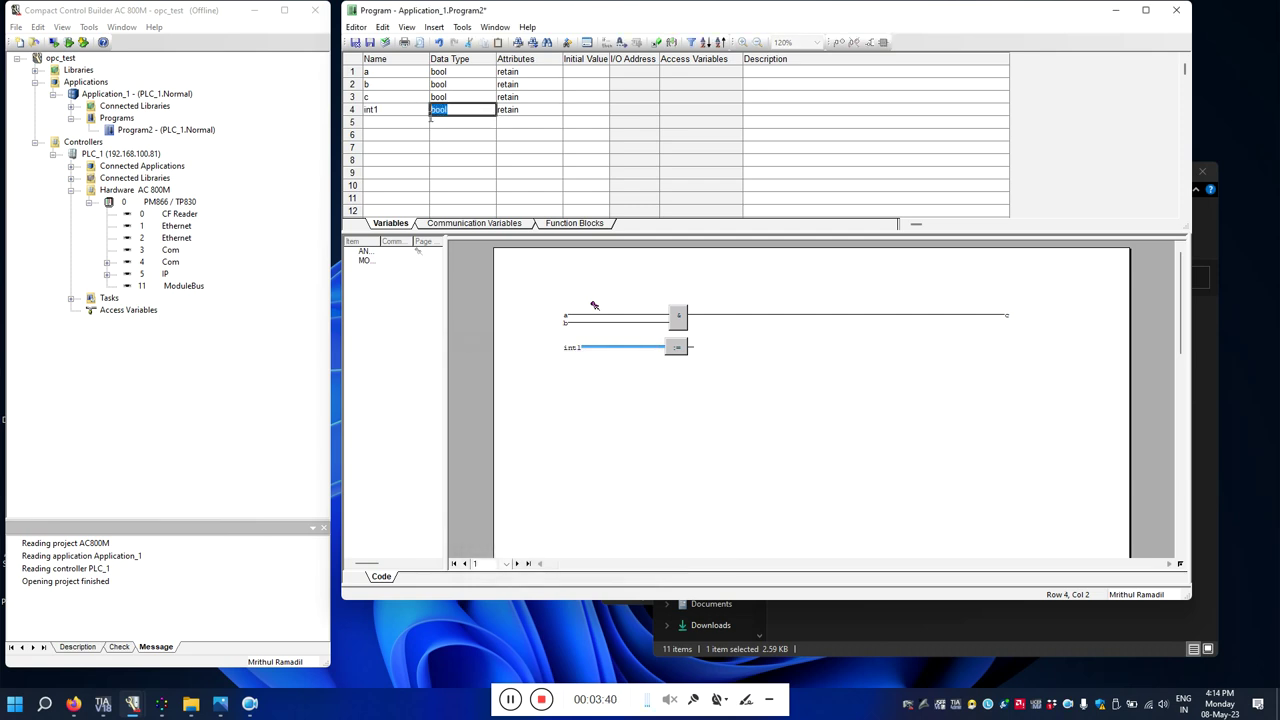
{"action": "type", "text": "int"}
{"action": "left_click", "coordinate": [440, 136]}
Connect the MOVE function's output to a newly declared variable int2.
{"action": "left_click", "coordinate": [697, 348]}
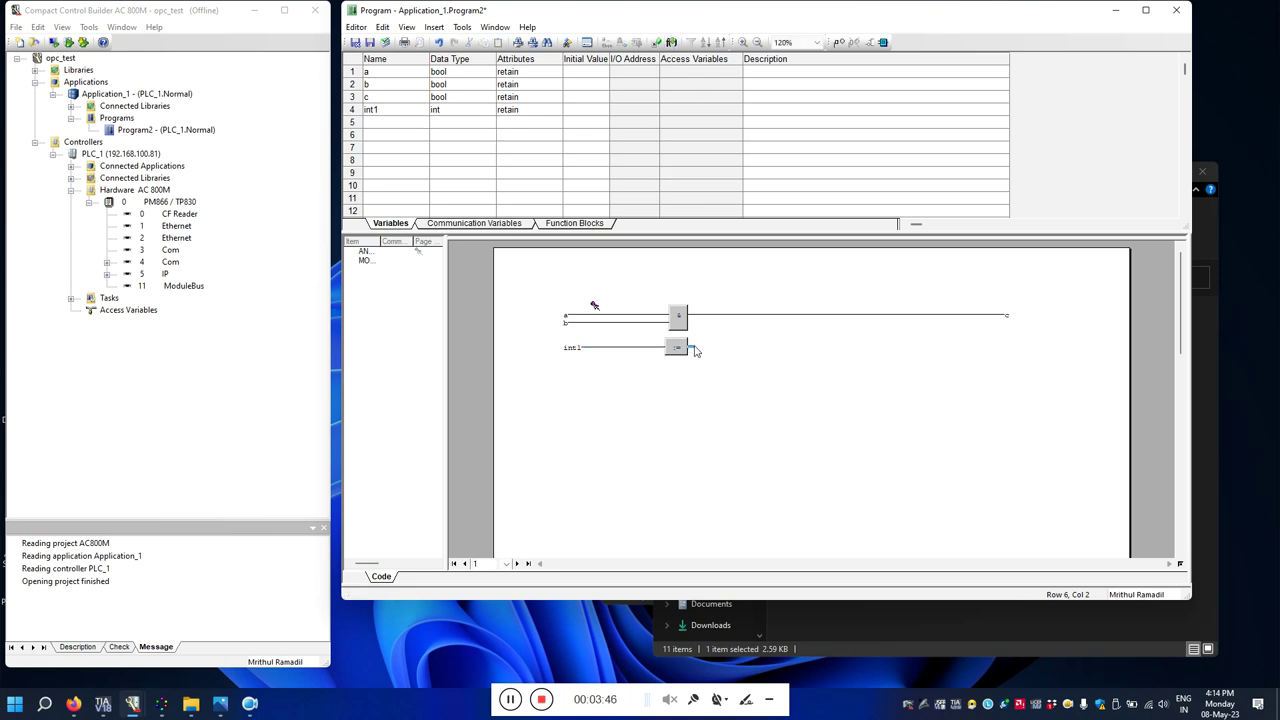
{"action": "double_click", "coordinate": [697, 349]}
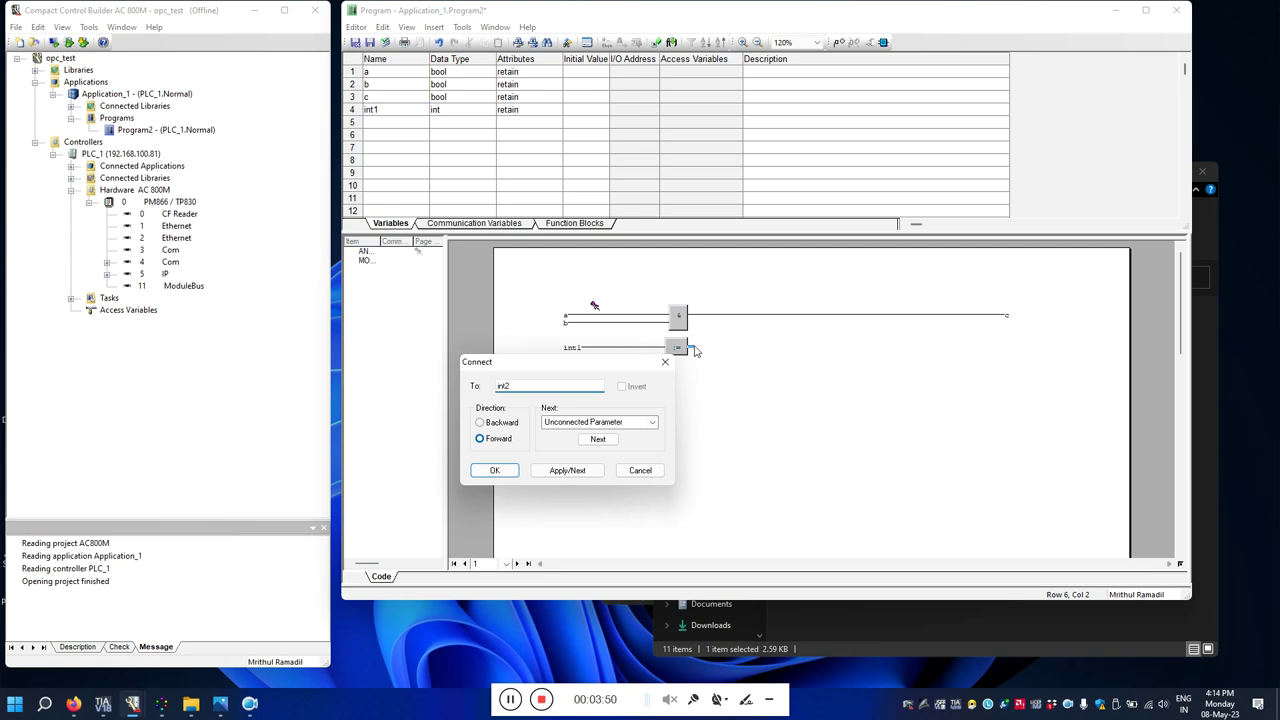
{"action": "left_click", "coordinate": [512, 472]}
{"action": "left_click", "coordinate": [601, 530]}
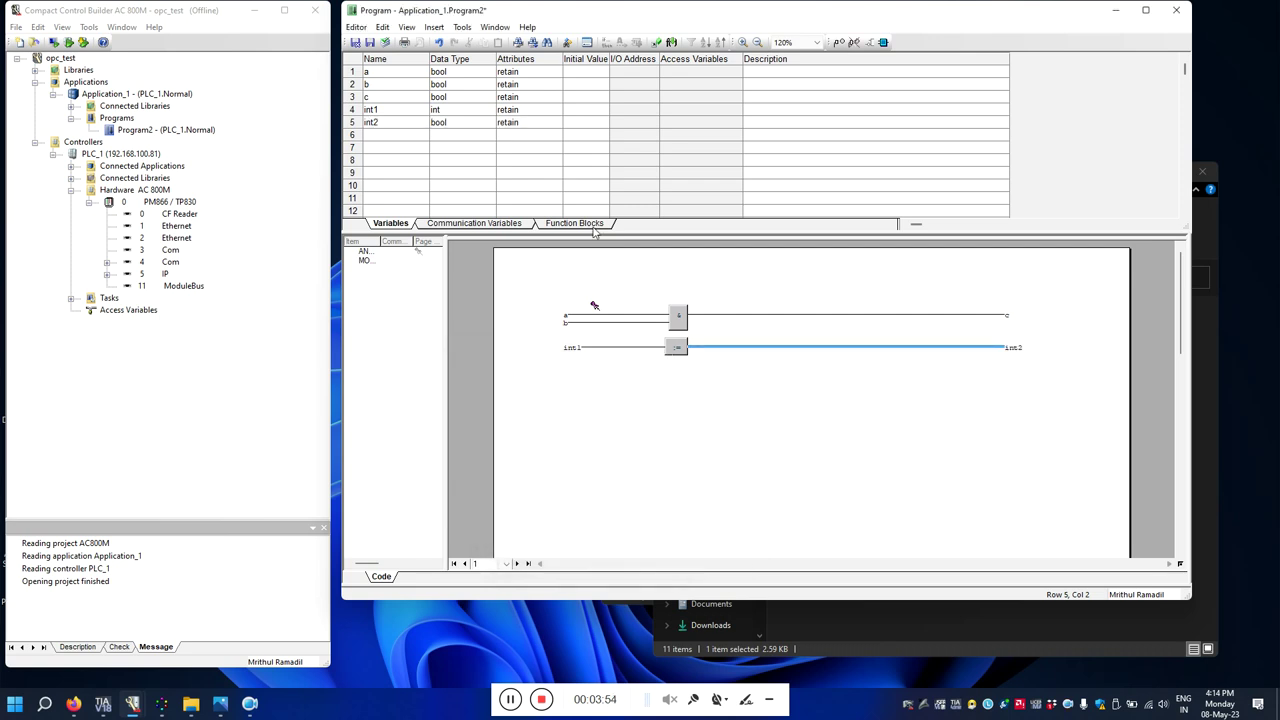
Set the data type of variable int2 to int and save Program2.
{"action": "left_click", "coordinate": [461, 123]}
{"action": "type", "text": "int"}
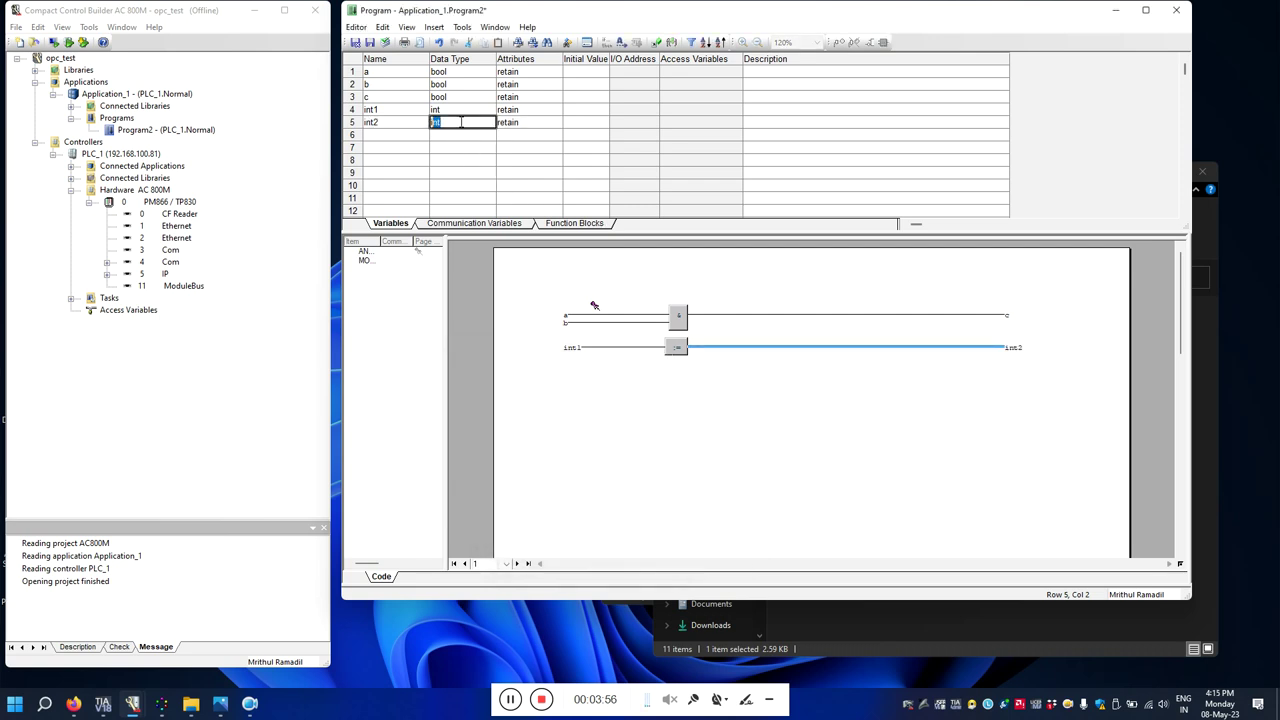
{"action": "left_click", "coordinate": [553, 356]}
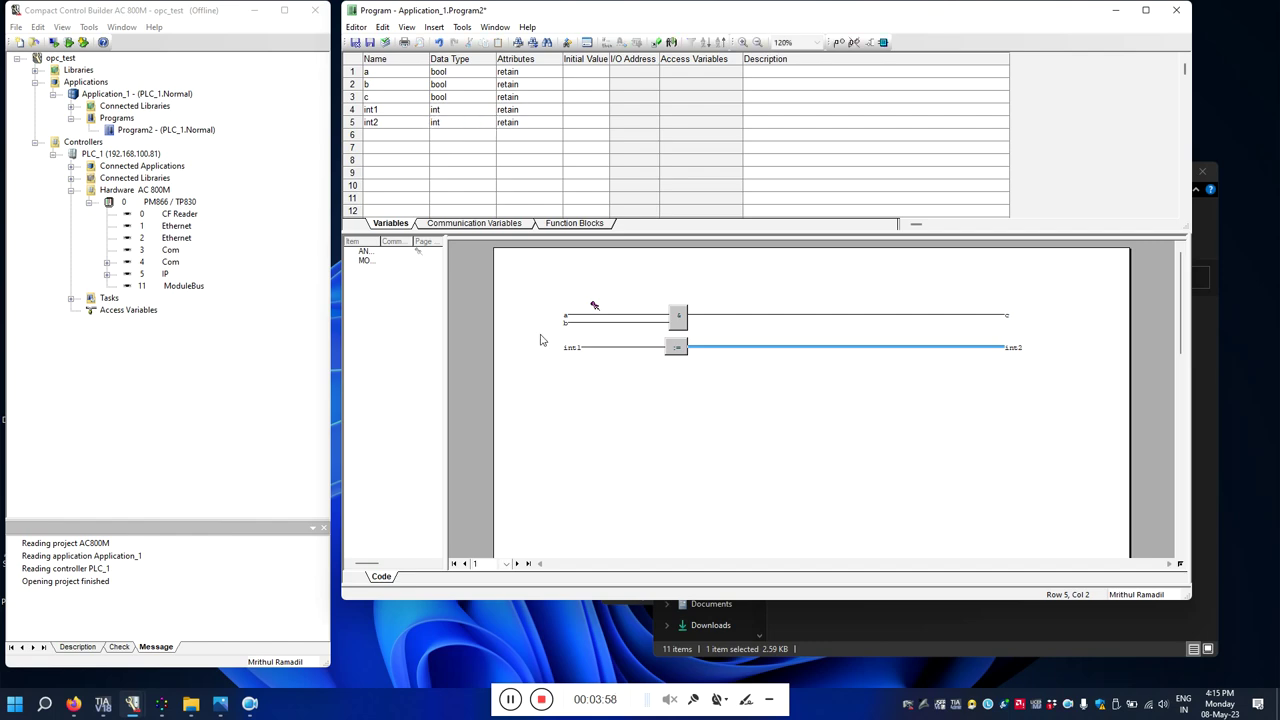
{"action": "left_click", "coordinate": [355, 43]}
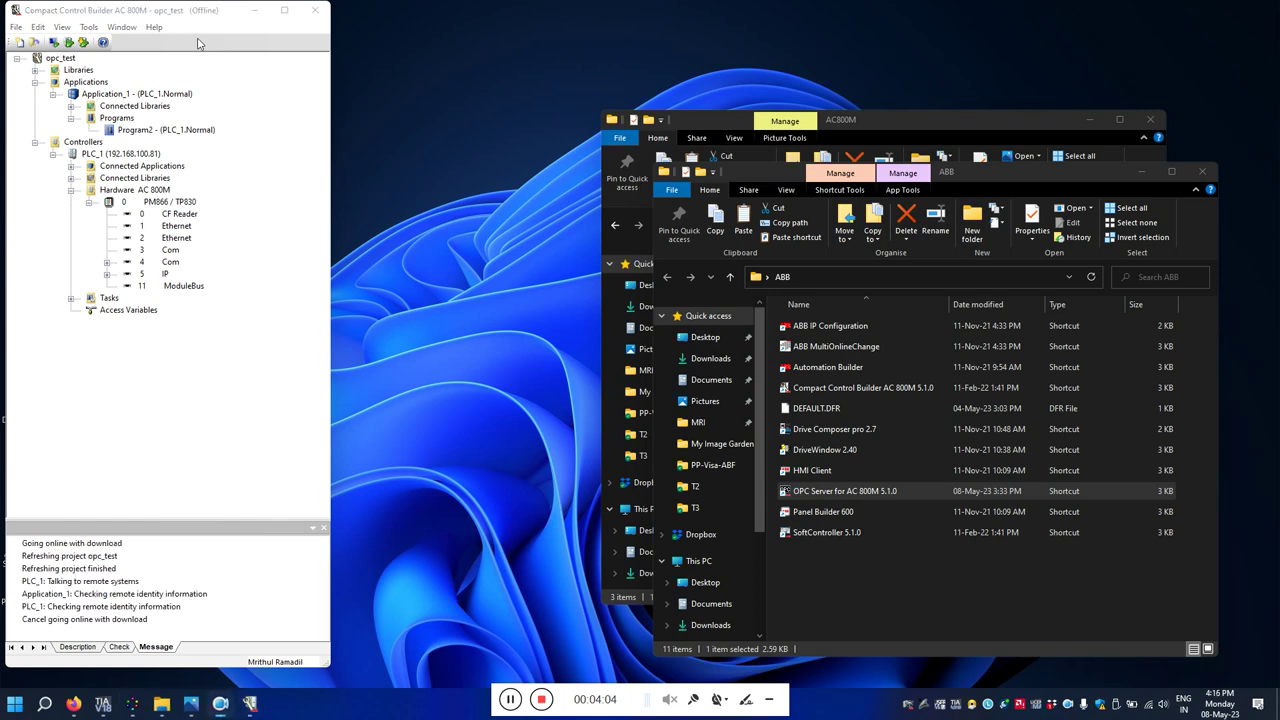
Go online with download of Application_1 and the PLC_1 configuration, accepting the warning remarks.
{"action": "left_click", "coordinate": [81, 42]}
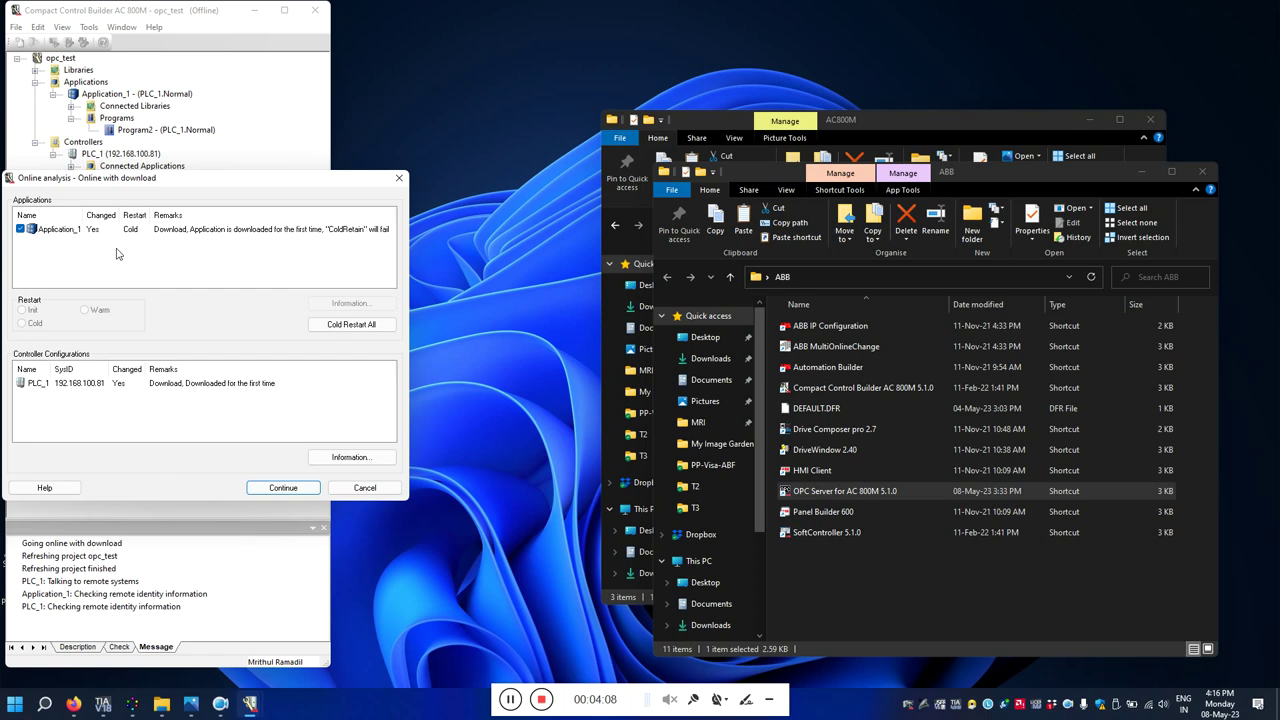
{"action": "left_click", "coordinate": [274, 487]}
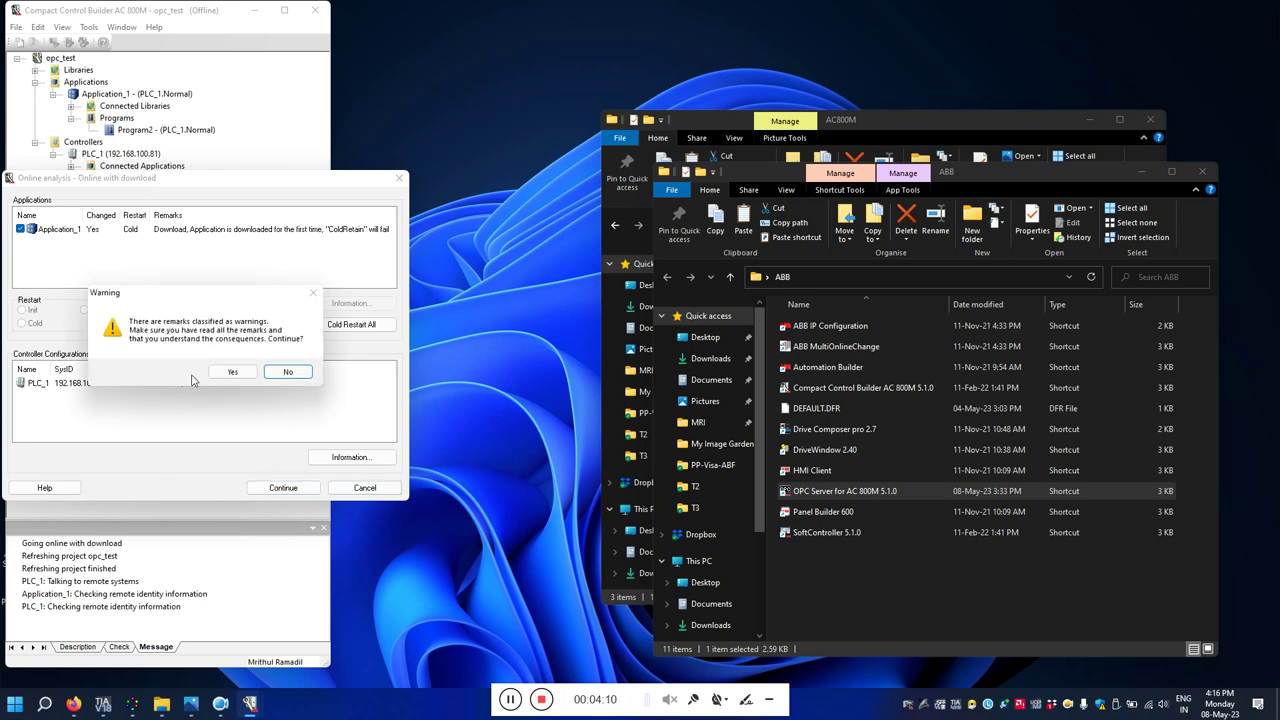
{"action": "left_click", "coordinate": [232, 372]}
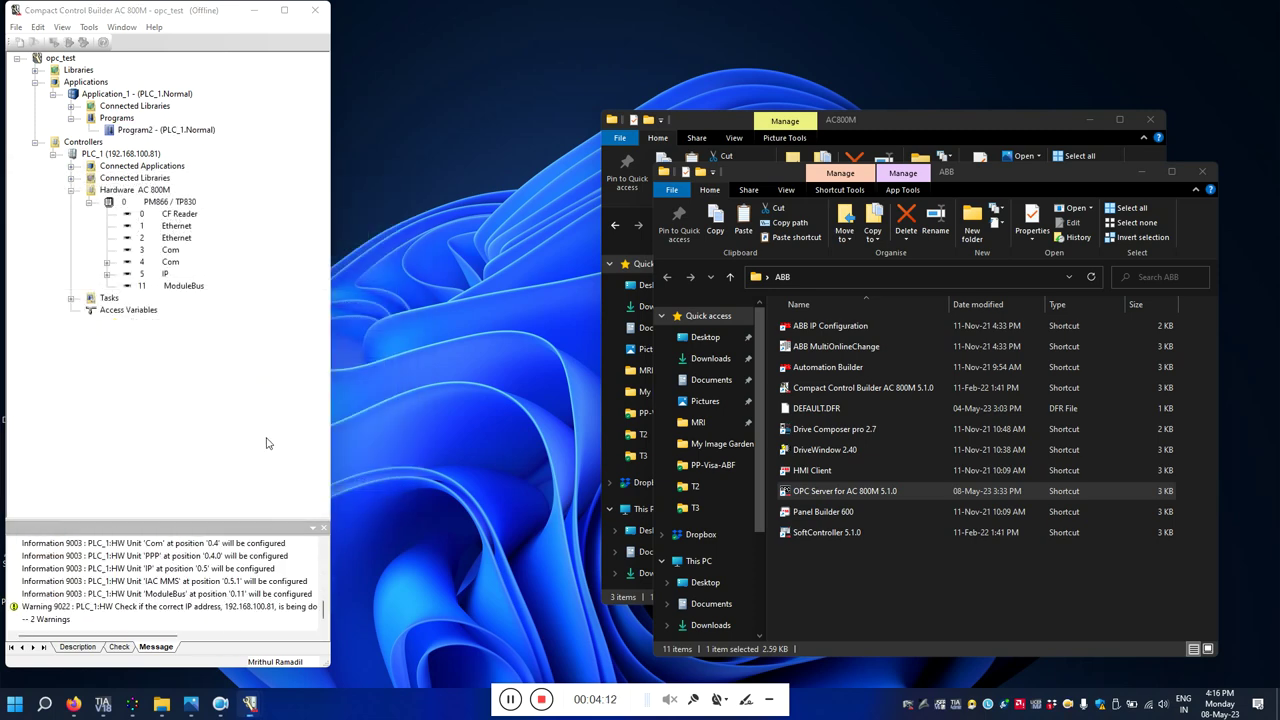
{"action": "left_click", "coordinate": [280, 413]}
Open Program2 online to examine the current values of its variables, and close it.
{"action": "left_click", "coordinate": [71, 97]}
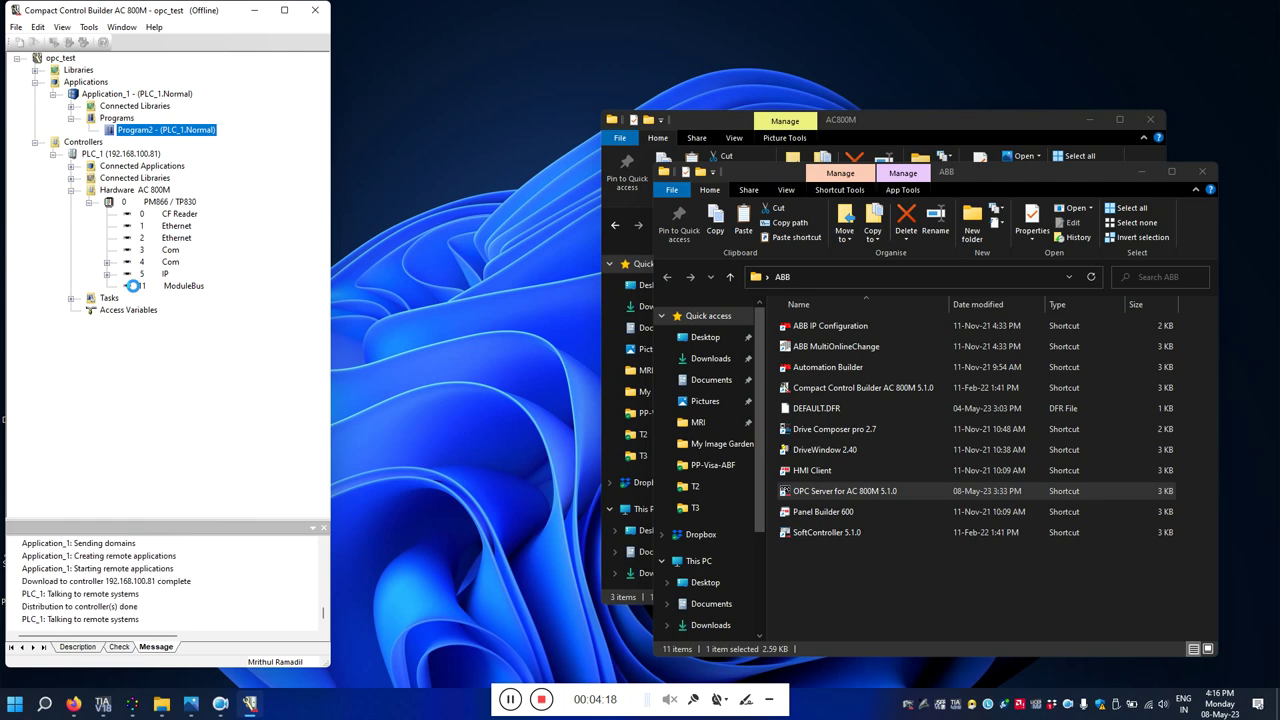
{"action": "double_click", "coordinate": [152, 130]}
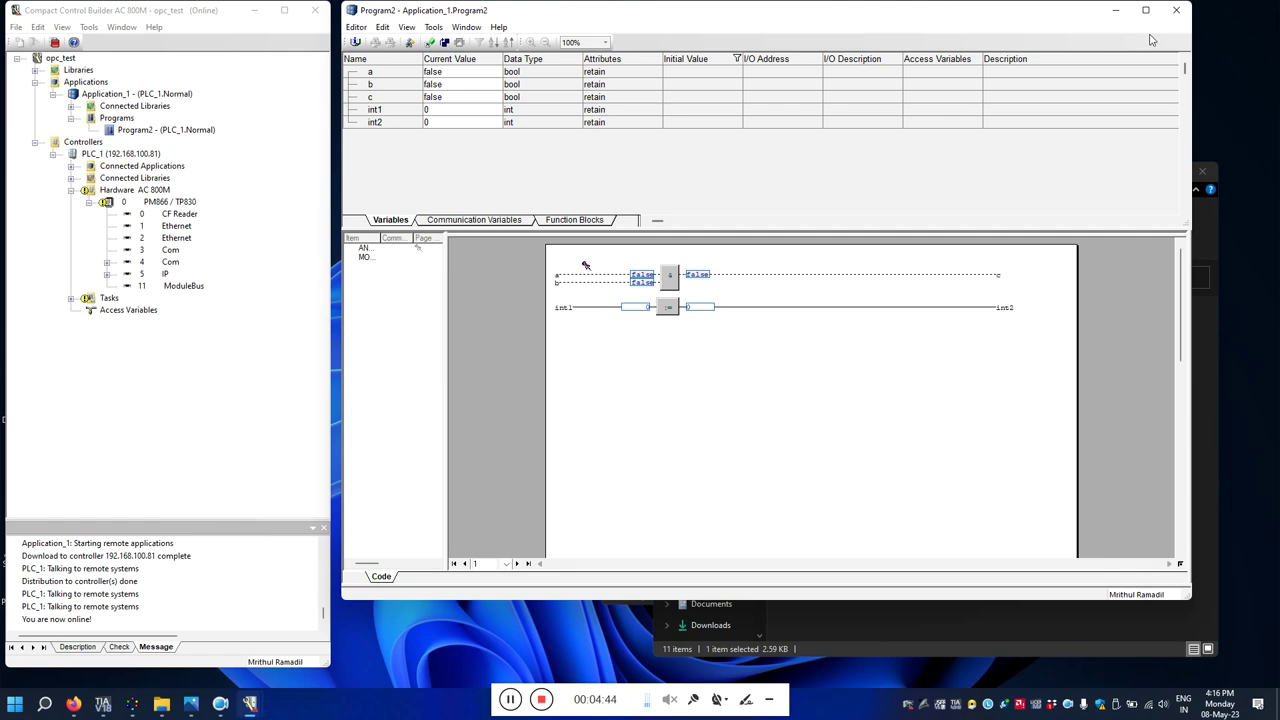
{"action": "left_click", "coordinate": [1176, 10]}
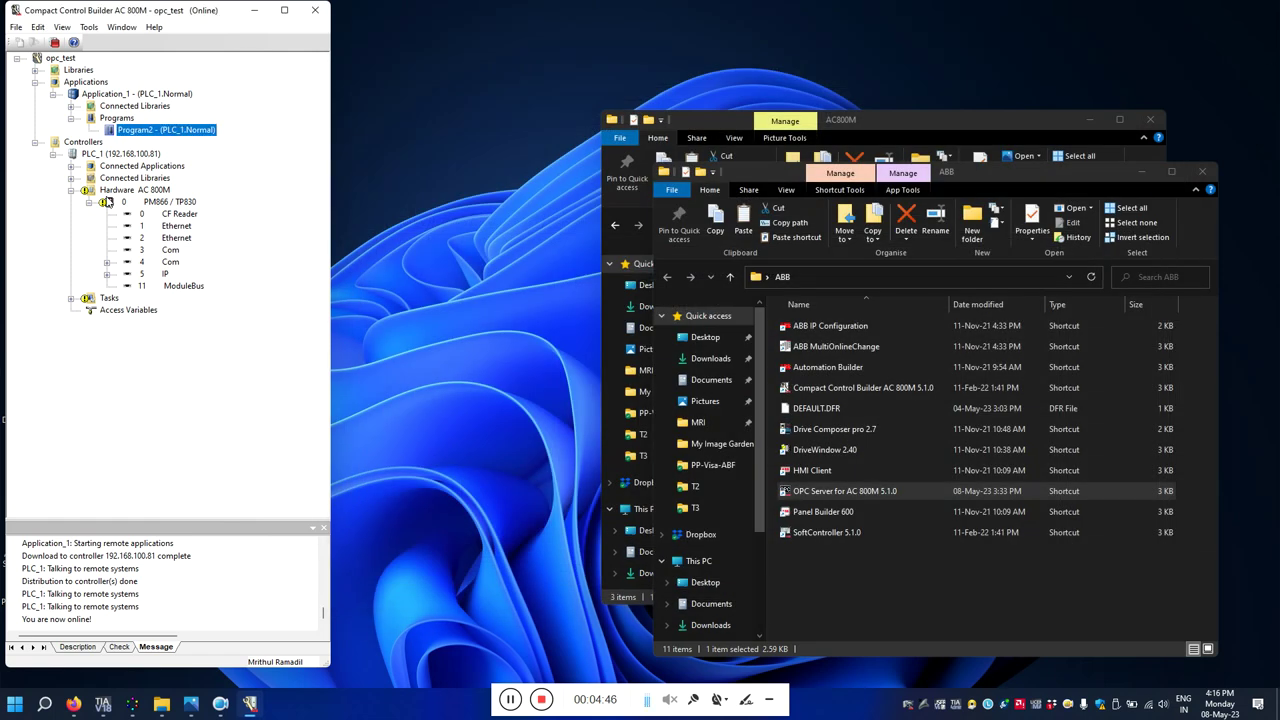
Minimize the project window and start OPC Server for AC 800M 5.1.0 from the ABB folder.
{"action": "left_click", "coordinate": [256, 11]}
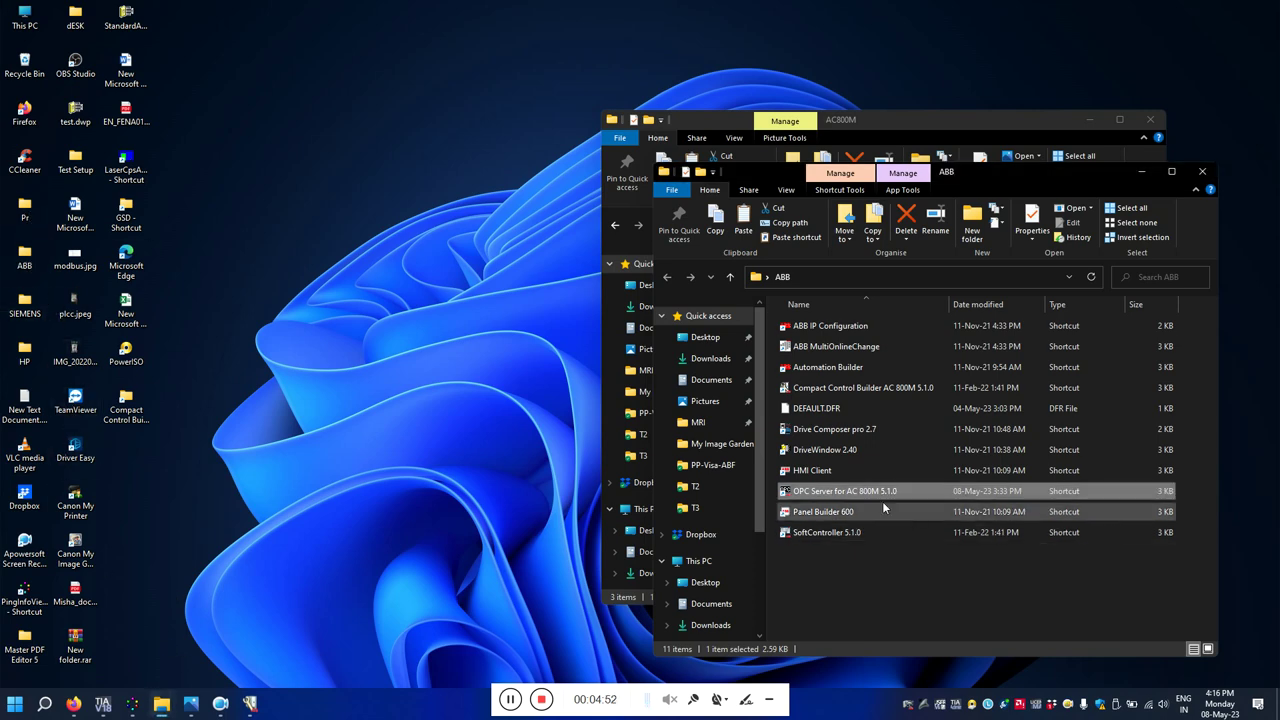
{"action": "double_click", "coordinate": [828, 494]}
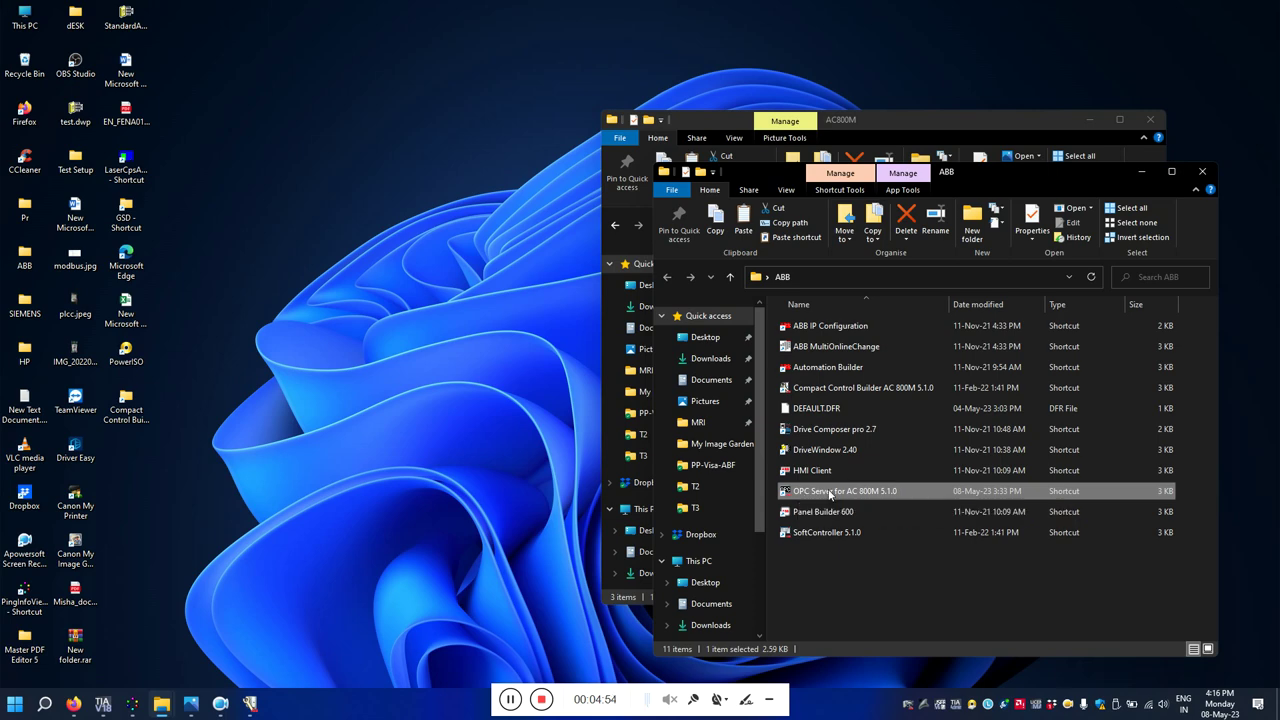
Close the open folder windows and connect the OPC server to the PLC_1 controller at 192.168.100.81.
{"action": "left_click", "coordinate": [1202, 171]}
{"action": "left_click", "coordinate": [1150, 119]}
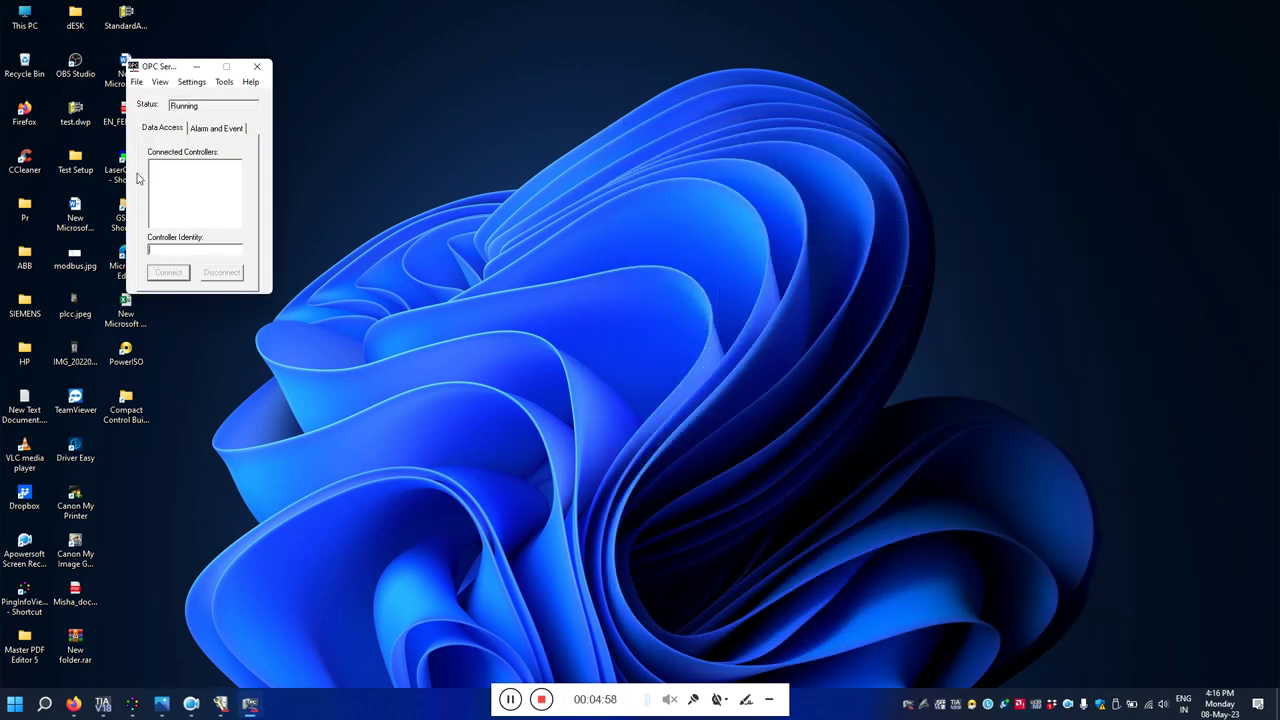
{"action": "left_click", "coordinate": [221, 705]}
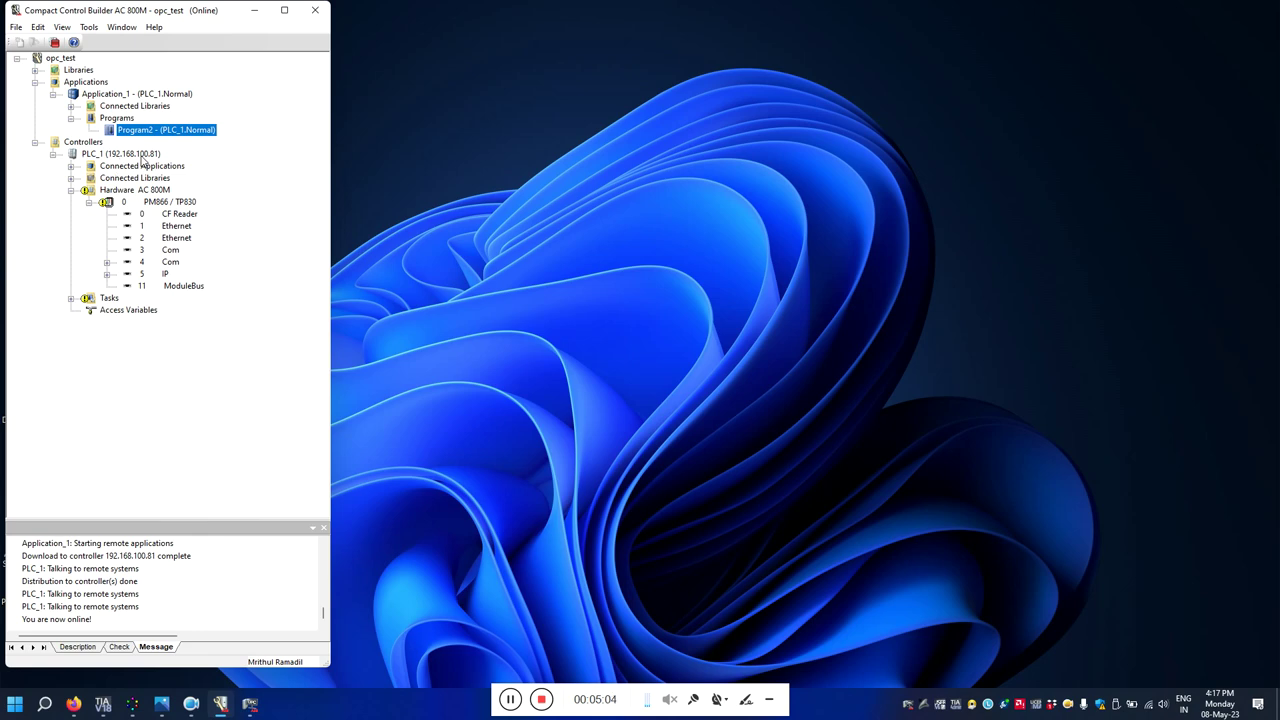
{"action": "left_click", "coordinate": [254, 10]}
{"action": "type", "text": "192.168.100.81"}
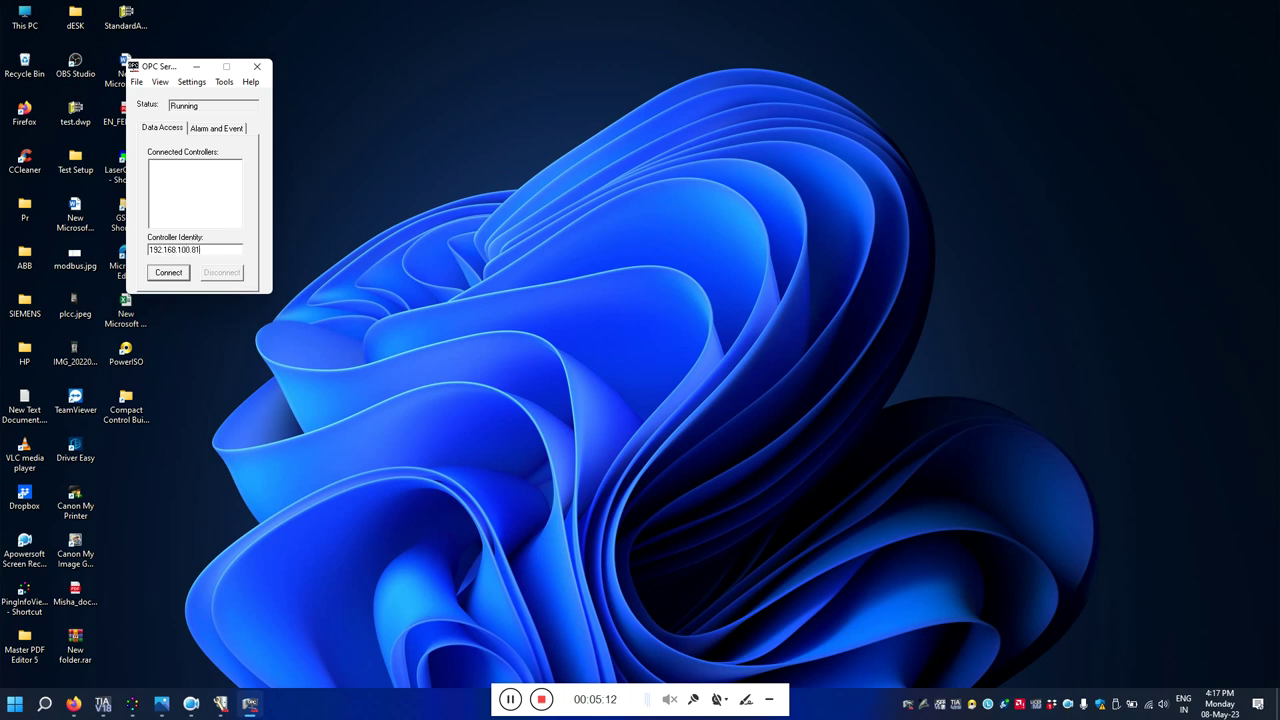
{"action": "left_click", "coordinate": [172, 275]}
{"action": "left_click", "coordinate": [196, 67]}
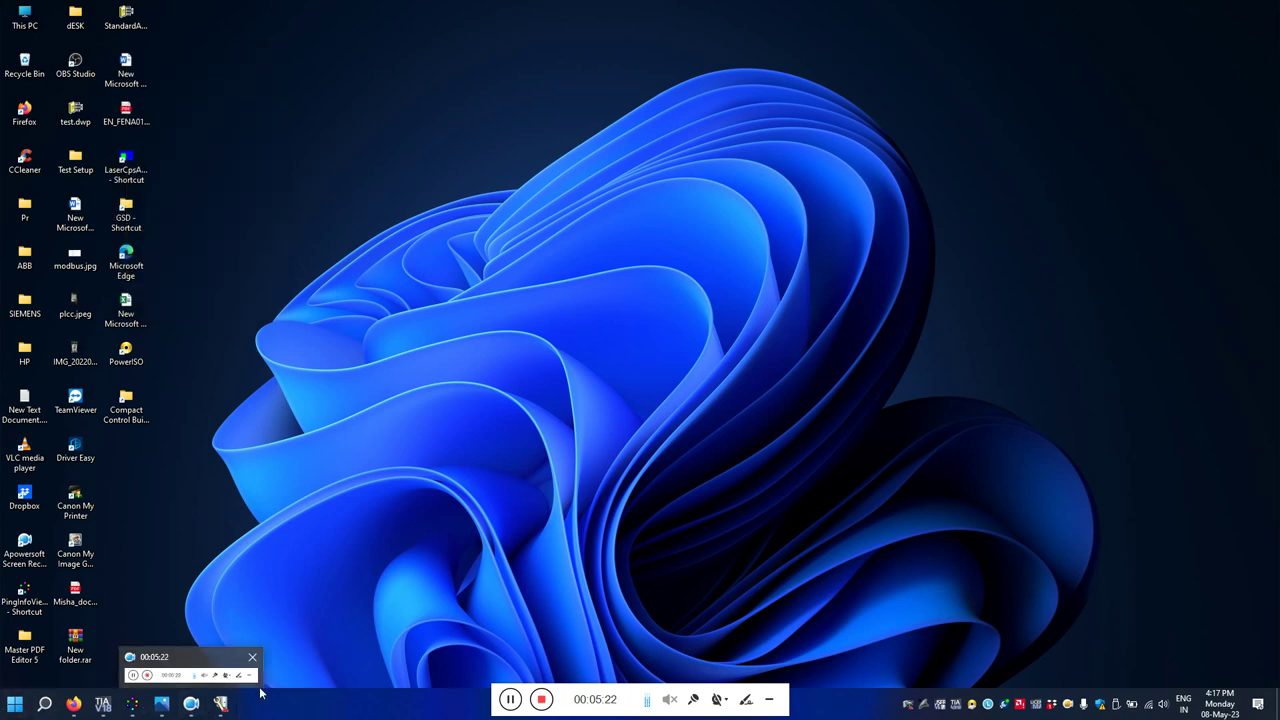
{"action": "left_click", "coordinate": [221, 704]}
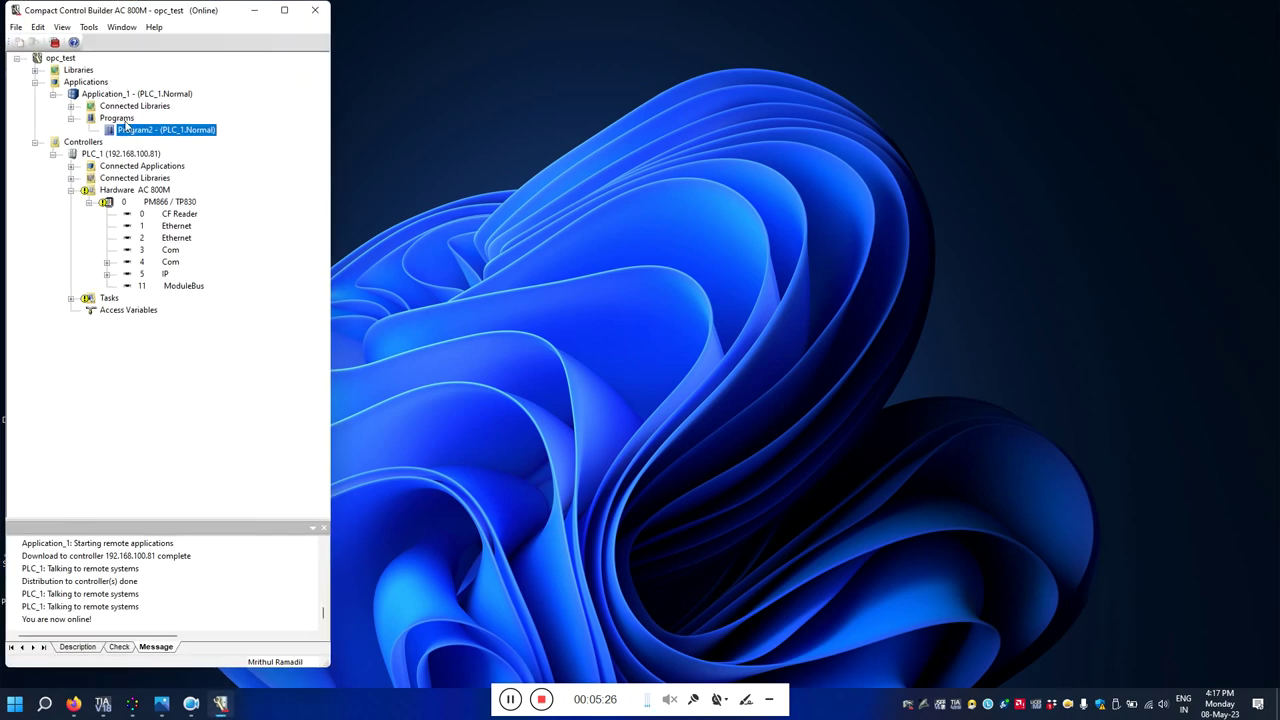
{"action": "left_click", "coordinate": [252, 12]}
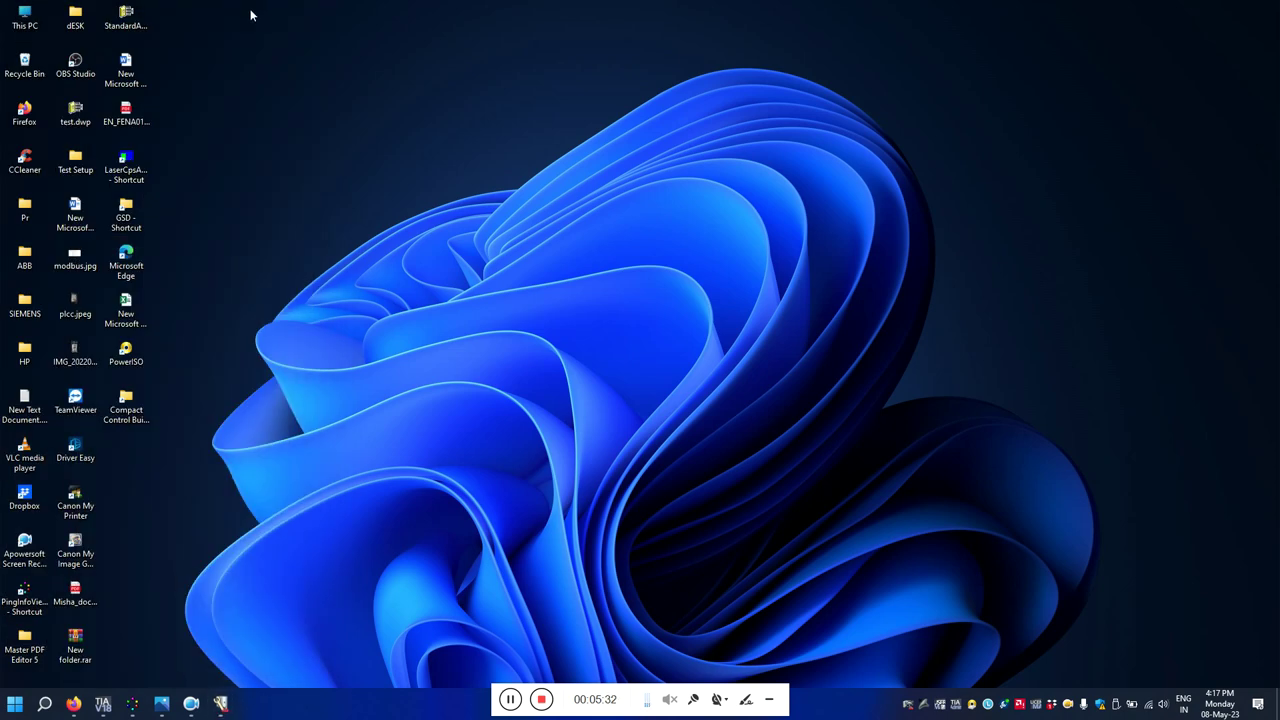
Switch to TIA Portal and create a new project with the default name and settings.
{"action": "left_click", "coordinate": [106, 705]}
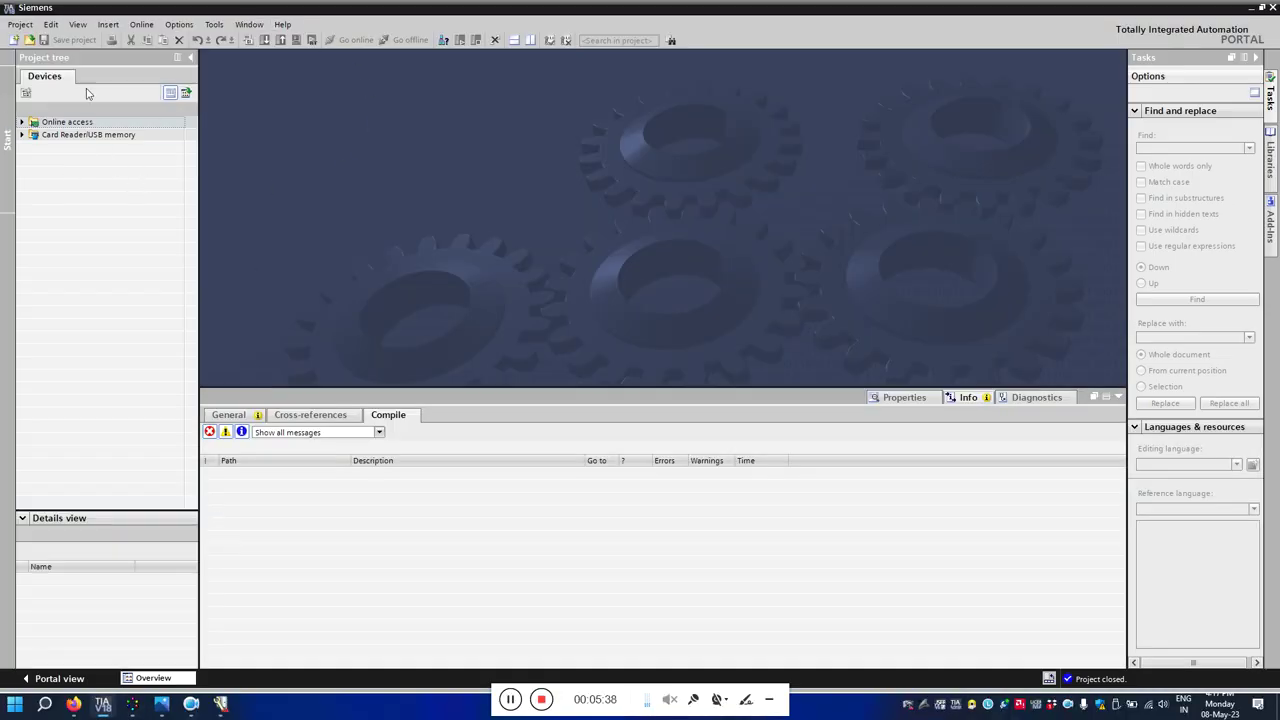
{"action": "left_click", "coordinate": [20, 24]}
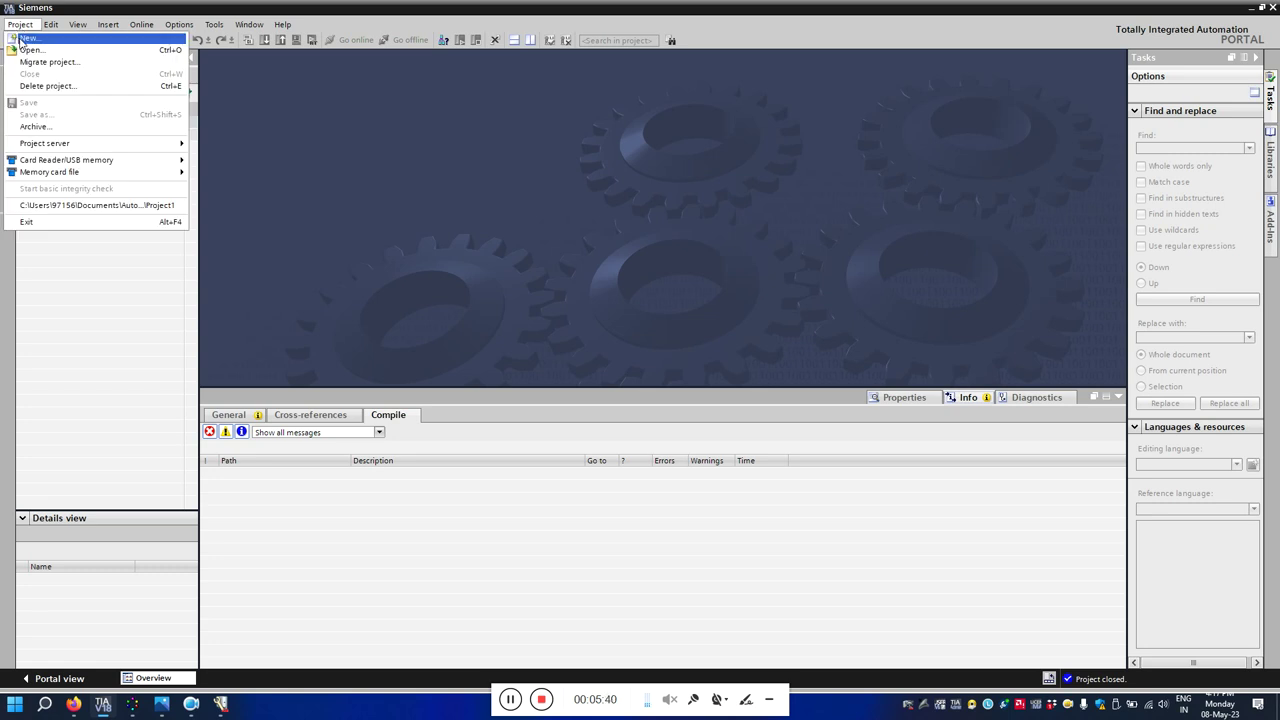
{"action": "left_click", "coordinate": [22, 44]}
{"action": "left_click", "coordinate": [703, 402]}
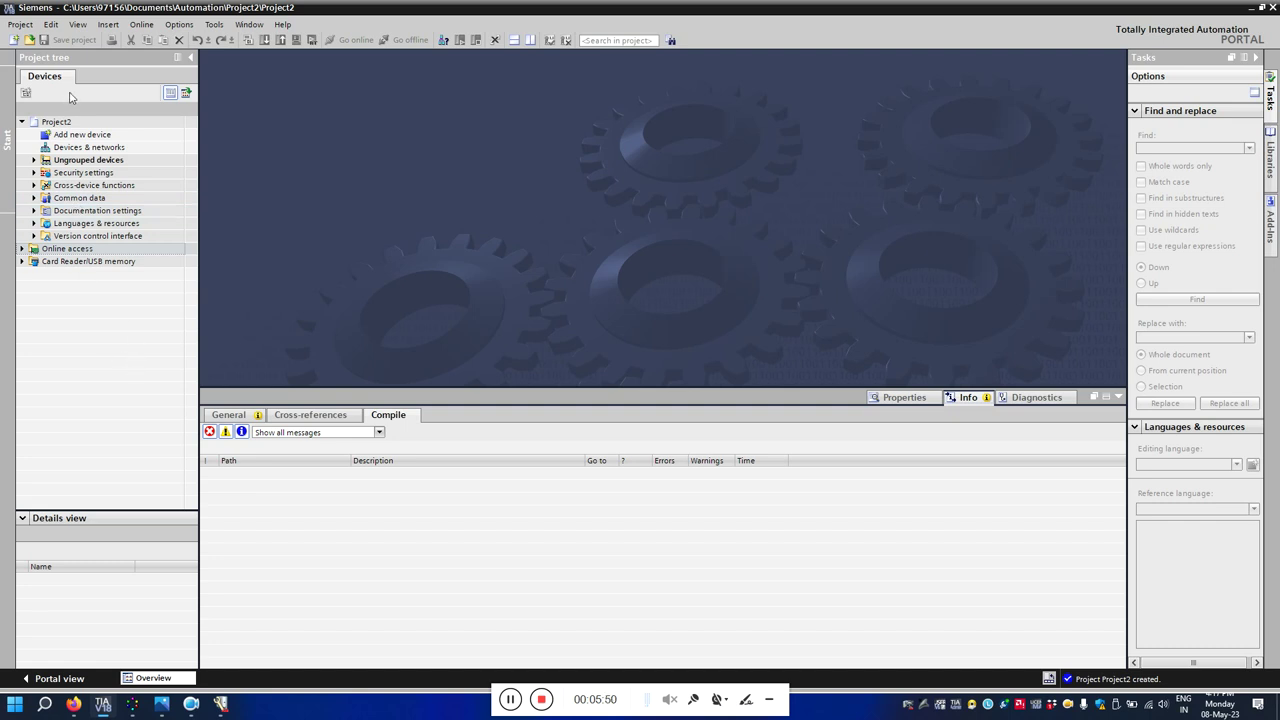
{"action": "left_click", "coordinate": [105, 85]}
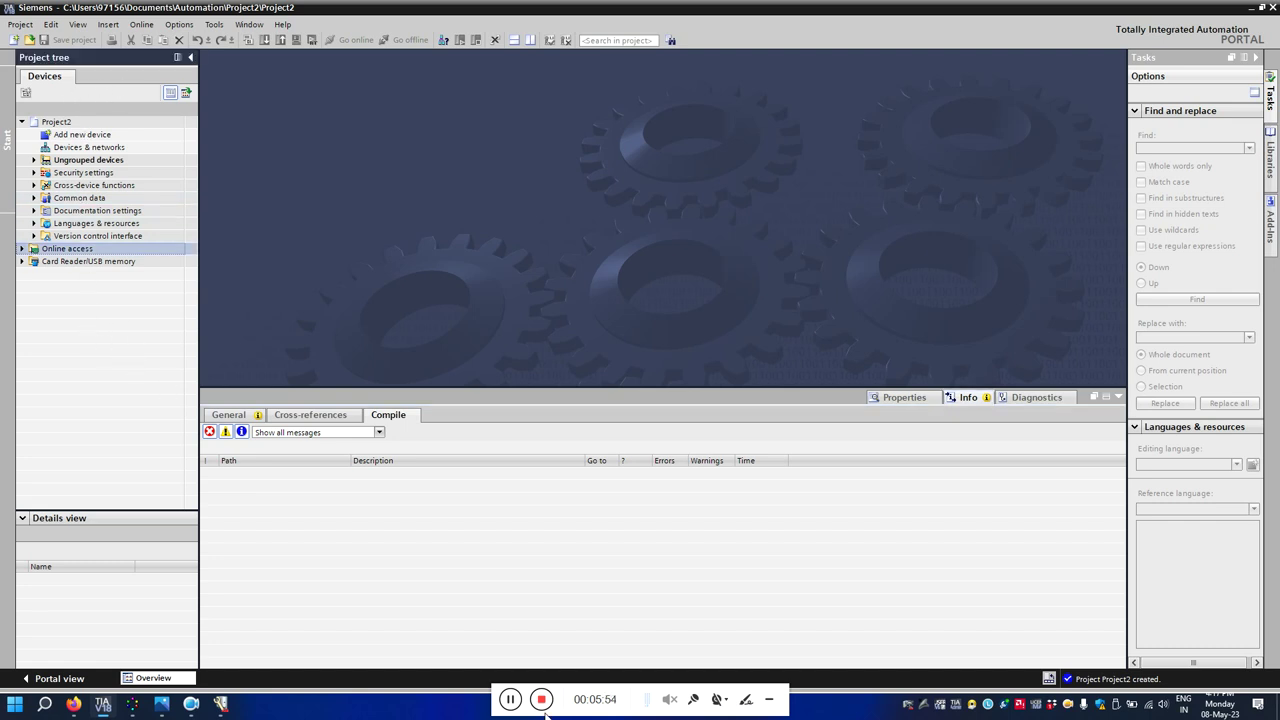
Add a PC system device of type WinCC RT Advanced from the SIMATIC HMI applications to the project.
{"action": "double_click", "coordinate": [77, 135]}
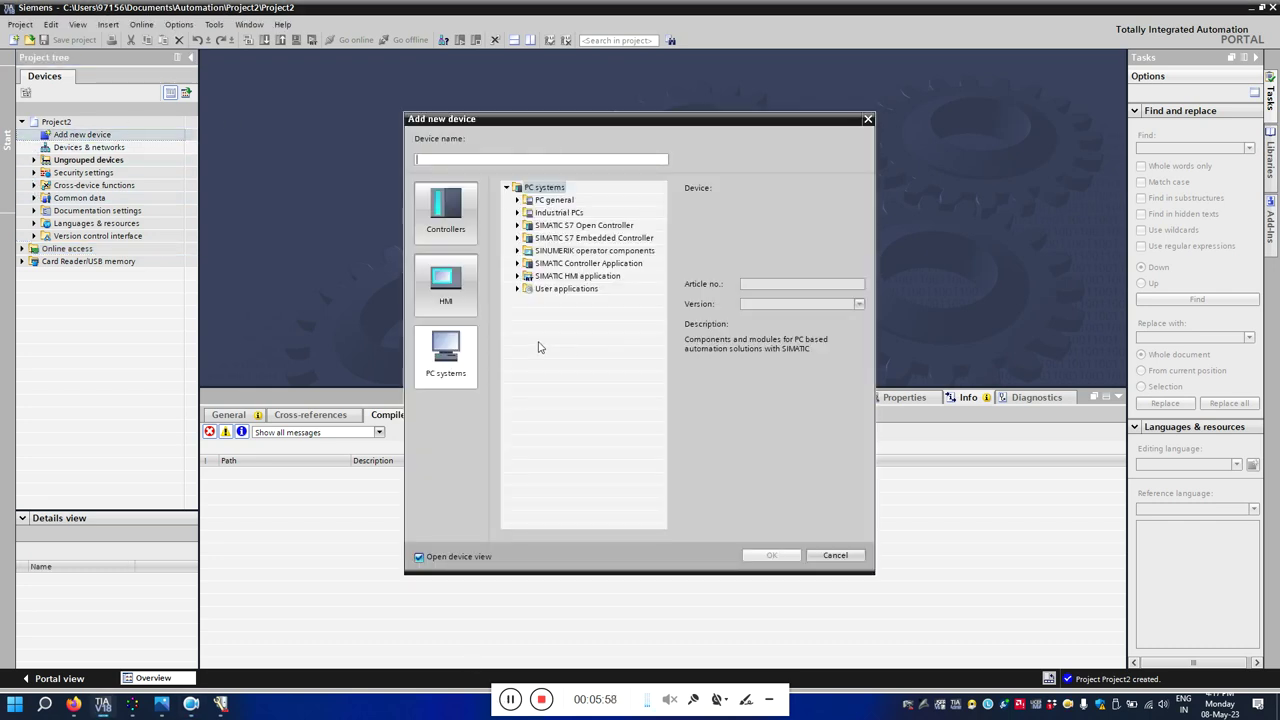
{"action": "left_click", "coordinate": [446, 285]}
{"action": "left_click", "coordinate": [450, 370]}
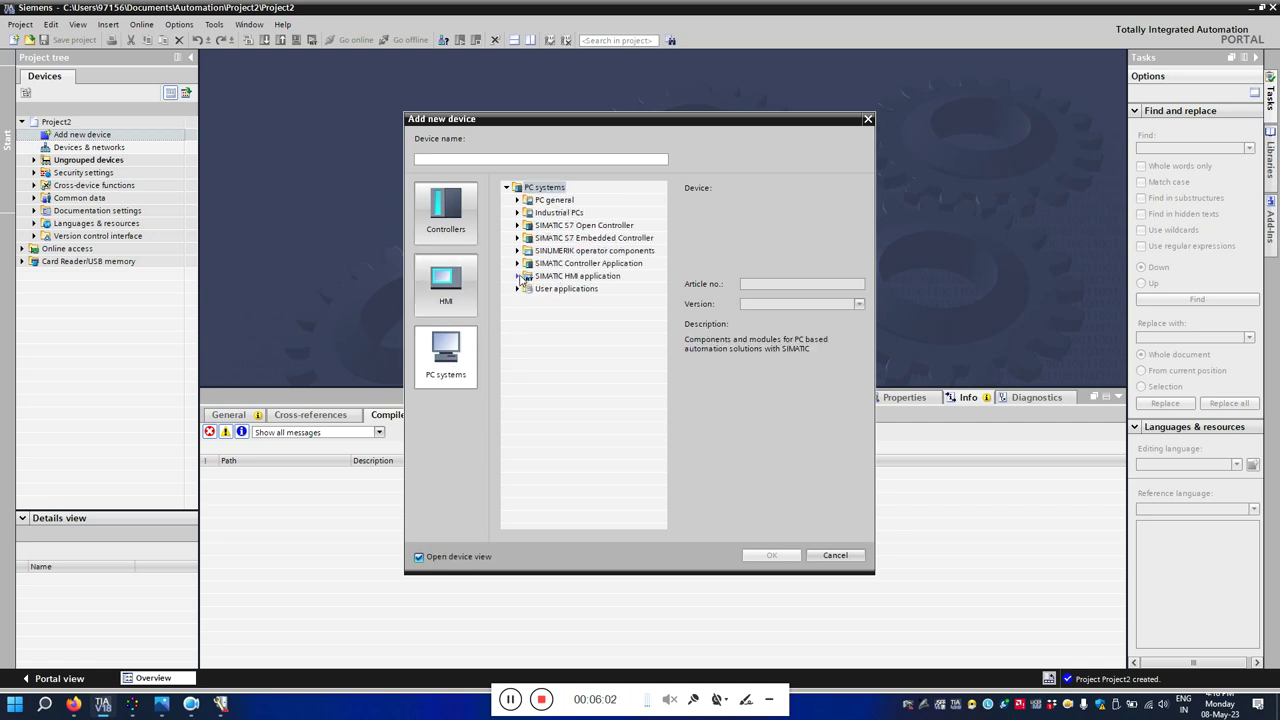
{"action": "left_click", "coordinate": [522, 278]}
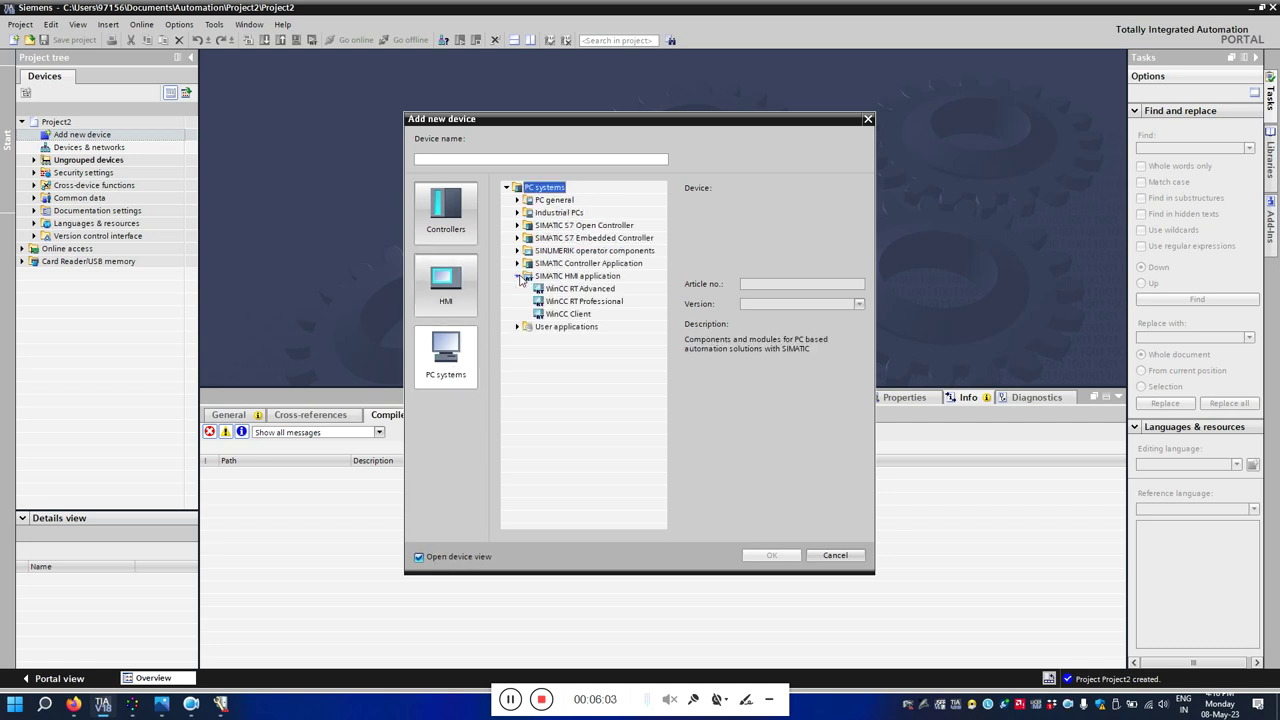
{"action": "left_click", "coordinate": [578, 289]}
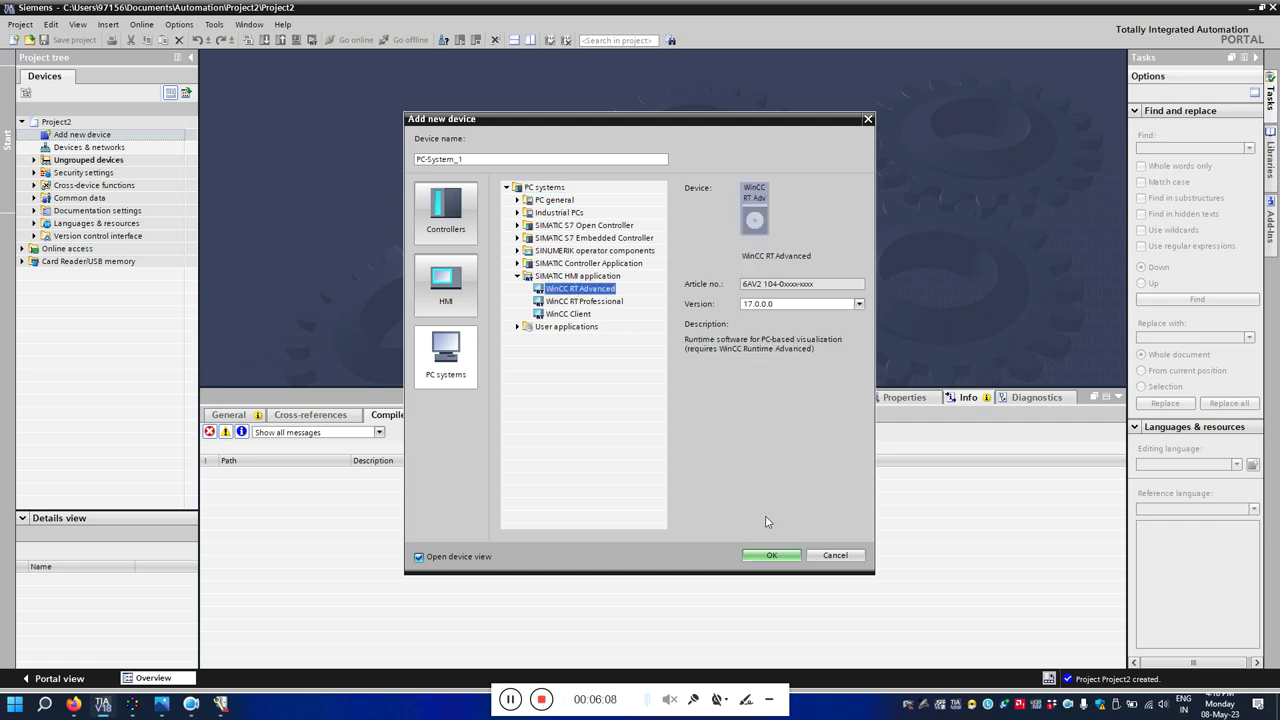
{"action": "left_click", "coordinate": [776, 556]}
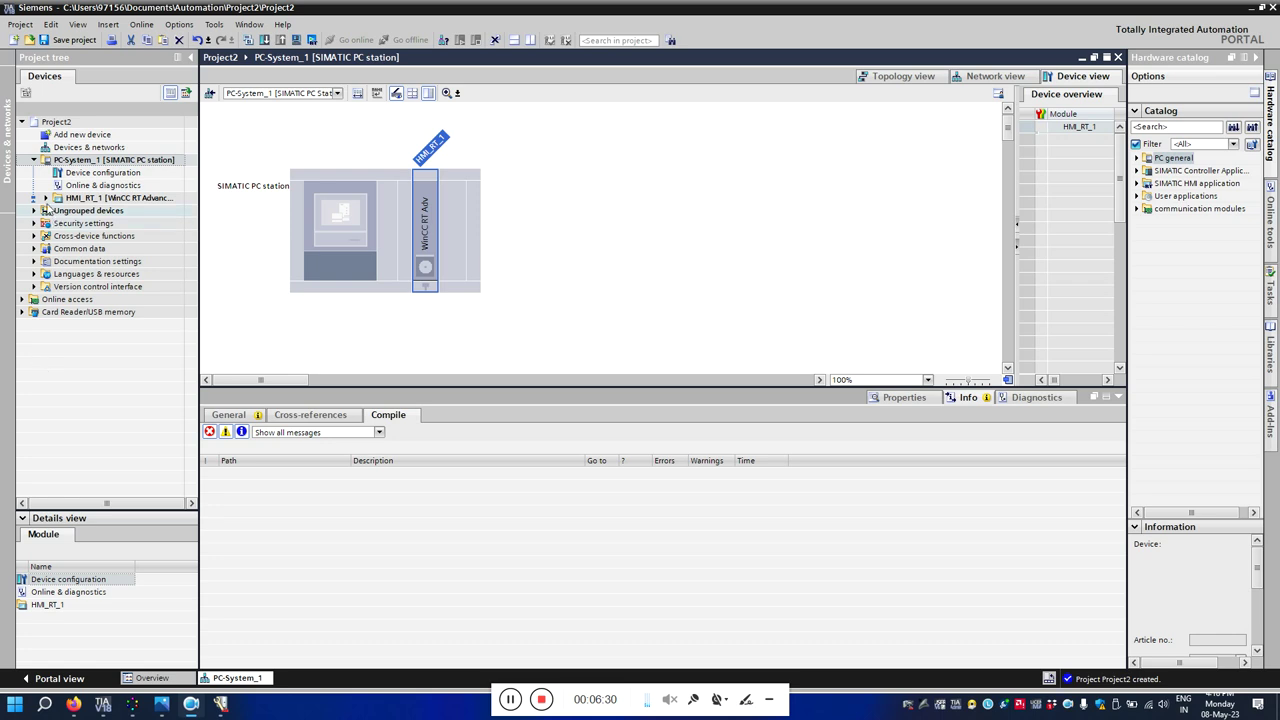
Add a new connection named opc_test to the WinCC RT Advanced runtime HMI_RT_1.
{"action": "left_click", "coordinate": [45, 198]}
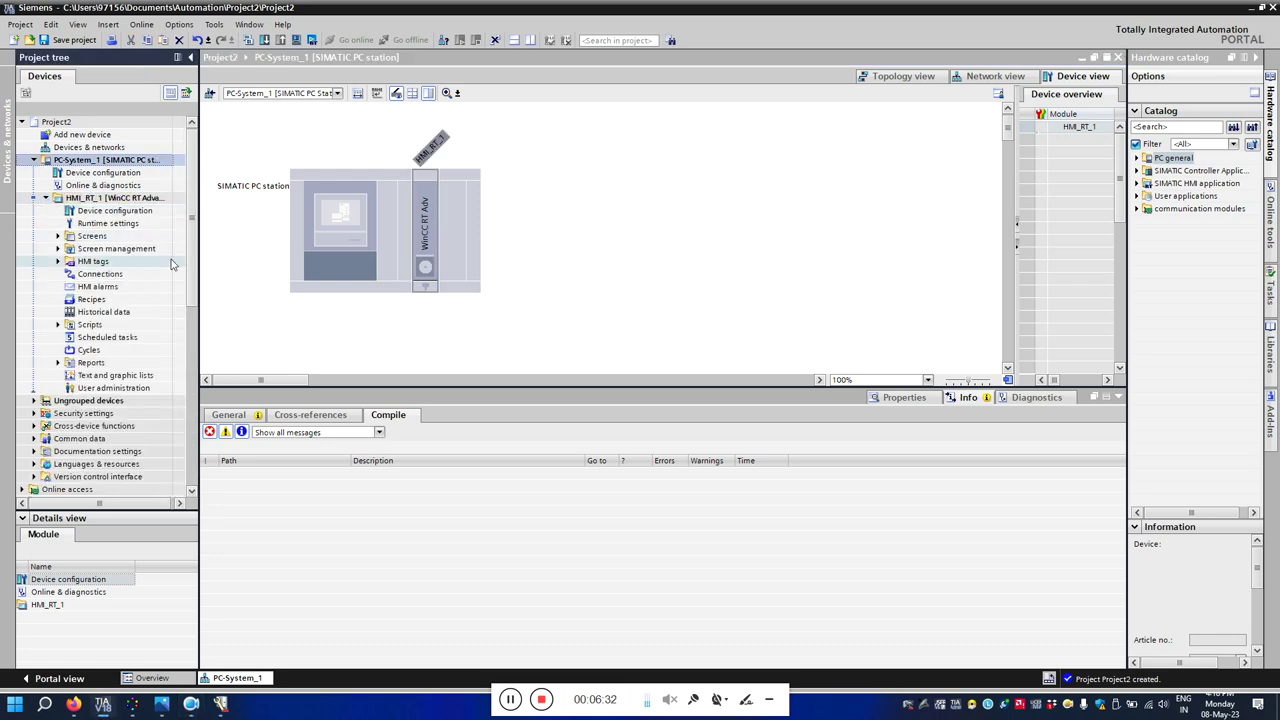
{"action": "left_click", "coordinate": [113, 277]}
{"action": "double_click", "coordinate": [113, 277]}
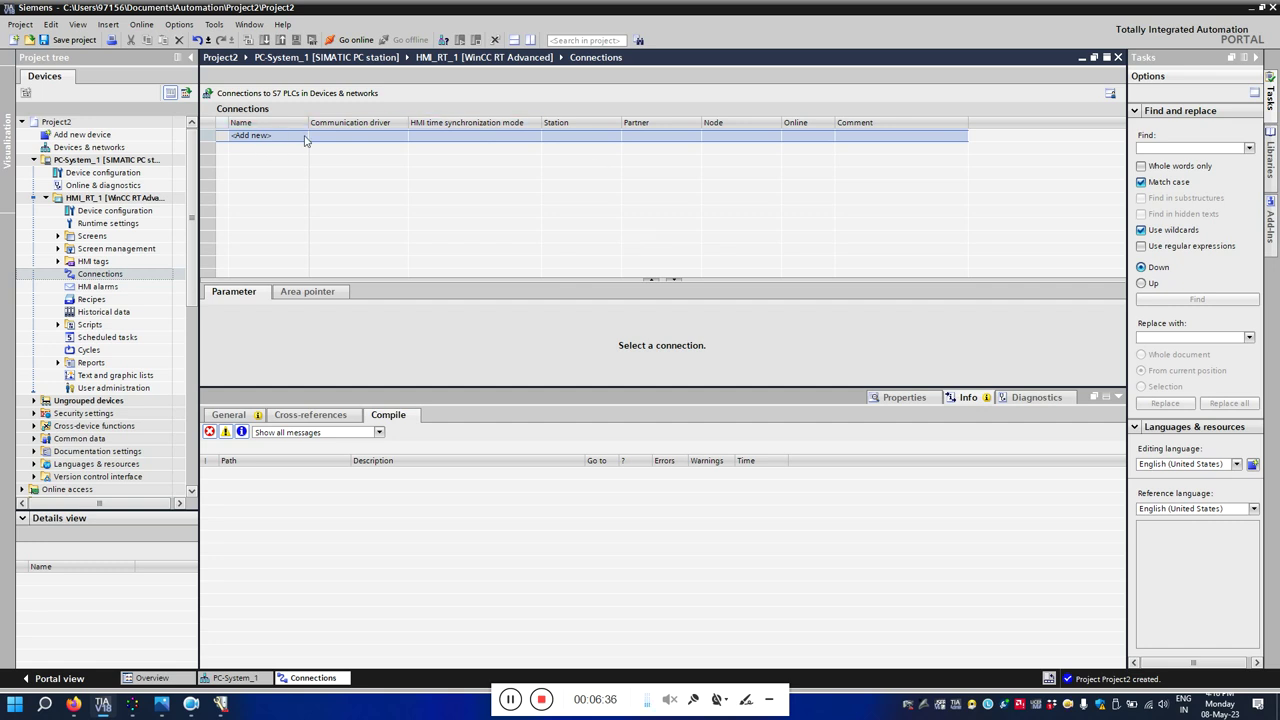
{"action": "left_click", "coordinate": [271, 138]}
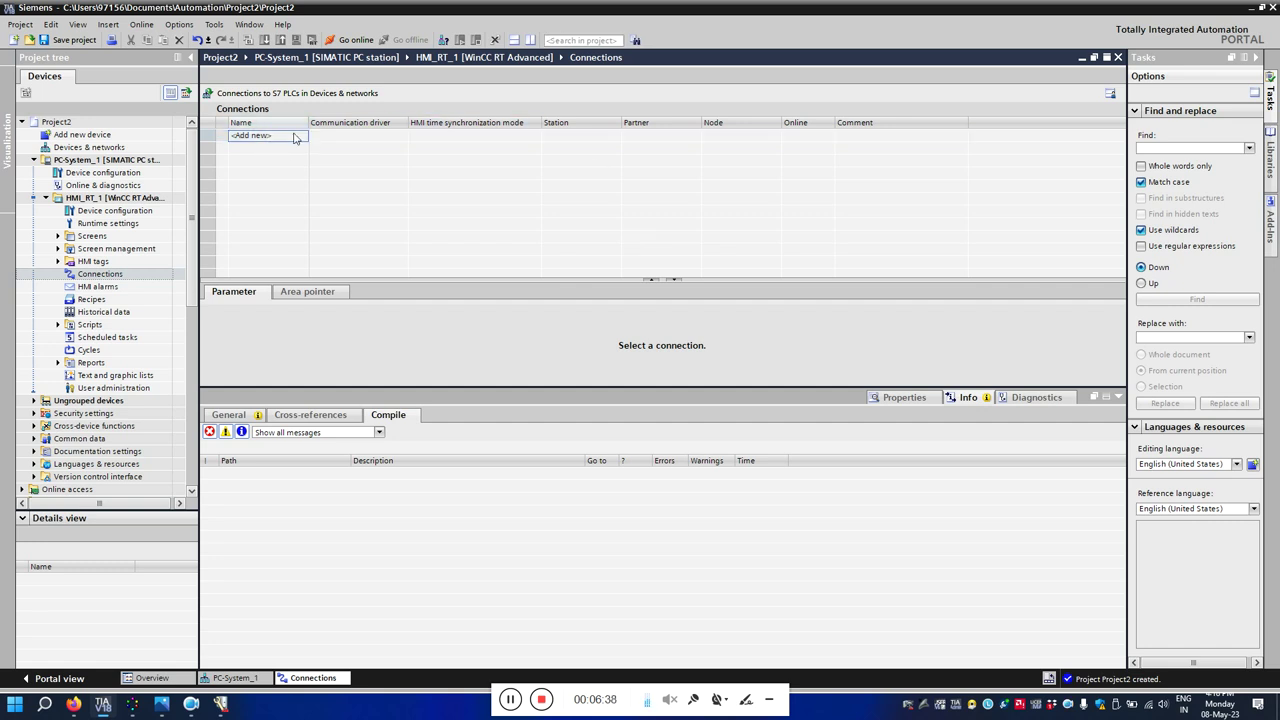
{"action": "double_click", "coordinate": [294, 138]}
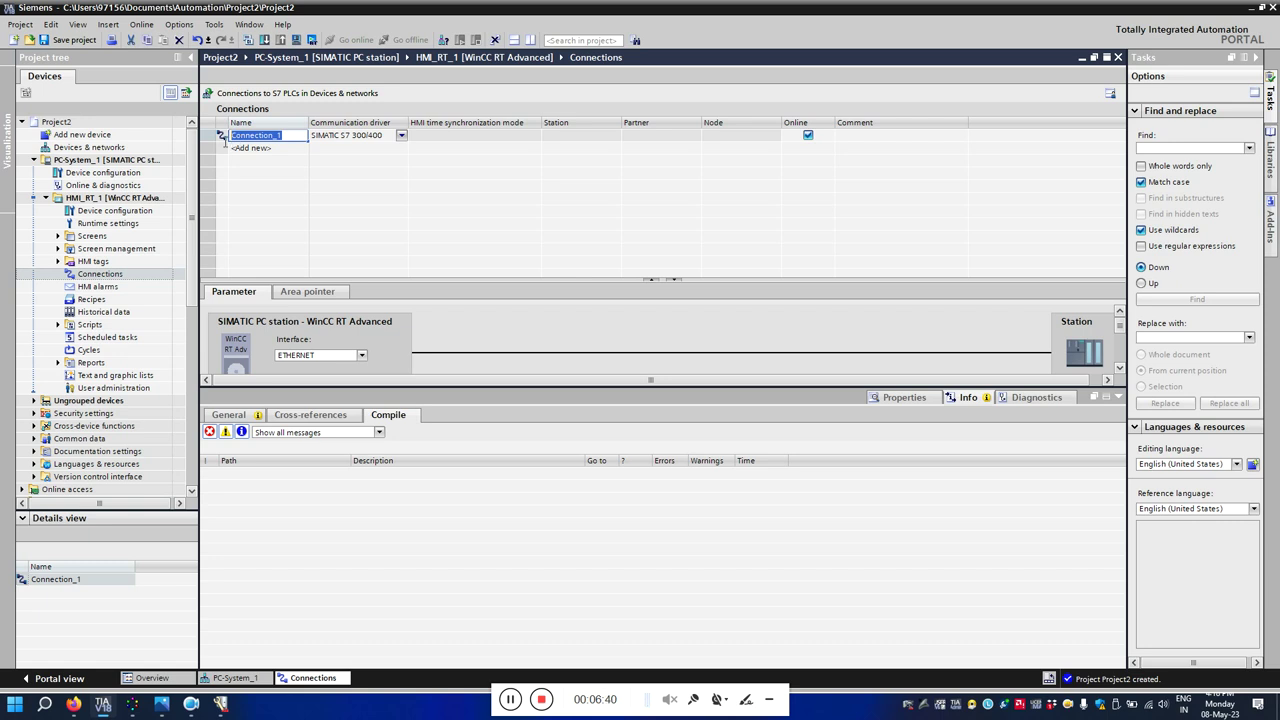
{"action": "type", "text": "opc_t"}
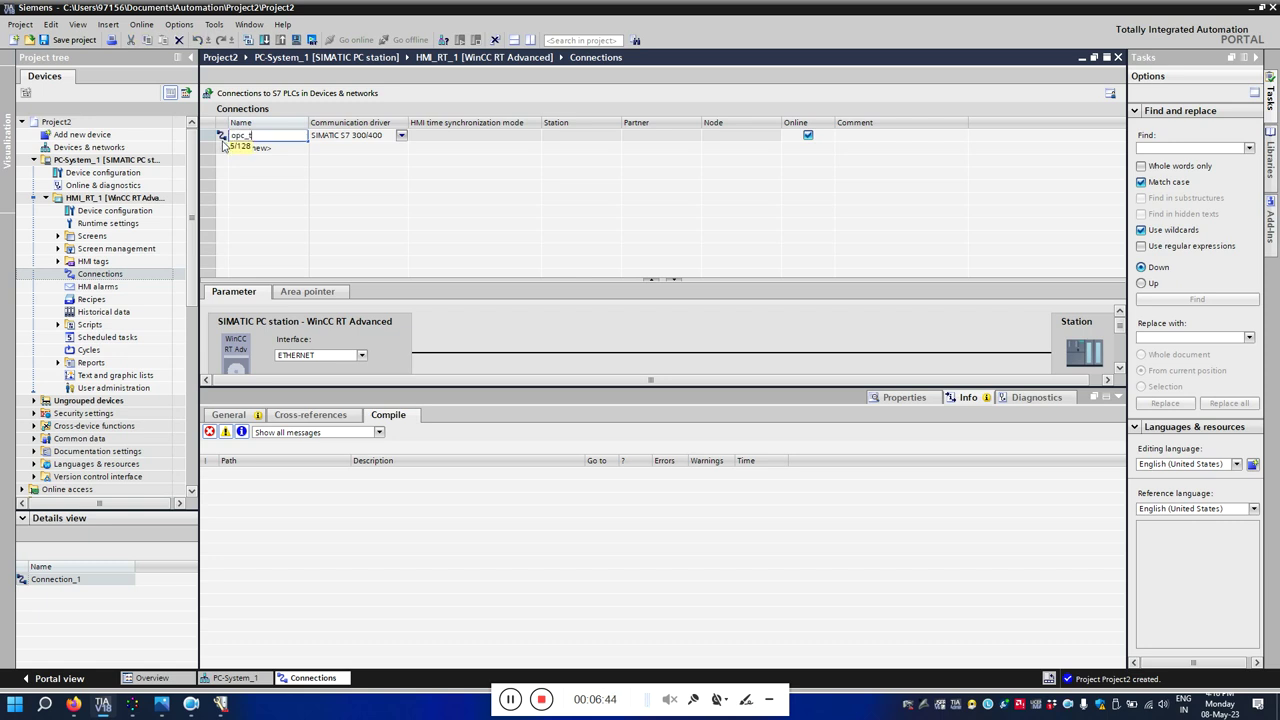
{"action": "type", "text": "est"}
{"action": "key", "text": "Return"}
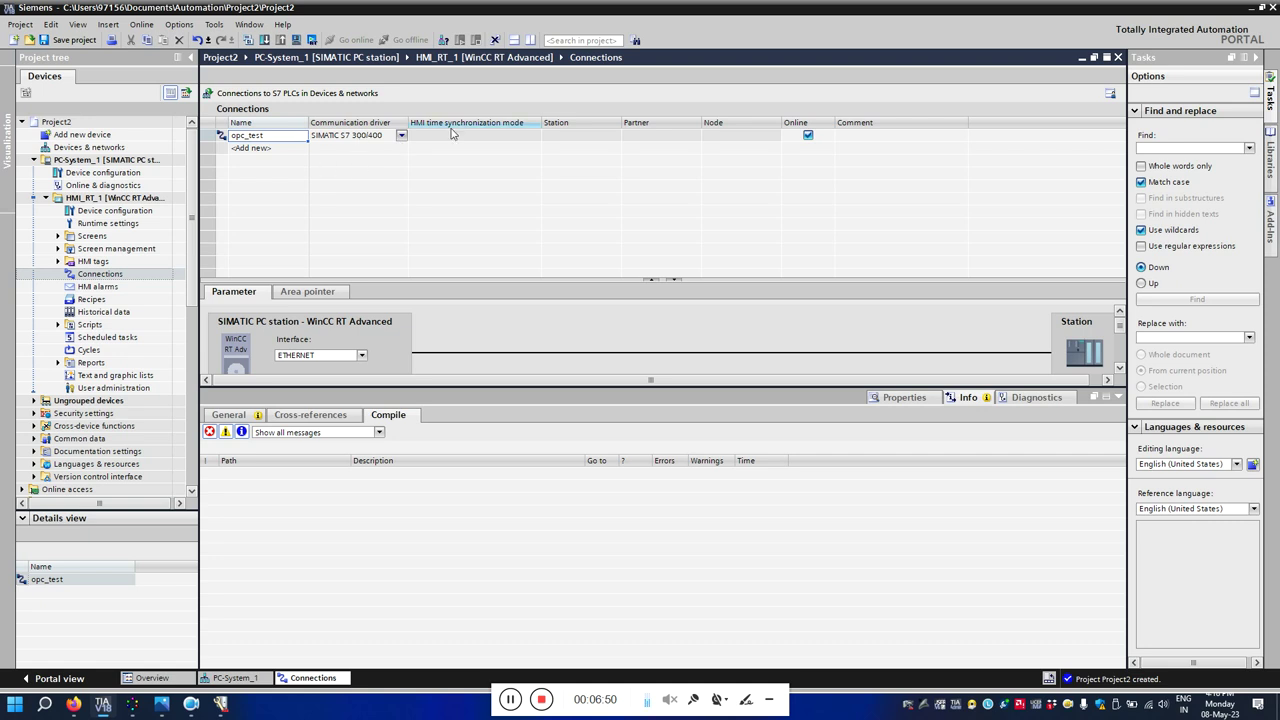
Set the opc_test connection's communication driver to OPC and select the local server ABB.AC800MC_OpcDaServer.
{"action": "left_click", "coordinate": [403, 139]}
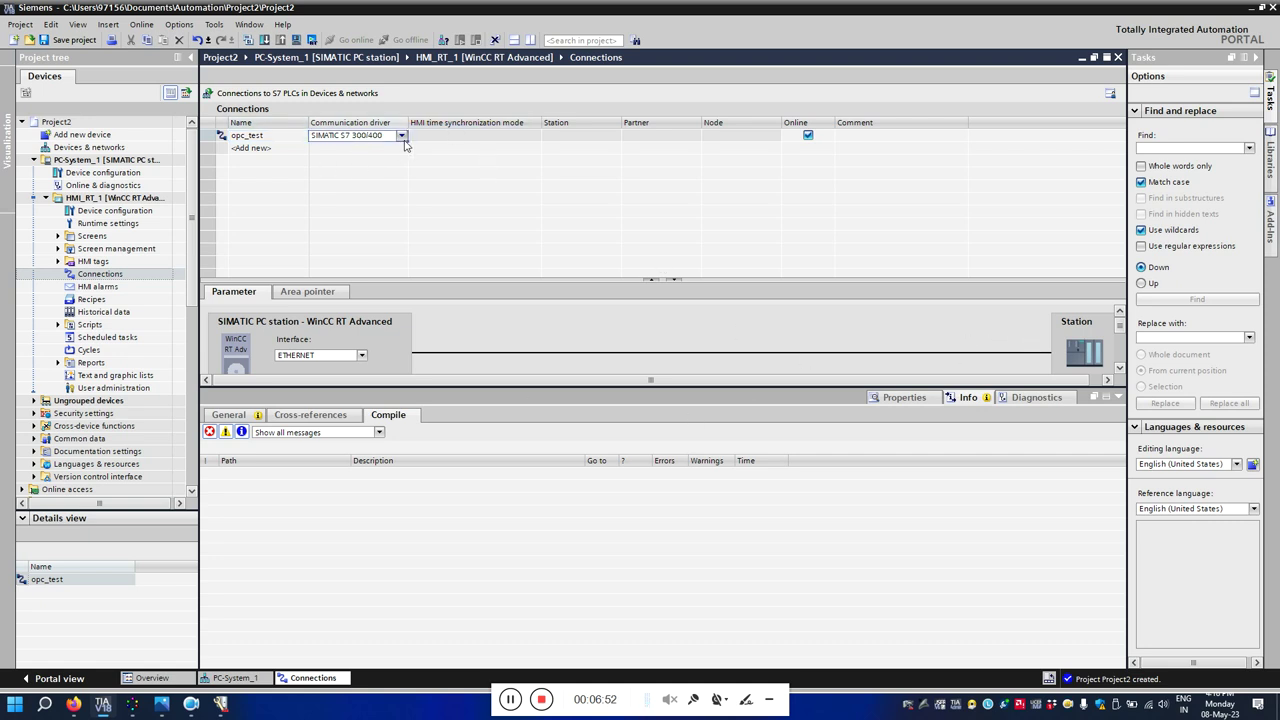
{"action": "left_click", "coordinate": [403, 139]}
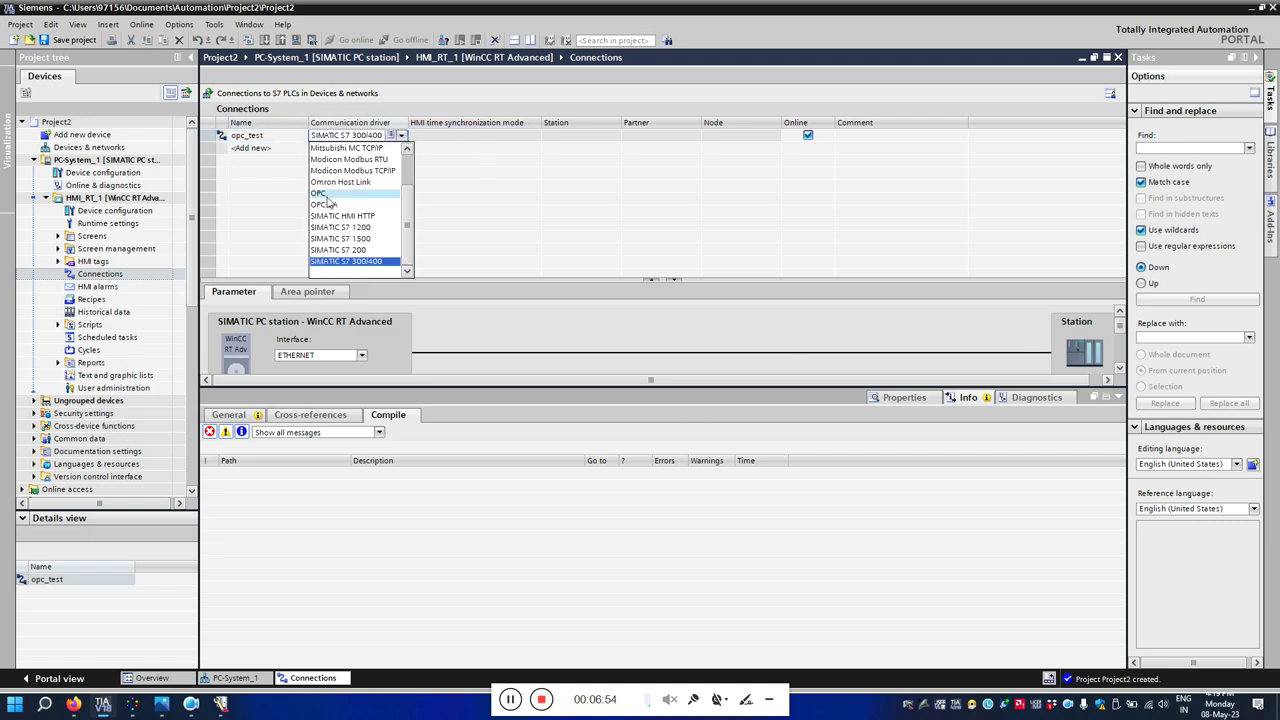
{"action": "left_click", "coordinate": [325, 194]}
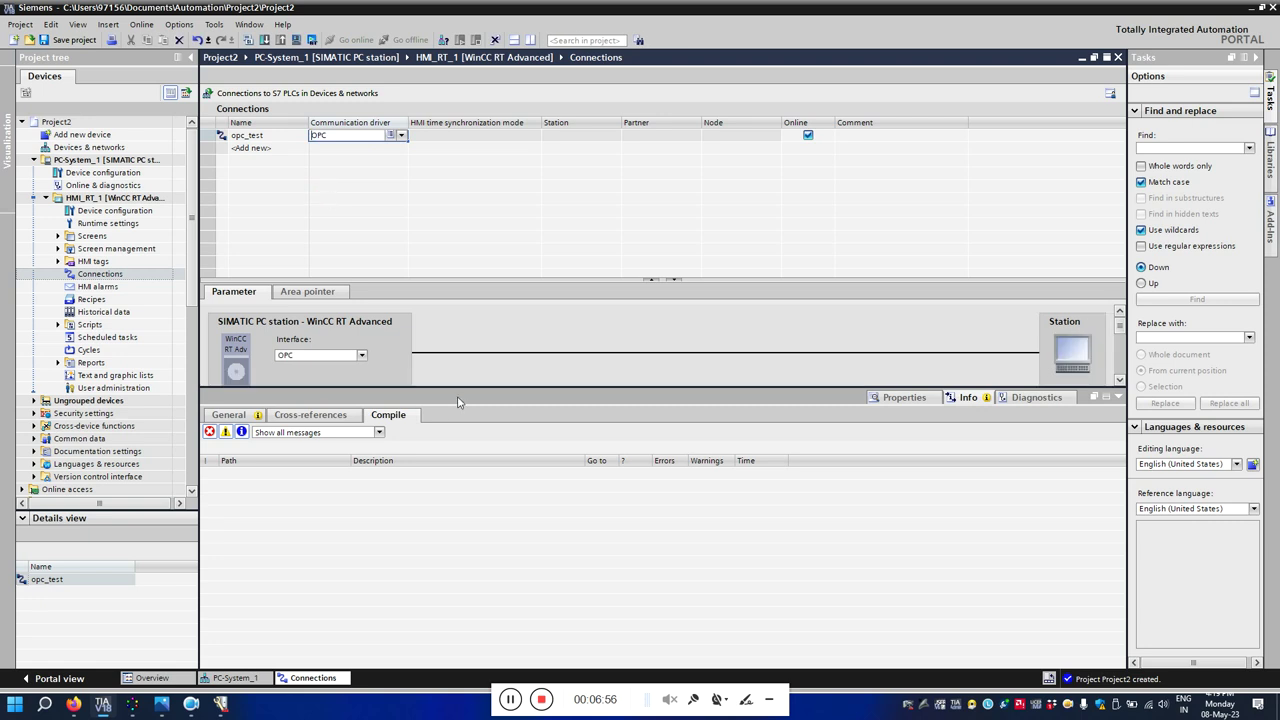
{"action": "left_click", "coordinate": [696, 405]}
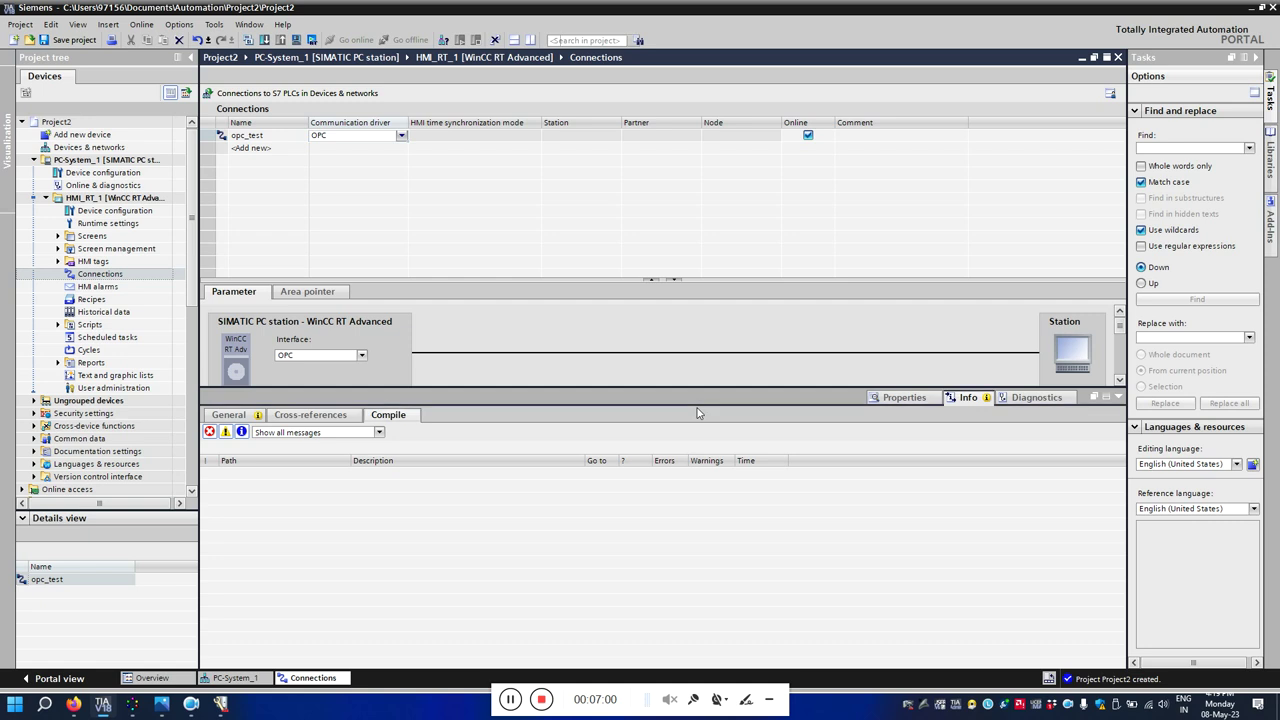
{"action": "left_click_drag", "start_coordinate": [680, 386], "coordinate": [682, 596]}
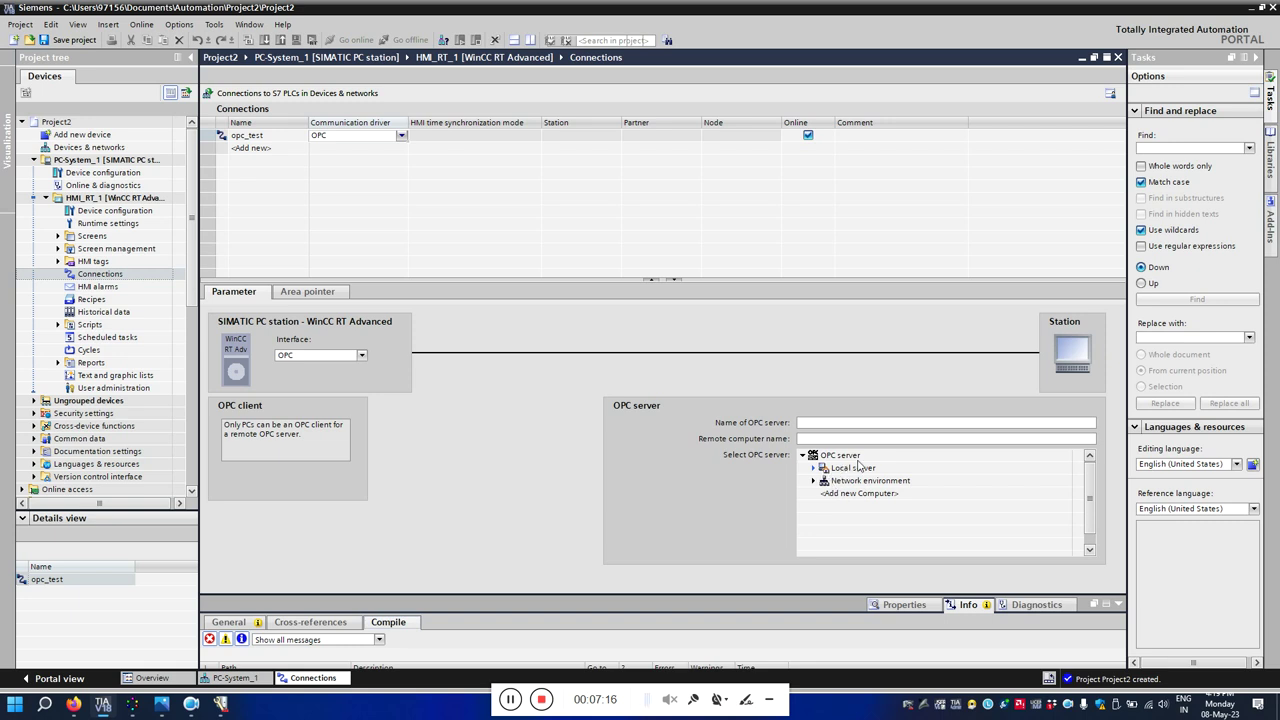
{"action": "double_click", "coordinate": [850, 468]}
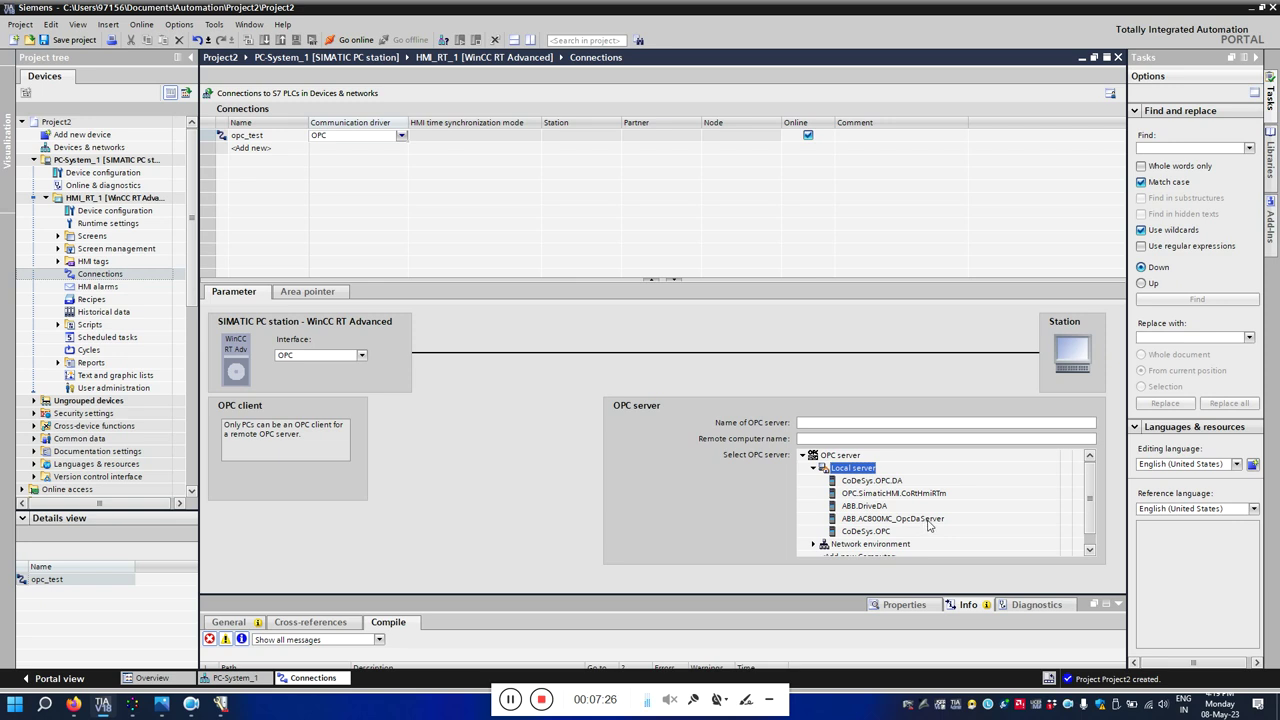
{"action": "left_click", "coordinate": [880, 519]}
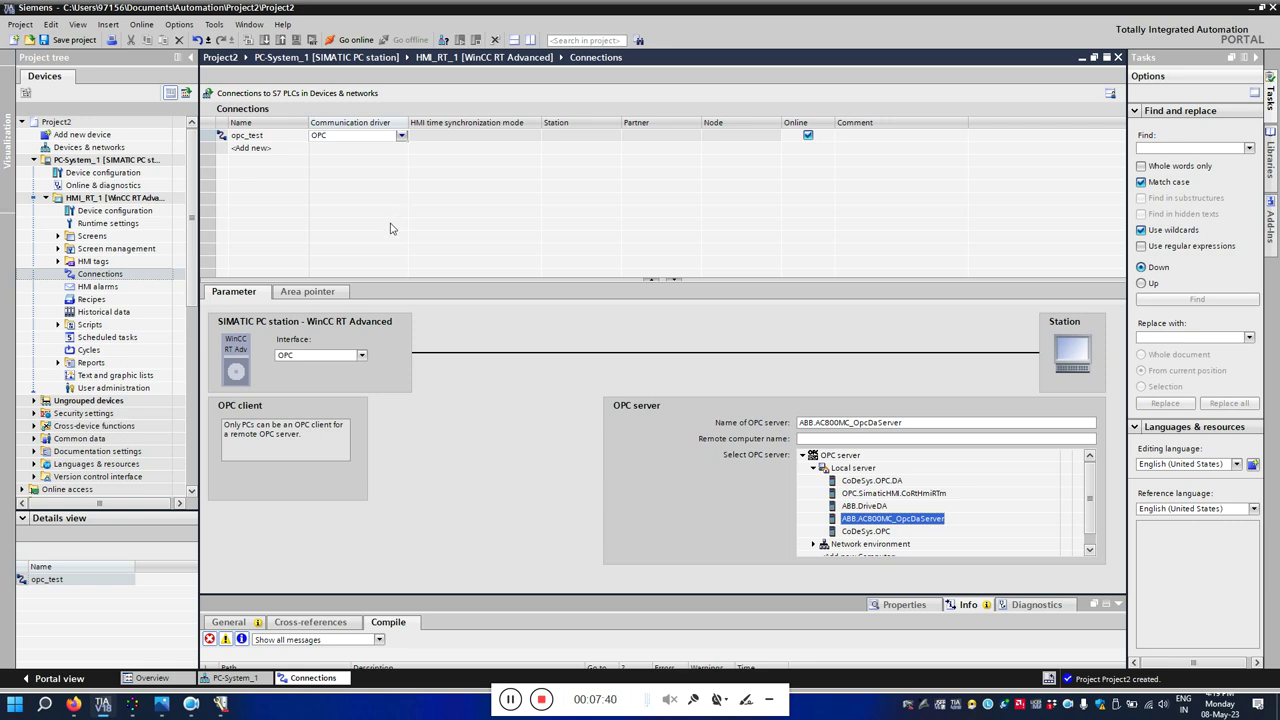
Add an HMI tag named bool1_ to the default tag table of HMI_RT_1.
{"action": "left_click", "coordinate": [58, 262]}
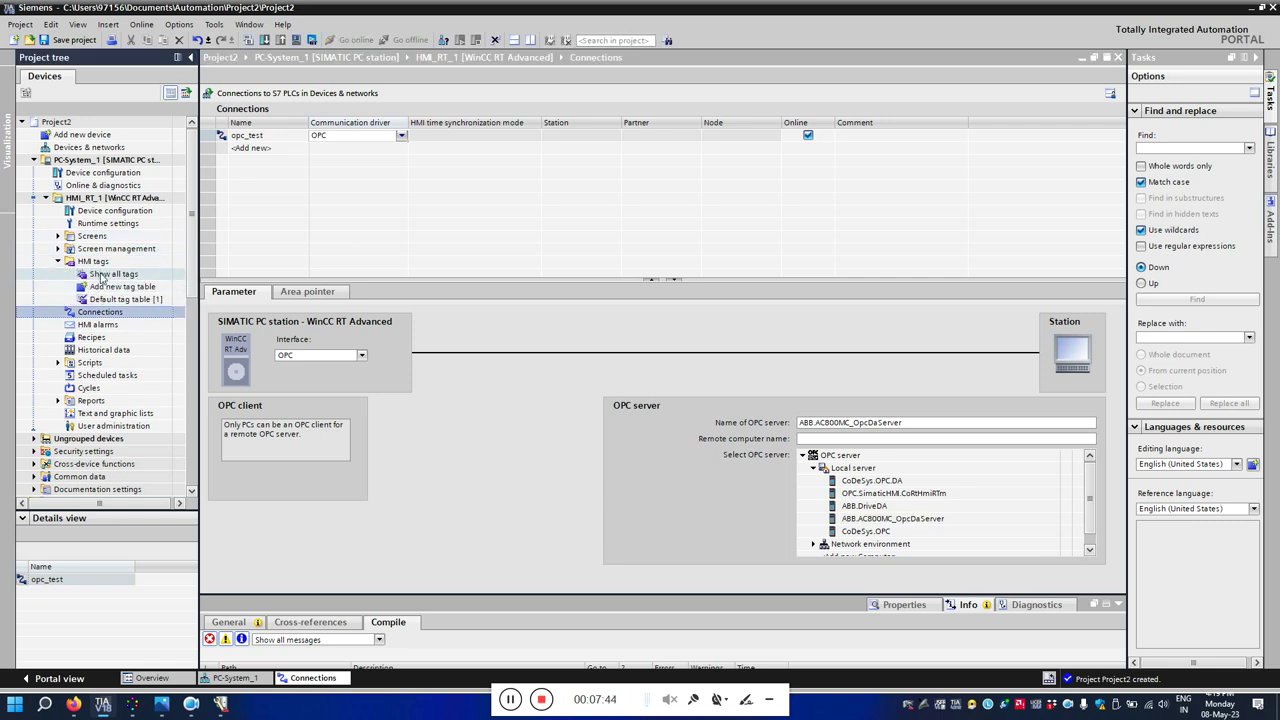
{"action": "double_click", "coordinate": [118, 299]}
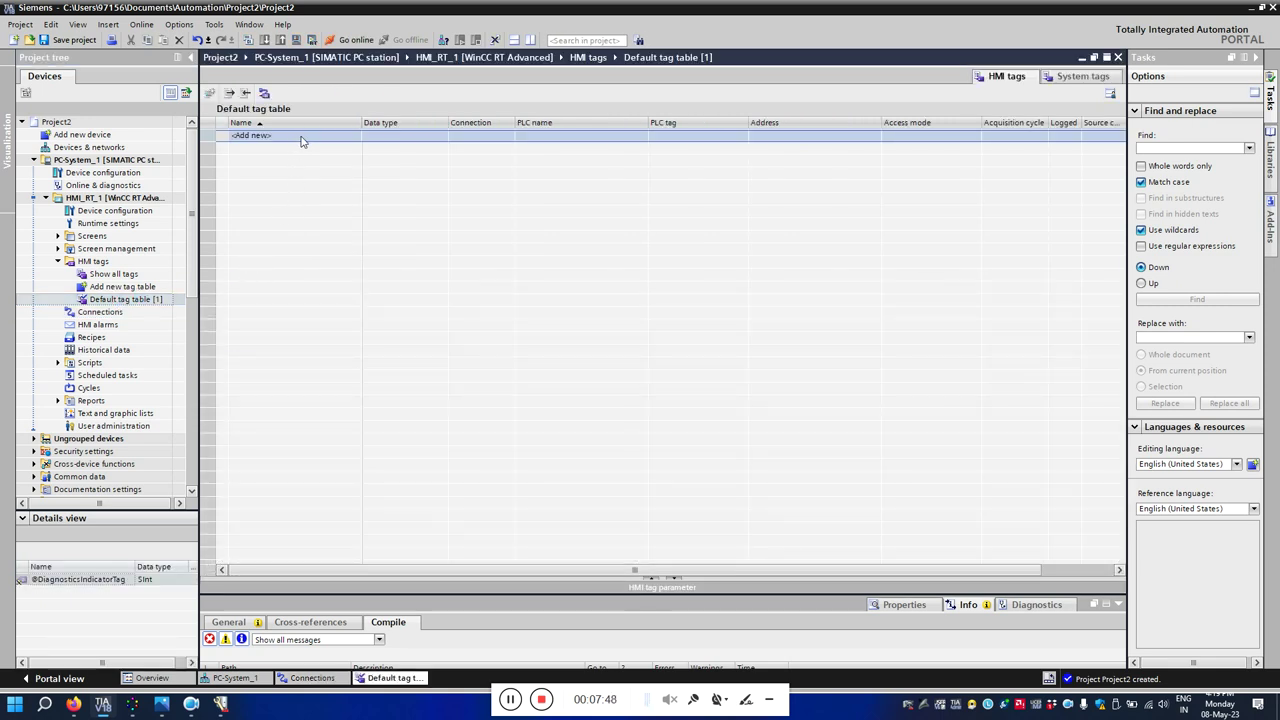
{"action": "left_click", "coordinate": [302, 140]}
{"action": "left_click", "coordinate": [302, 139]}
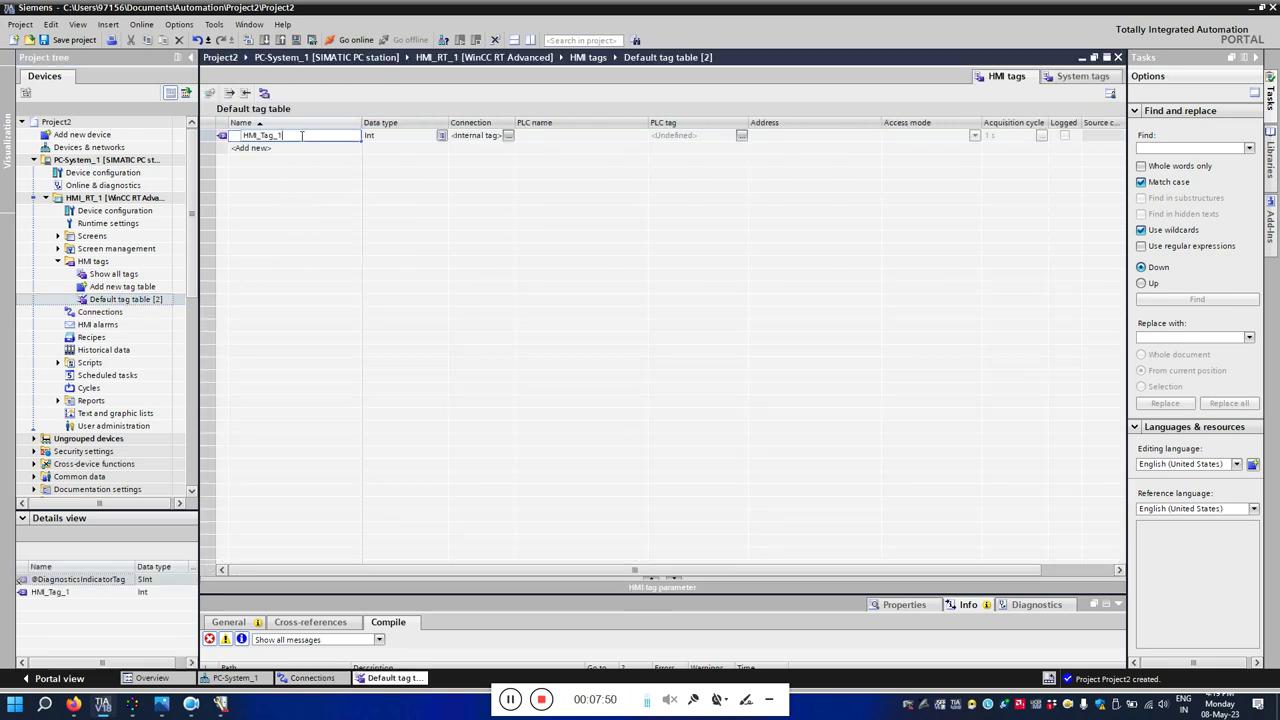
{"action": "double_click", "coordinate": [302, 135]}
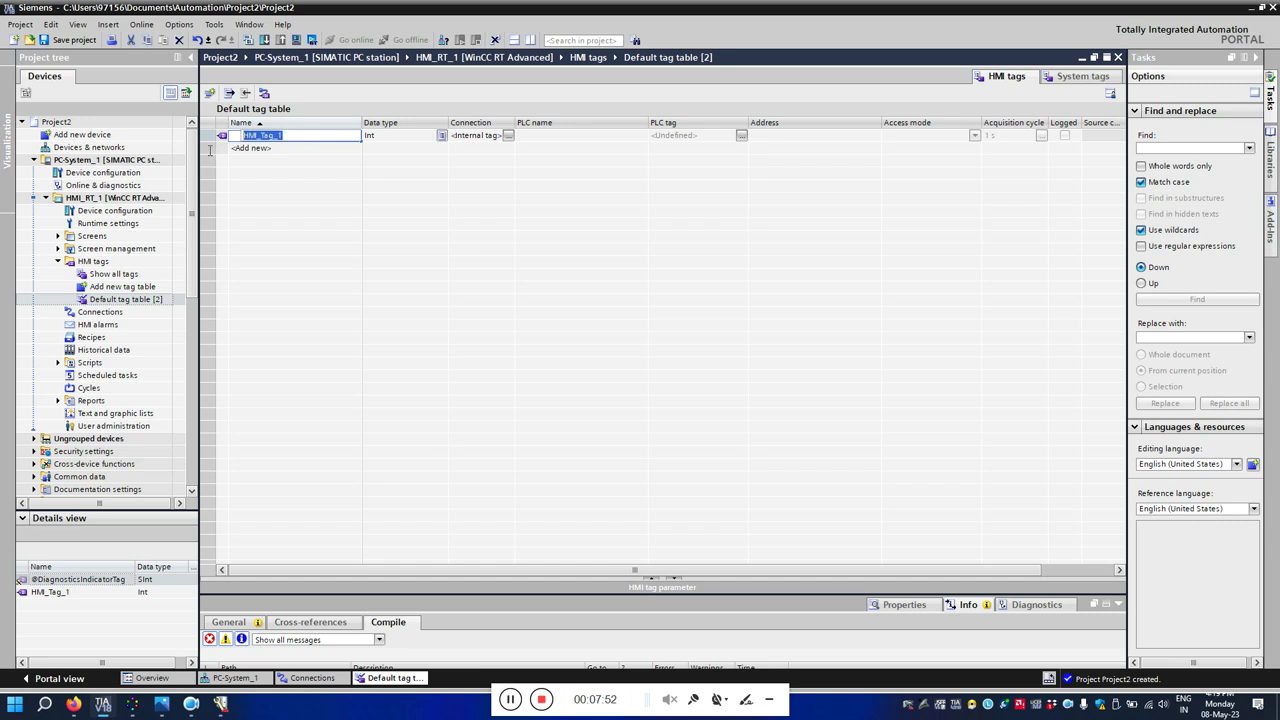
{"action": "type", "text": "bool1_"}
{"action": "left_click", "coordinate": [279, 193]}
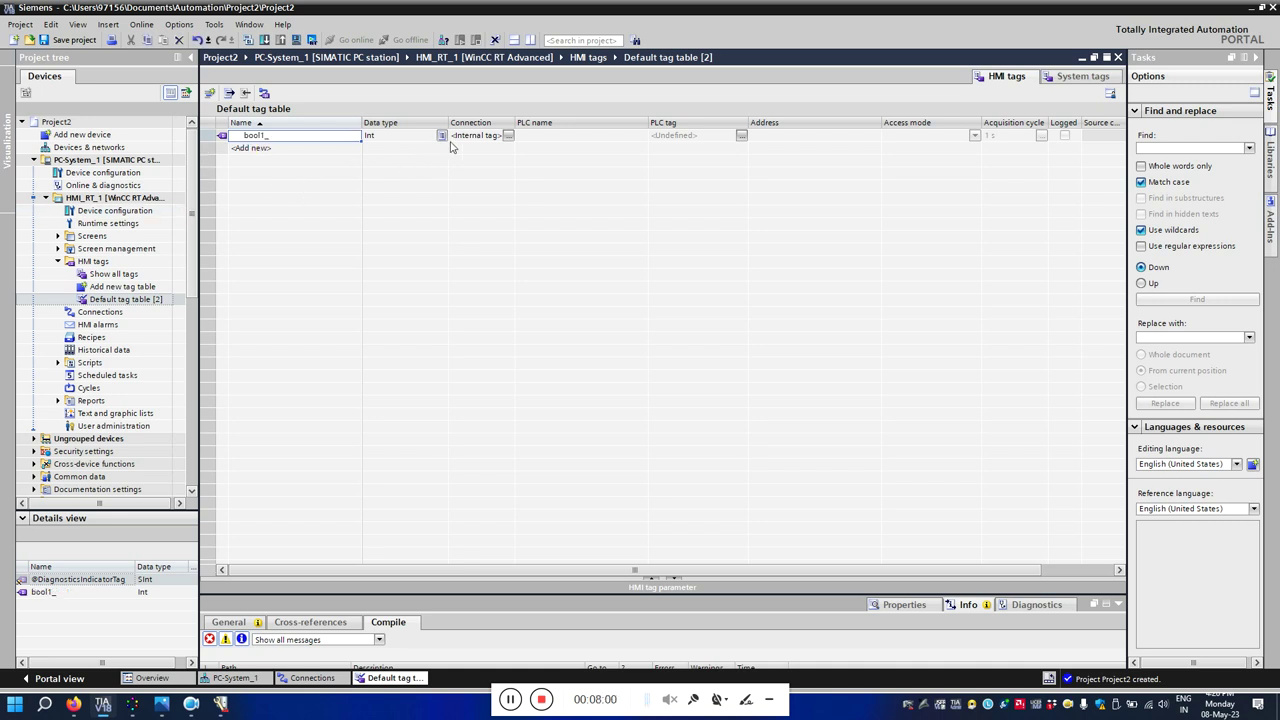
Assign the opc_test connection to the bool1_ tag.
{"action": "left_click", "coordinate": [507, 137]}
{"action": "left_click", "coordinate": [507, 137]}
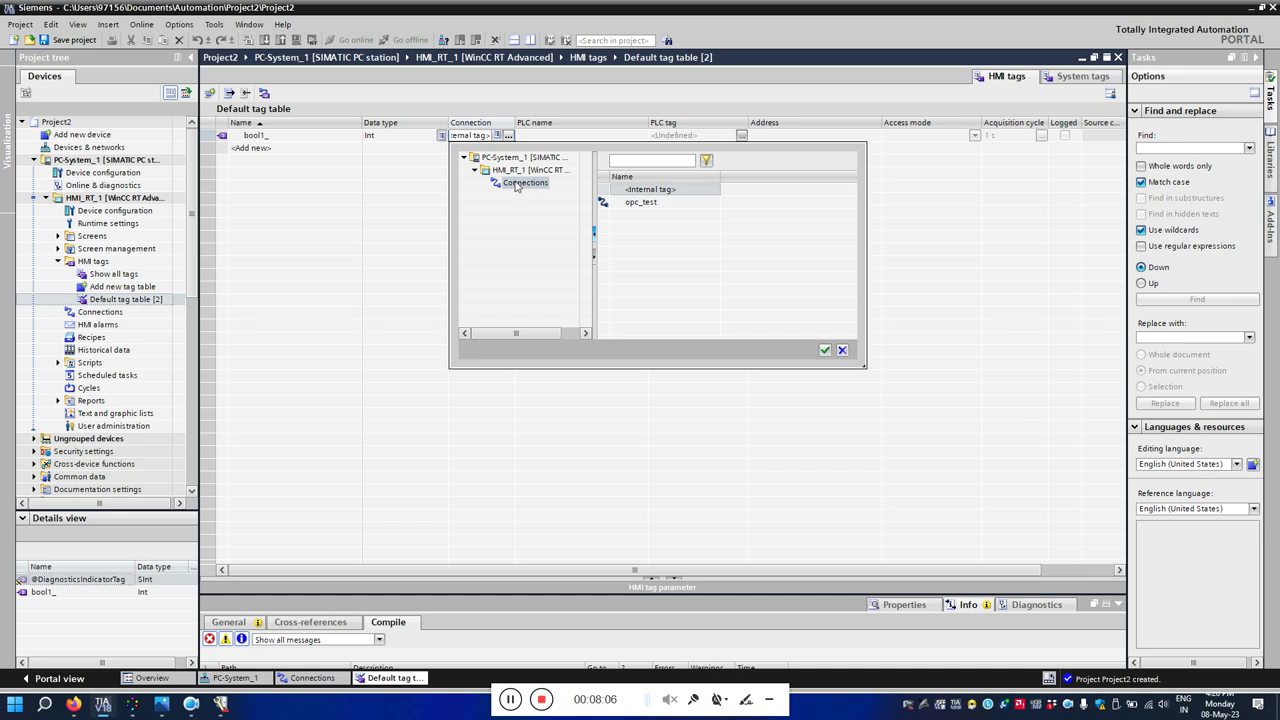
{"action": "left_click", "coordinate": [649, 206]}
{"action": "double_click", "coordinate": [649, 206]}
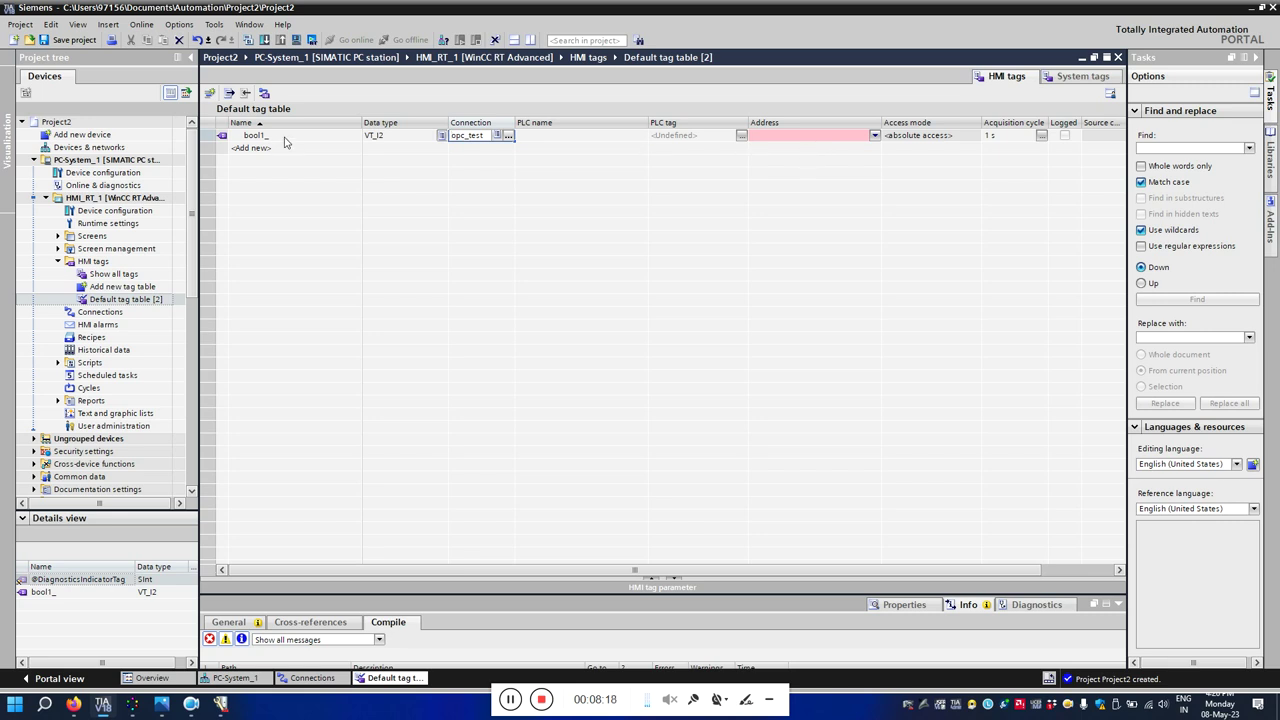
Browse the OPC server's address tree down to Program2 in Application_1 for the bool1_ tag.
{"action": "left_click", "coordinate": [875, 137]}
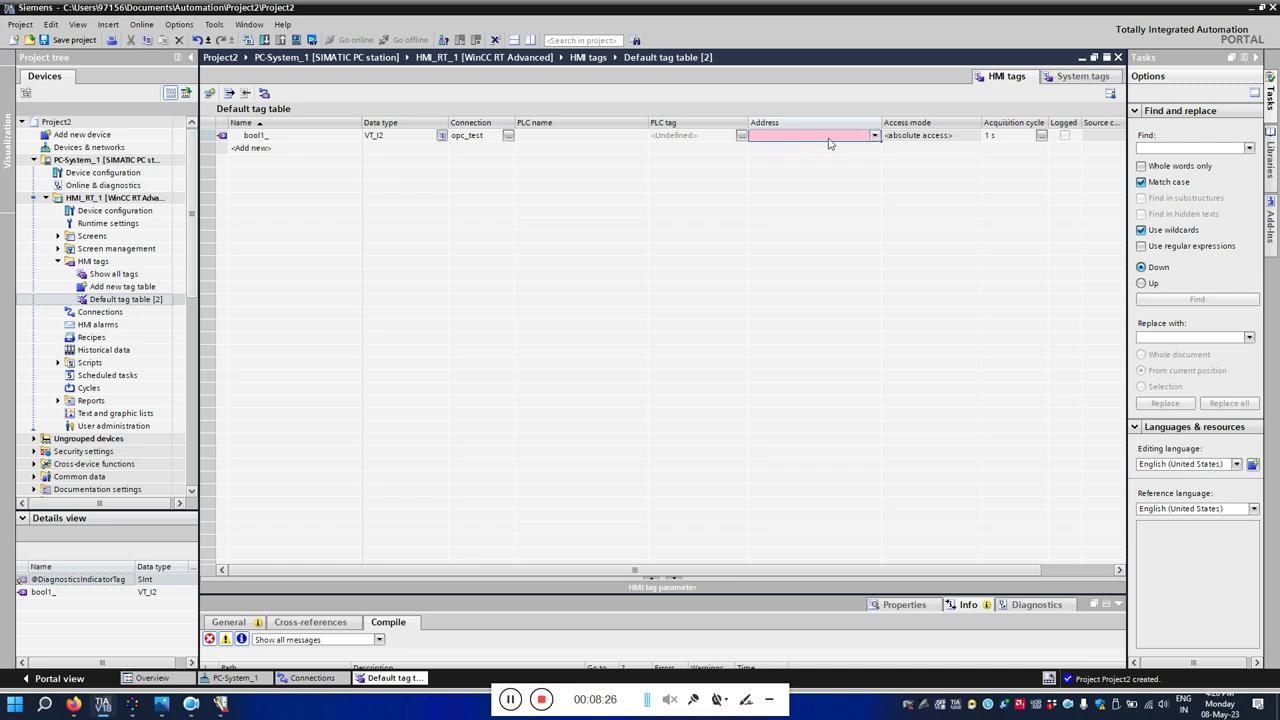
{"action": "left_click", "coordinate": [875, 135]}
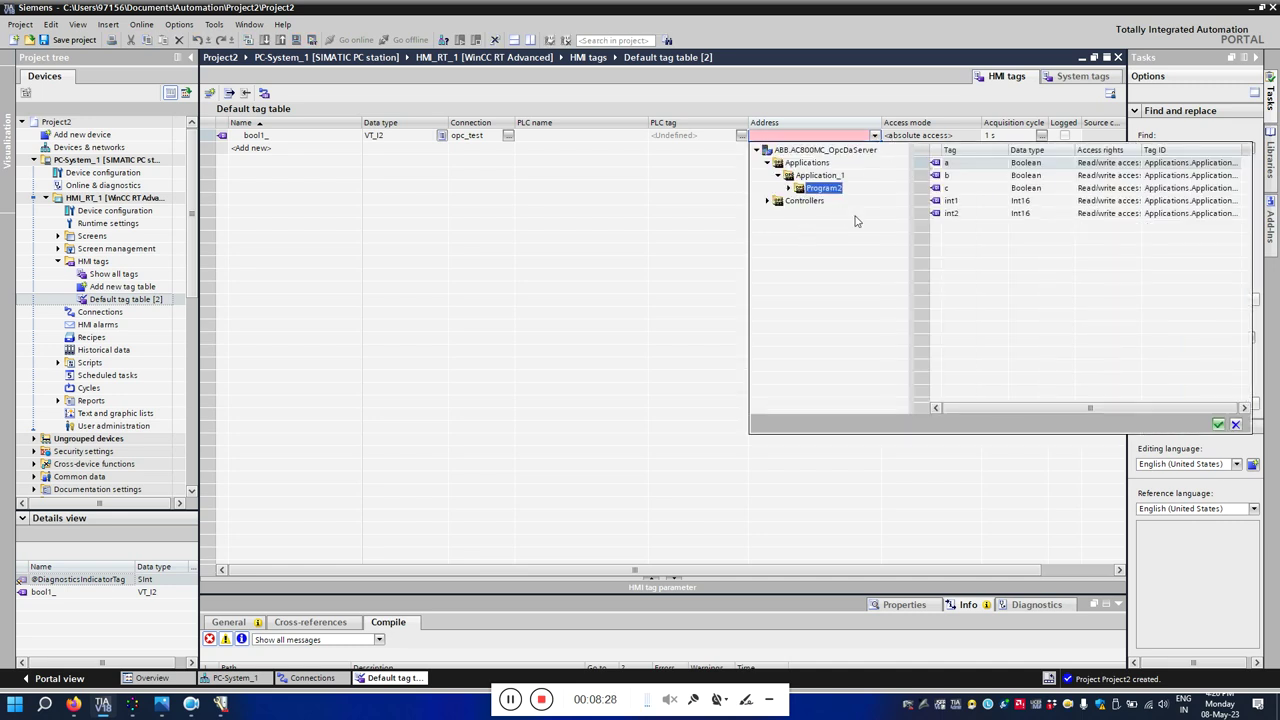
{"action": "left_click", "coordinate": [828, 151]}
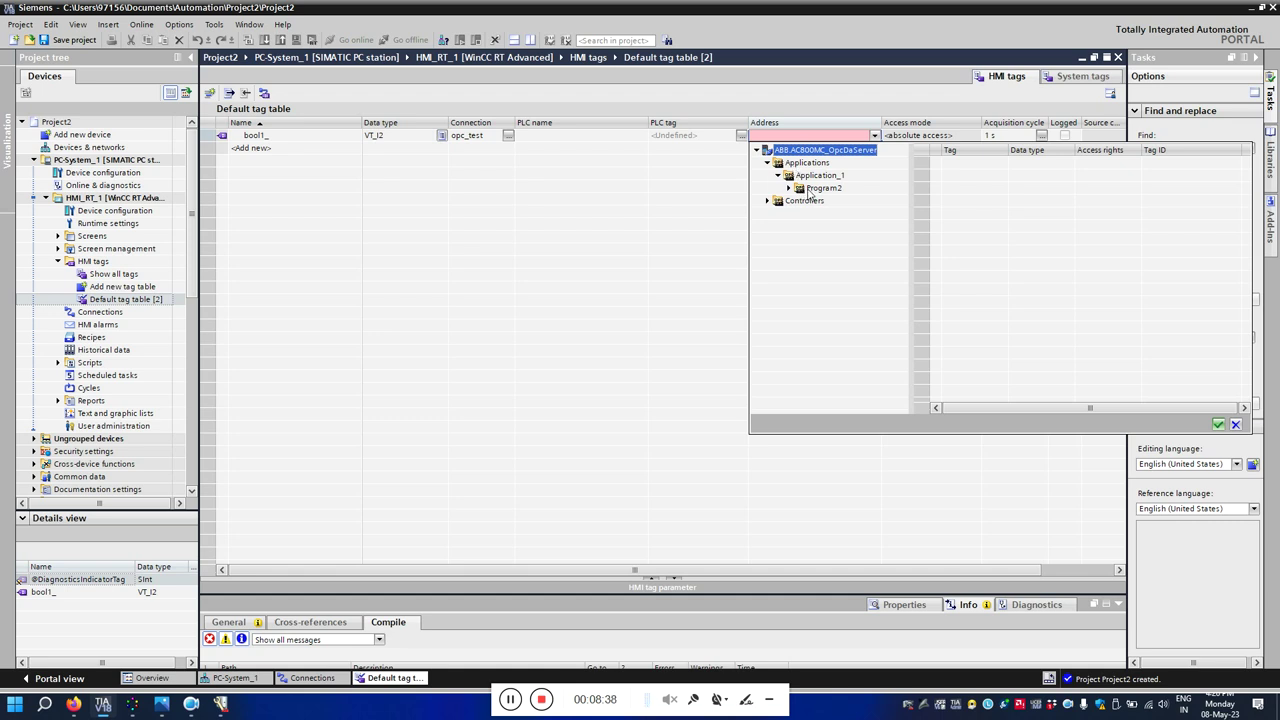
{"action": "left_click", "coordinate": [824, 189]}
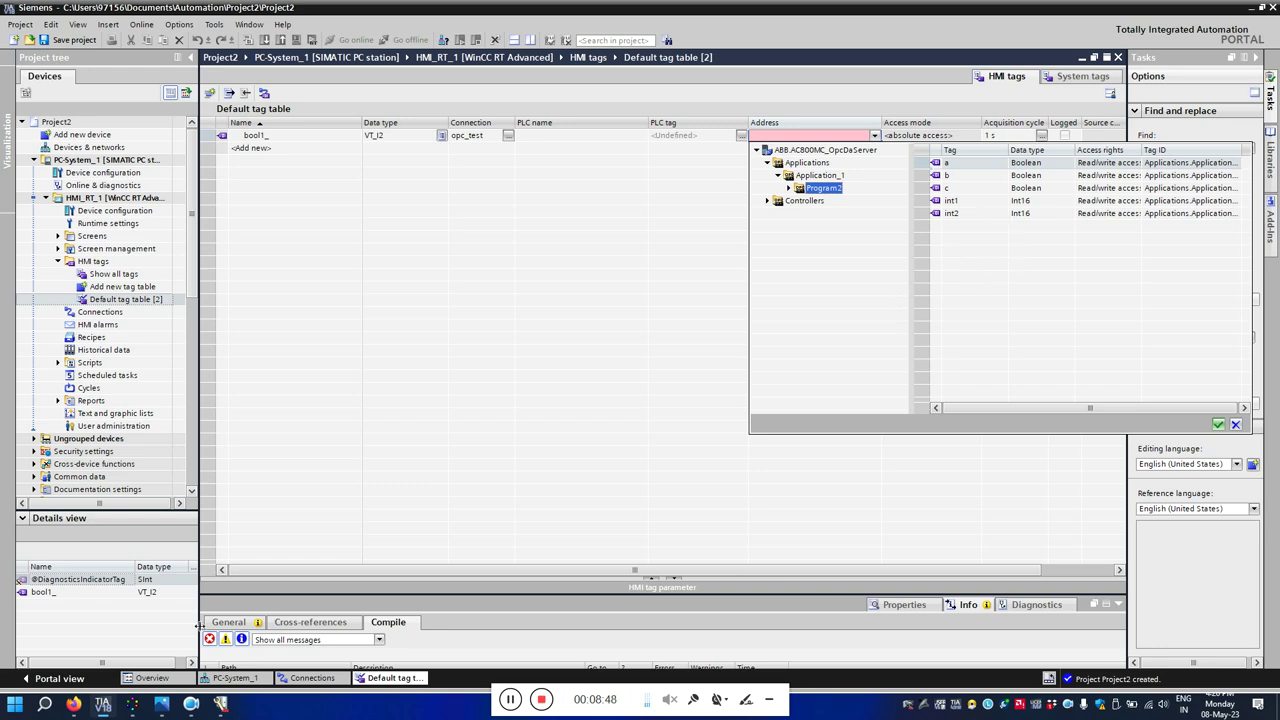
Switch to Compact Control Builder AC 800M and open Program2 to check its variables.
{"action": "left_click", "coordinate": [216, 707]}
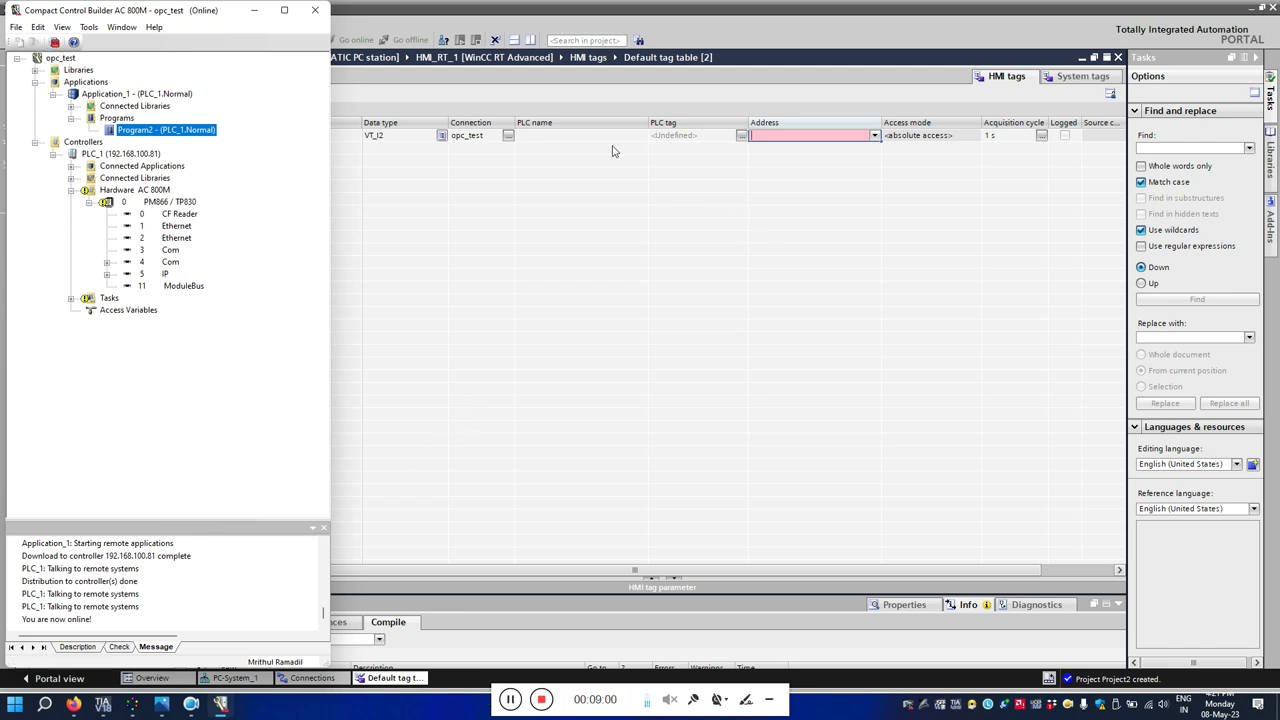
{"action": "left_click", "coordinate": [258, 11]}
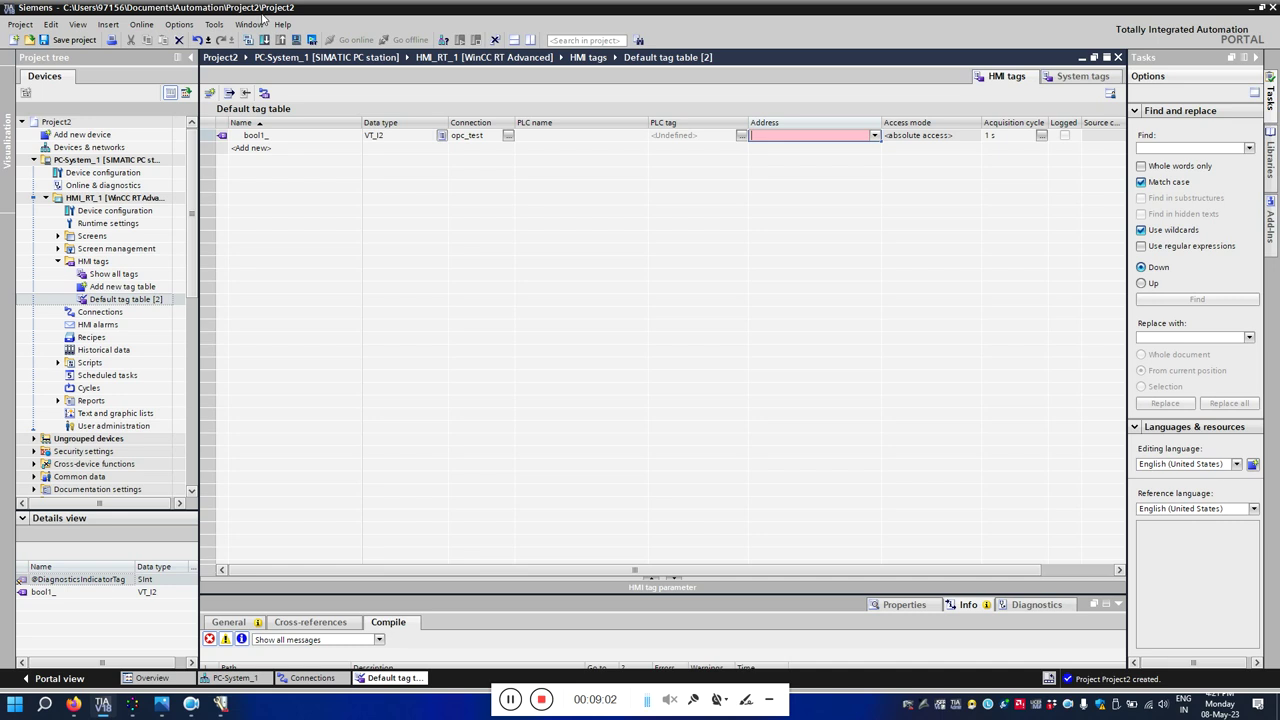
{"action": "left_click", "coordinate": [875, 136]}
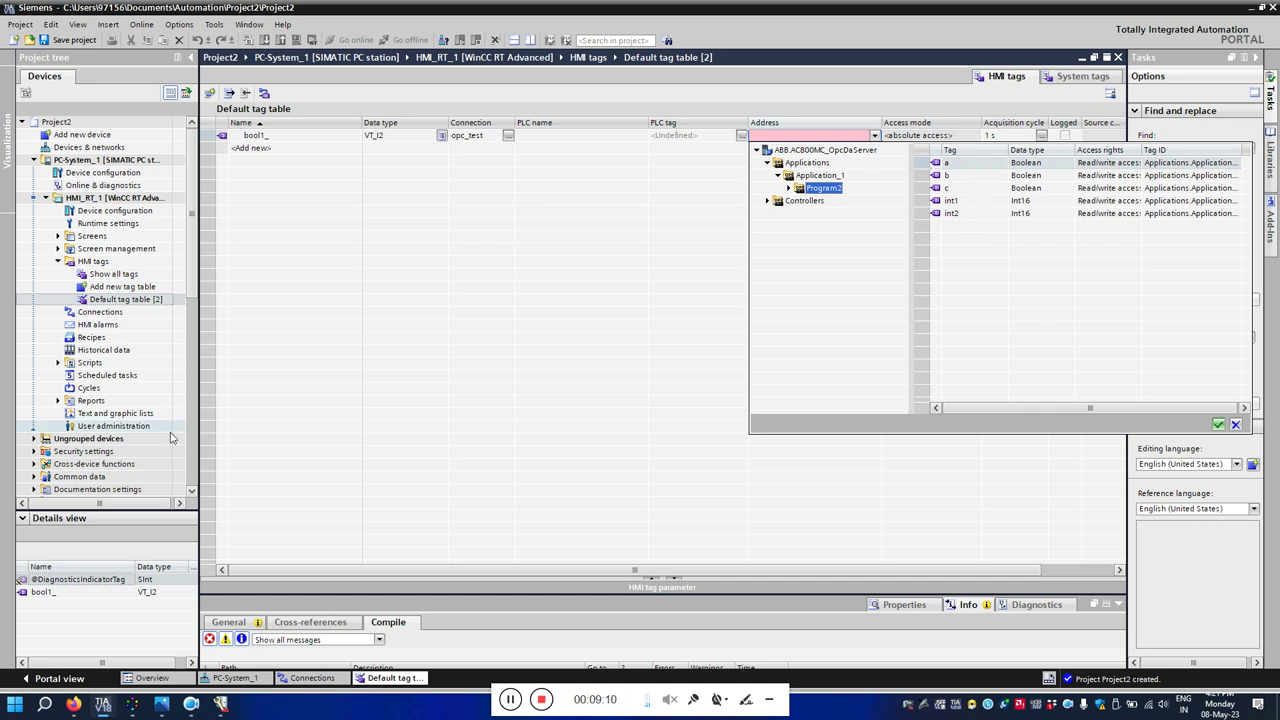
{"action": "left_click", "coordinate": [218, 702]}
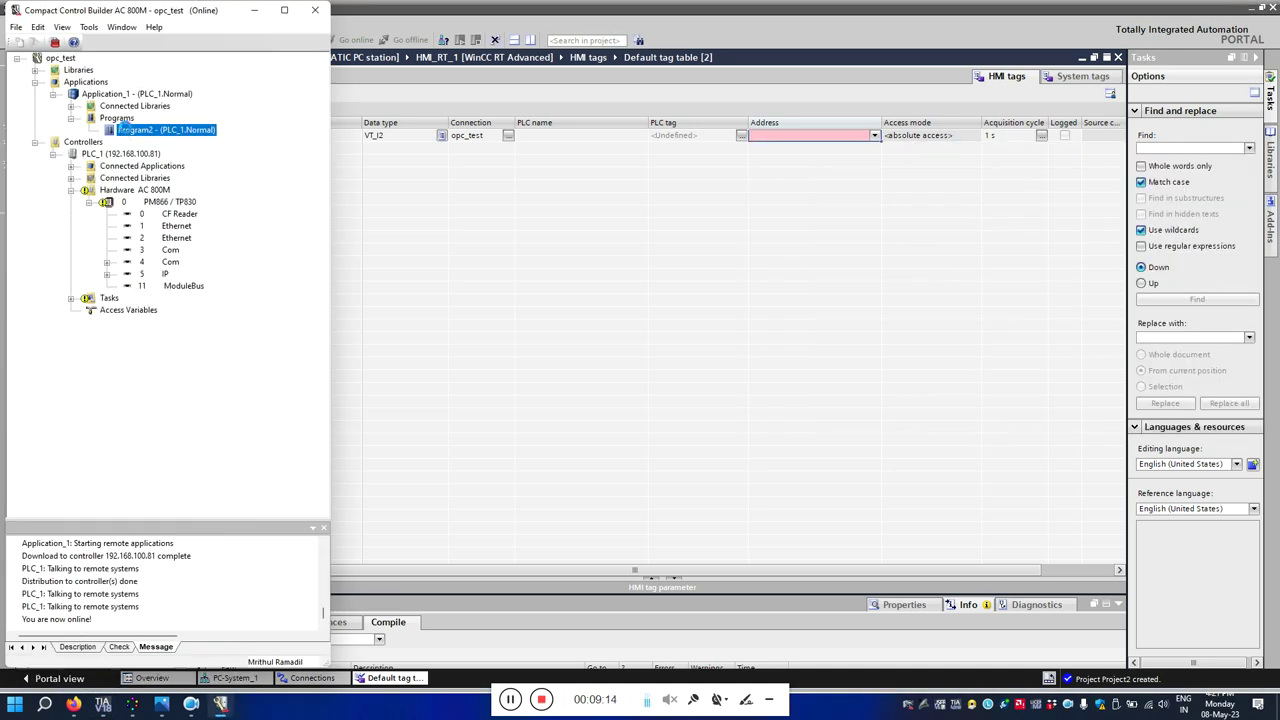
{"action": "double_click", "coordinate": [125, 130]}
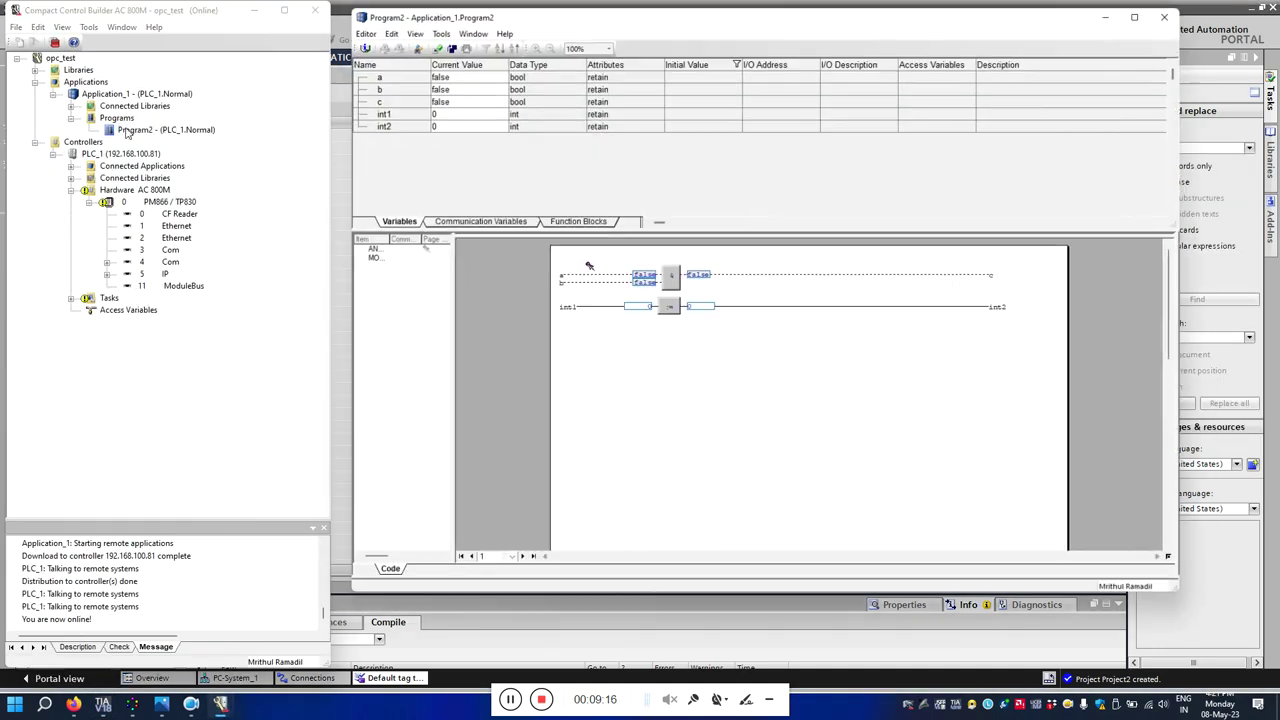
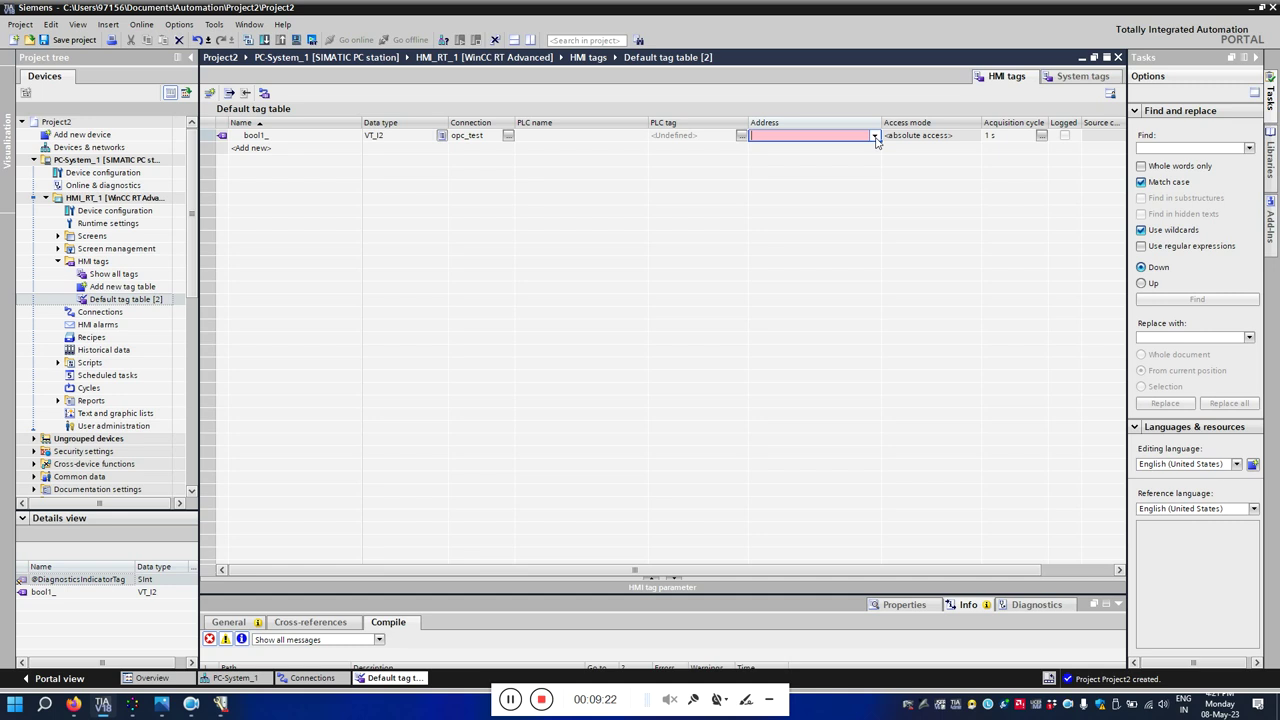
Back in TIA Portal, set the bool1_ tag's address to variable a of Application_1.Program2.
{"action": "left_click", "coordinate": [875, 137]}
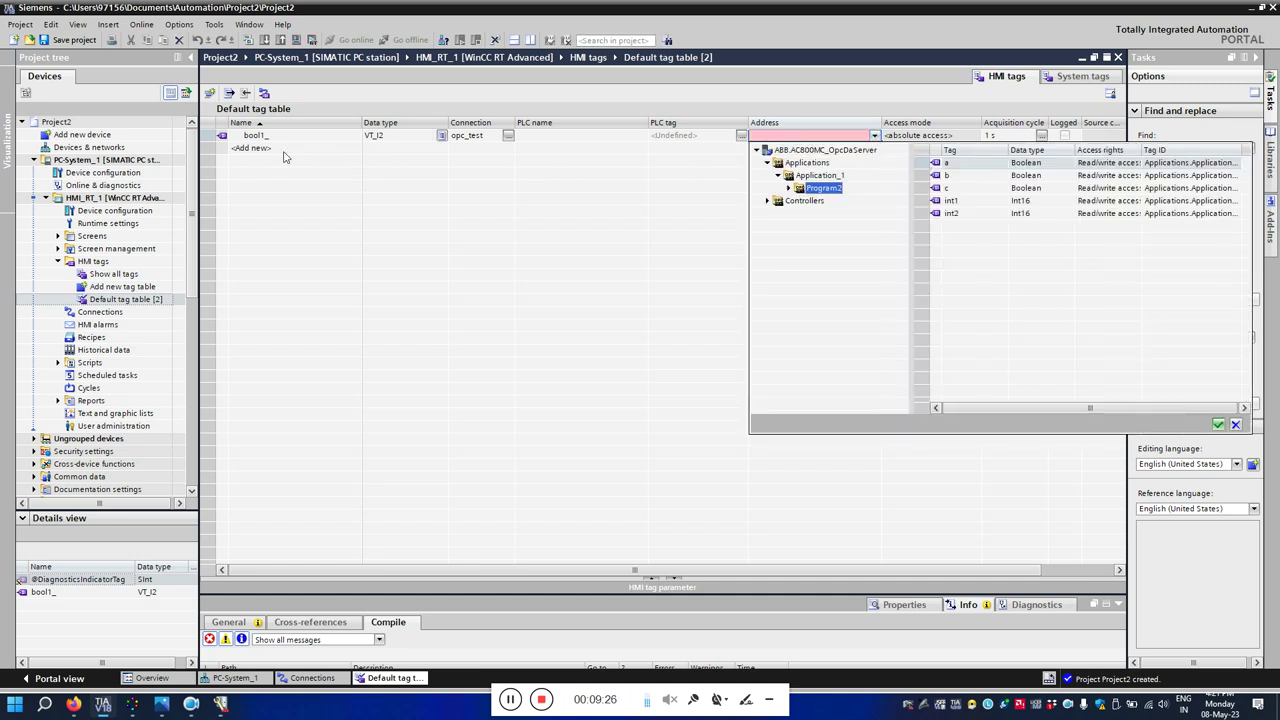
{"action": "double_click", "coordinate": [951, 165]}
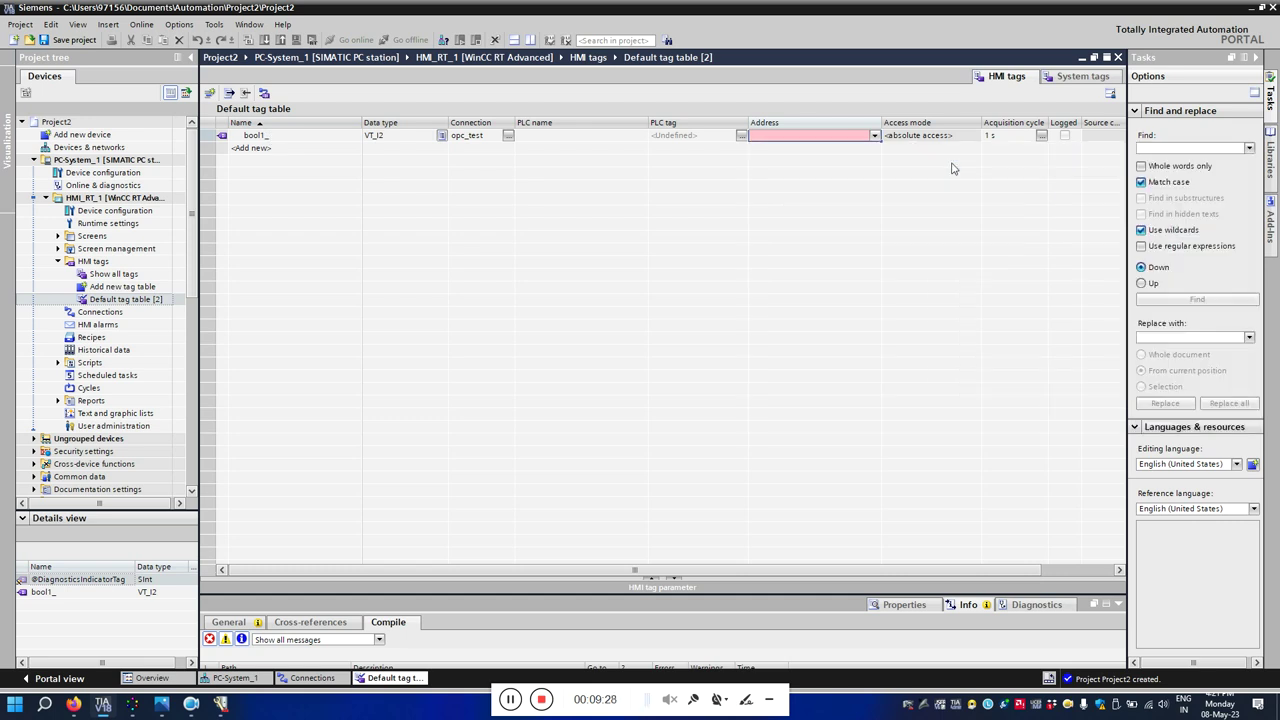
Add an HMI tag named bool2_ to the default tag table and set its address to Program2's variable b.
{"action": "left_click", "coordinate": [287, 147]}
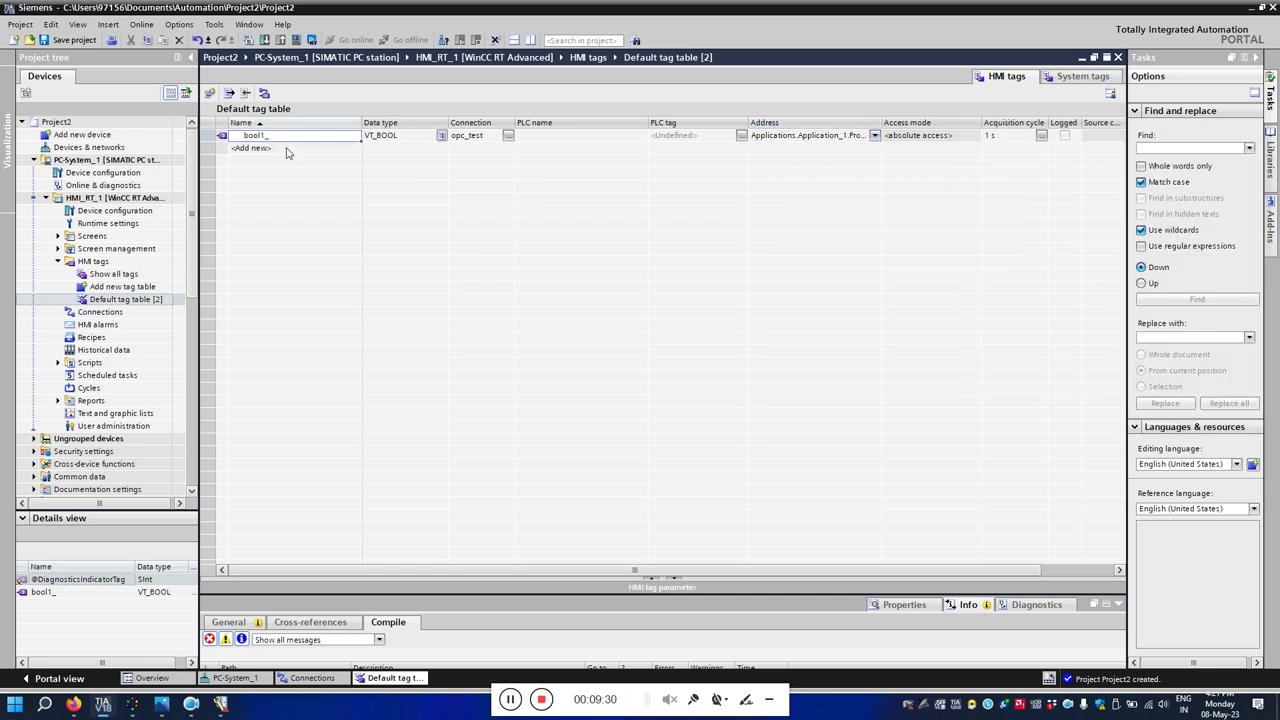
{"action": "left_click", "coordinate": [287, 147]}
{"action": "left_click", "coordinate": [287, 147]}
{"action": "key", "text": "BackSpace"}
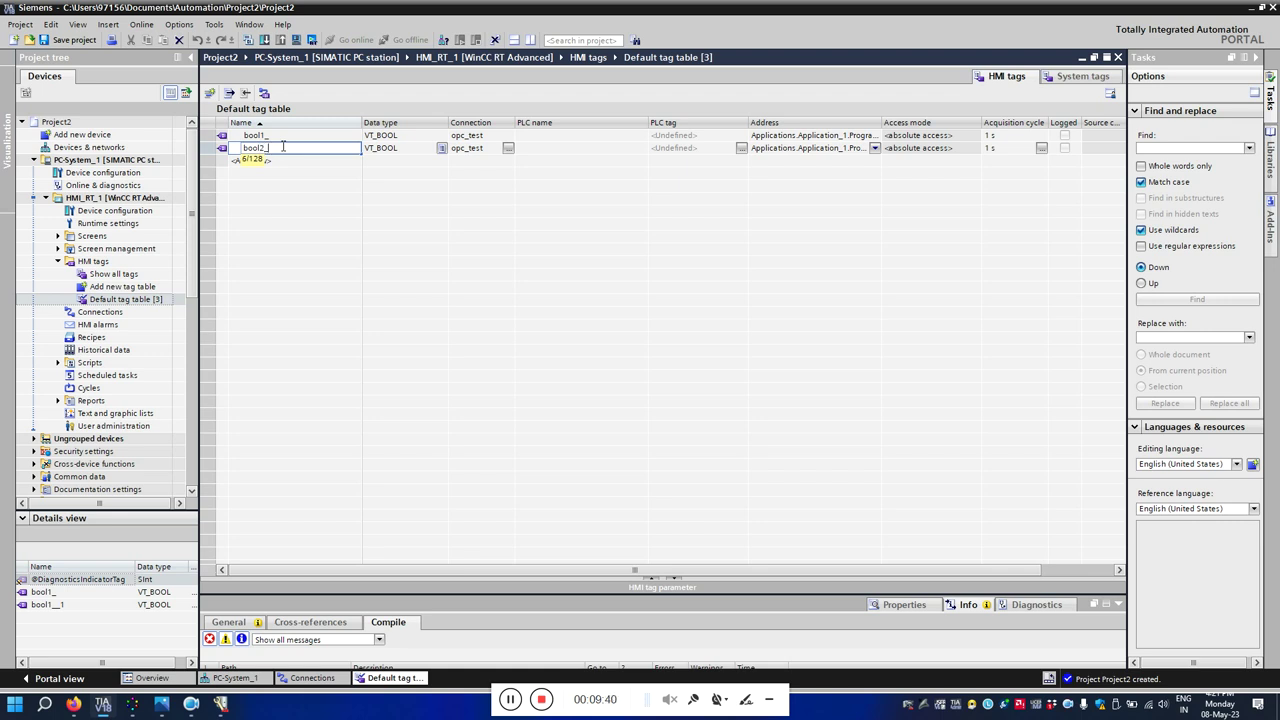
{"action": "key", "text": "Return"}
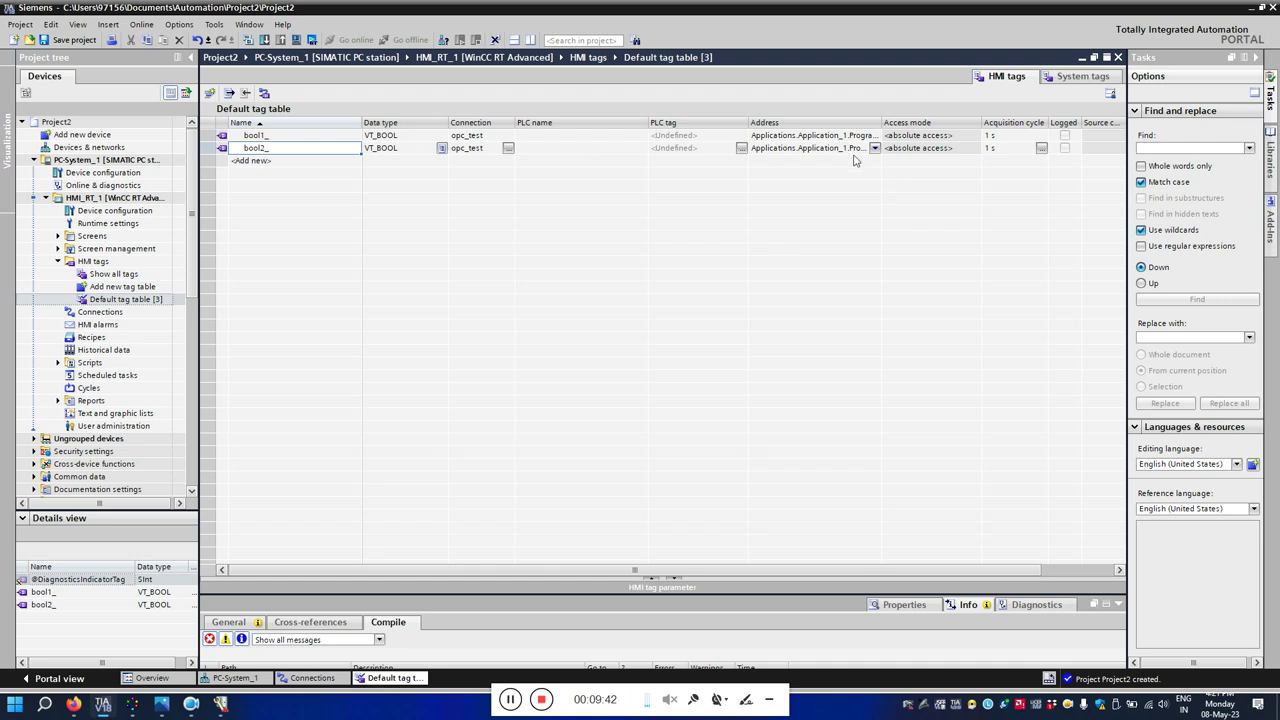
{"action": "left_click", "coordinate": [875, 150]}
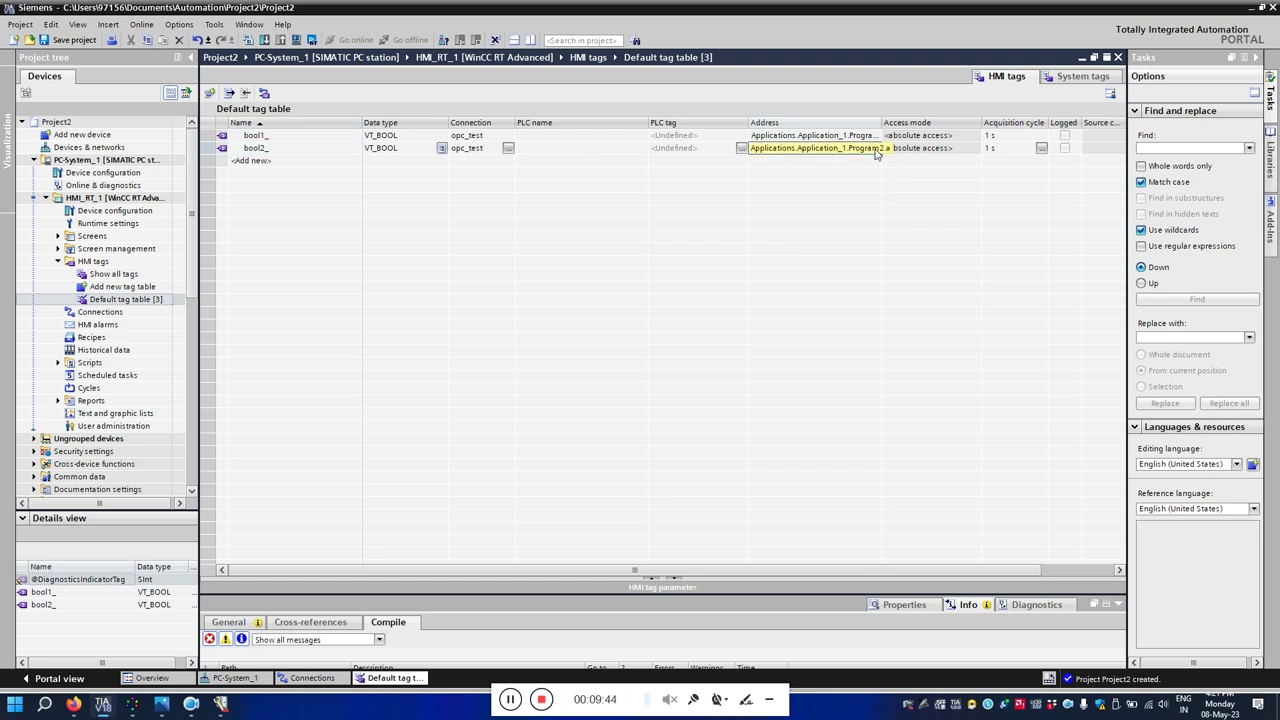
{"action": "left_click", "coordinate": [875, 150]}
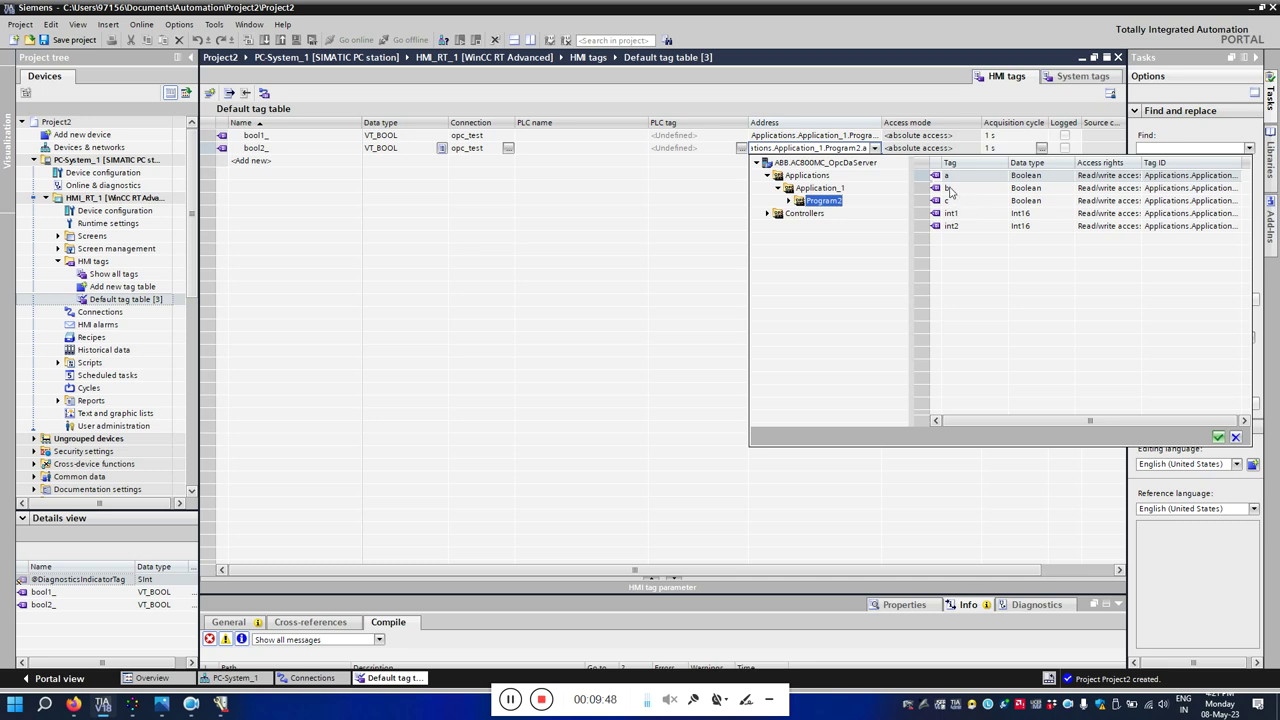
{"action": "double_click", "coordinate": [950, 189]}
Add an HMI tag named Analog1 to the default tag table and set its address to Program2's variable int1.
{"action": "left_click", "coordinate": [262, 162]}
{"action": "left_click", "coordinate": [262, 162]}
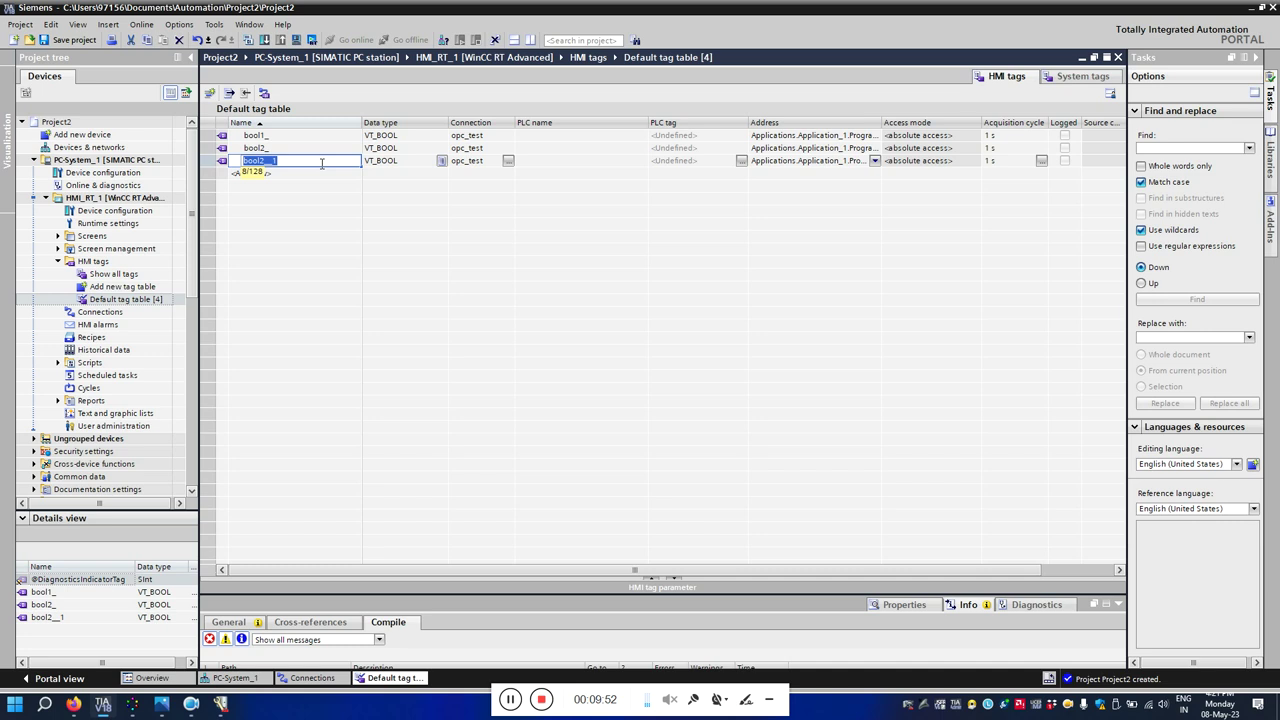
{"action": "type", "text": "Analog1"}
{"action": "left_click", "coordinate": [420, 240]}
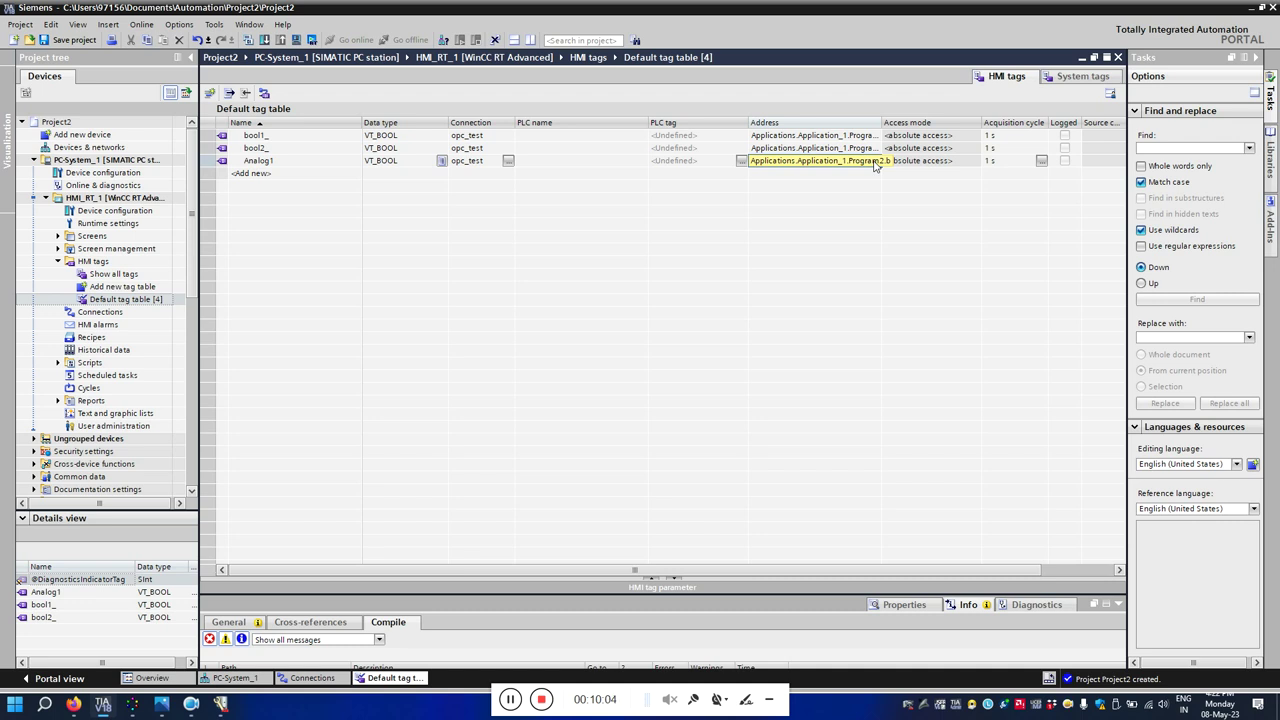
{"action": "left_click", "coordinate": [874, 163]}
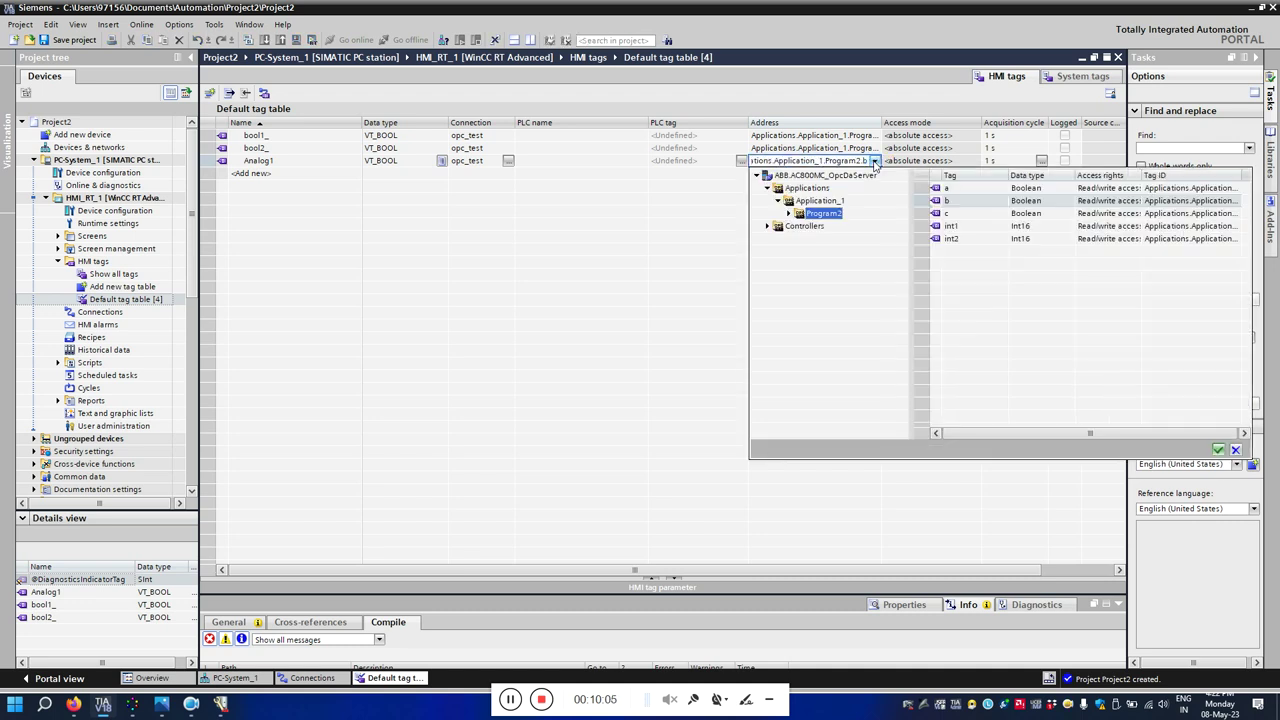
{"action": "double_click", "coordinate": [952, 228]}
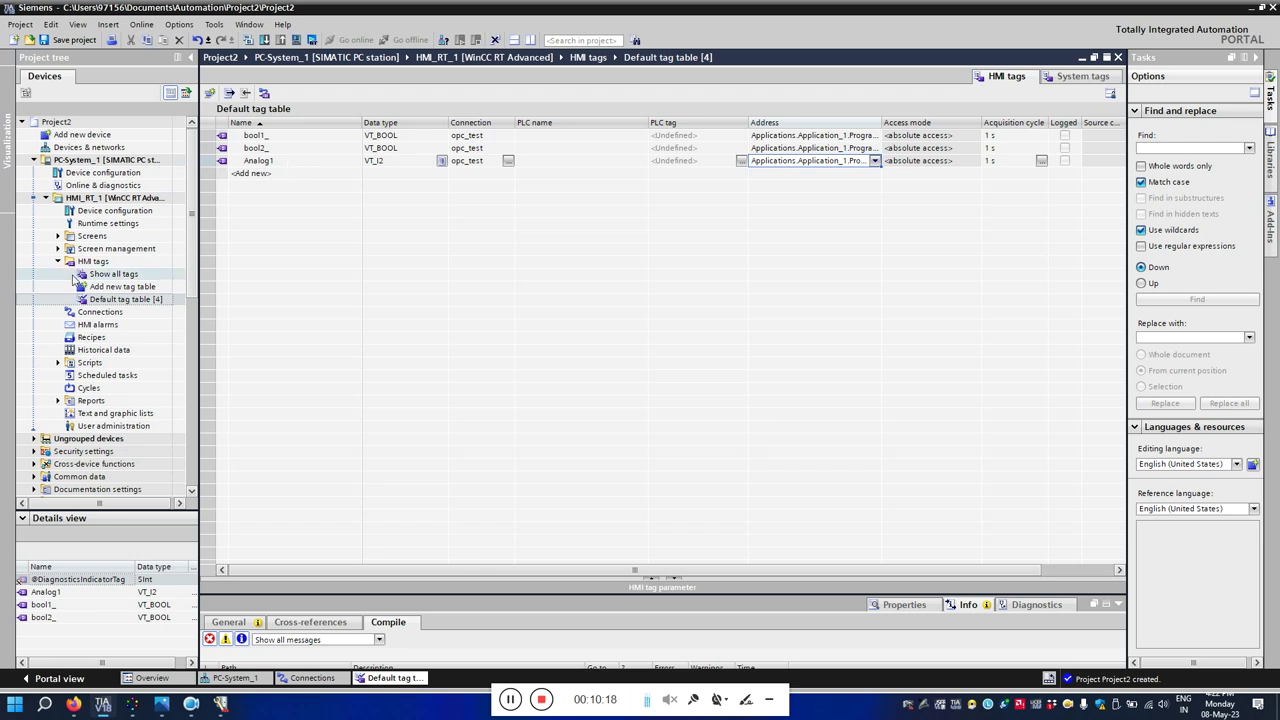
Add a new screen to HMI_RT_1 and place an I/O field on it.
{"action": "left_click", "coordinate": [58, 236]}
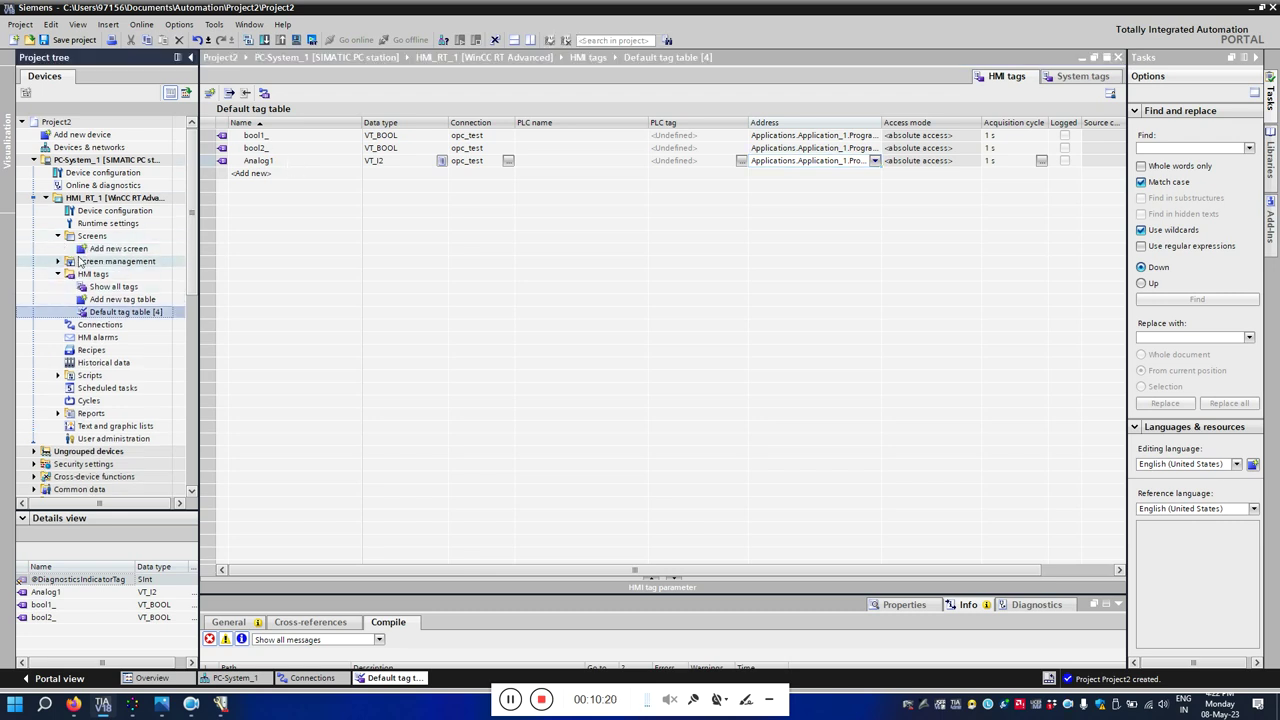
{"action": "double_click", "coordinate": [110, 249]}
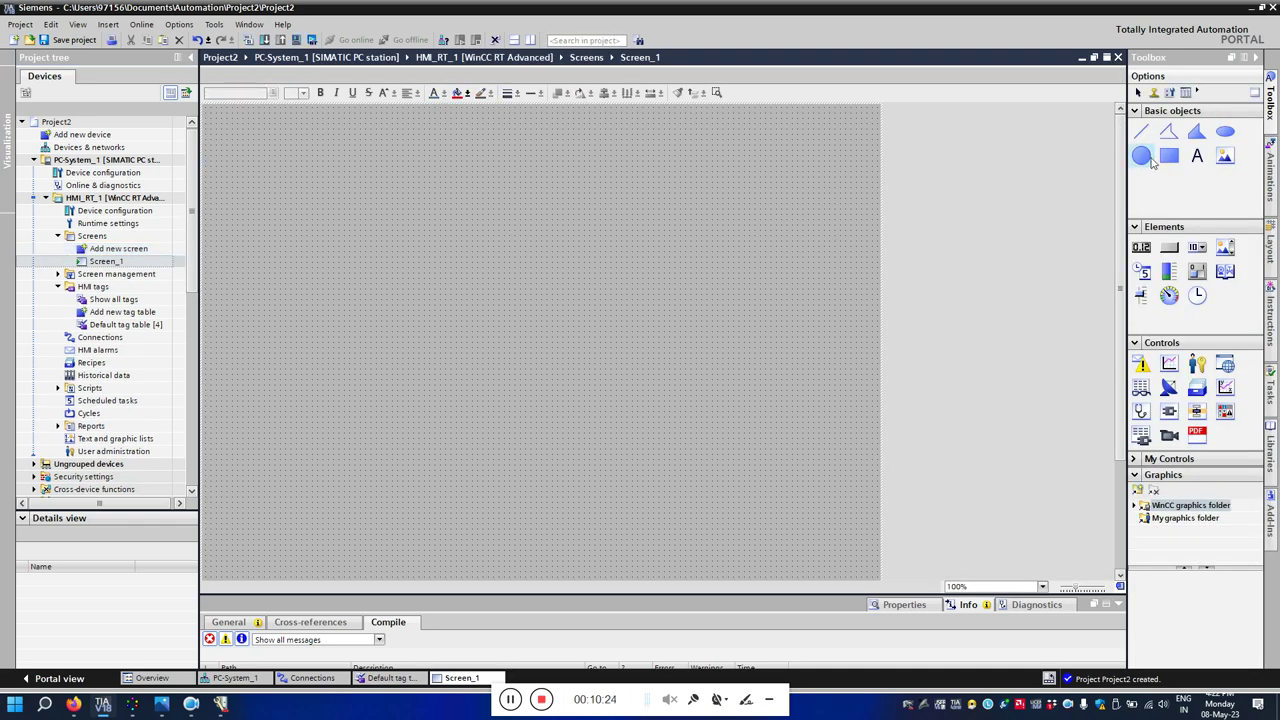
{"action": "left_click_drag", "start_coordinate": [1146, 250], "coordinate": [296, 240]}
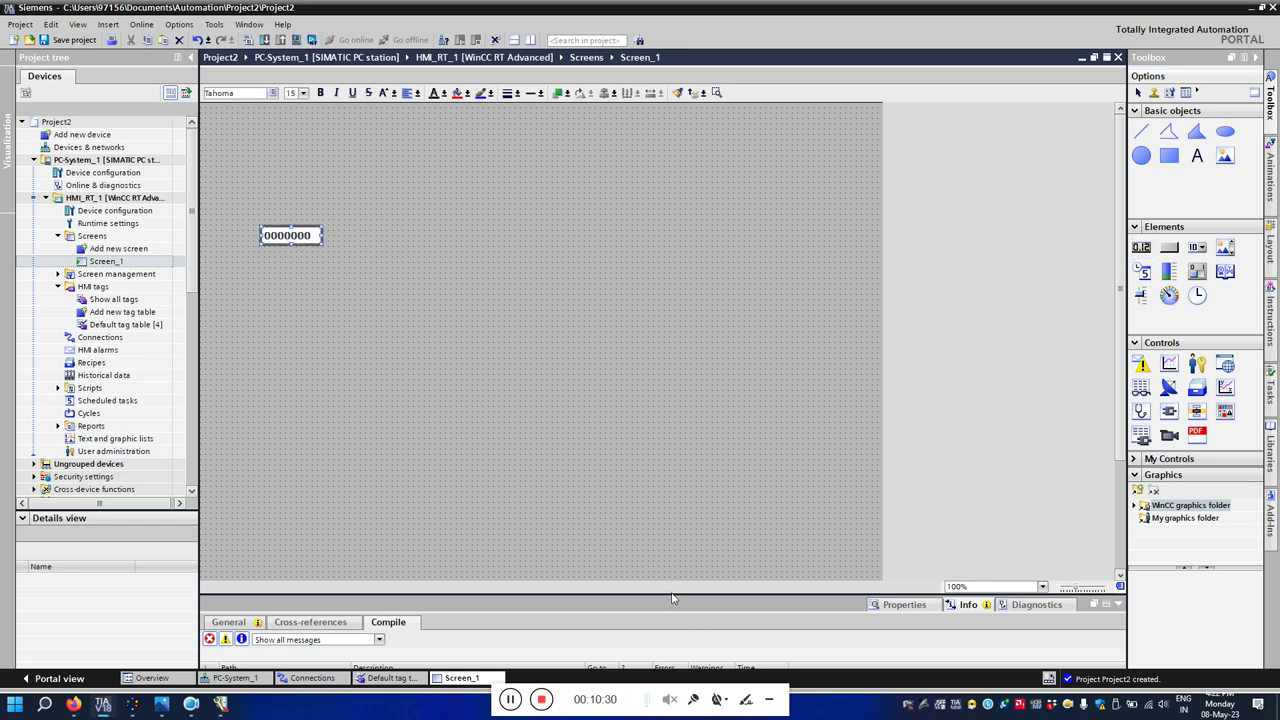
Link the I/O field's process value to the Analog1 HMI tag.
{"action": "left_click_drag", "start_coordinate": [672, 596], "coordinate": [650, 364]}
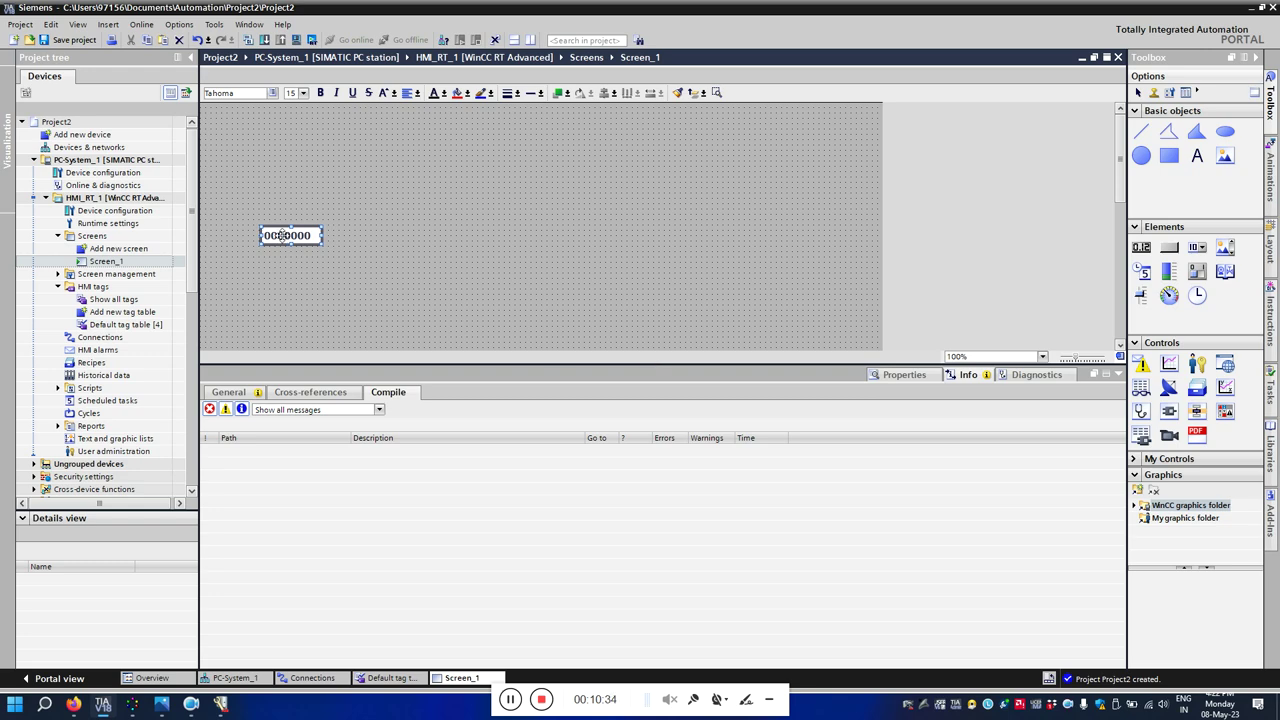
{"action": "double_click", "coordinate": [281, 235]}
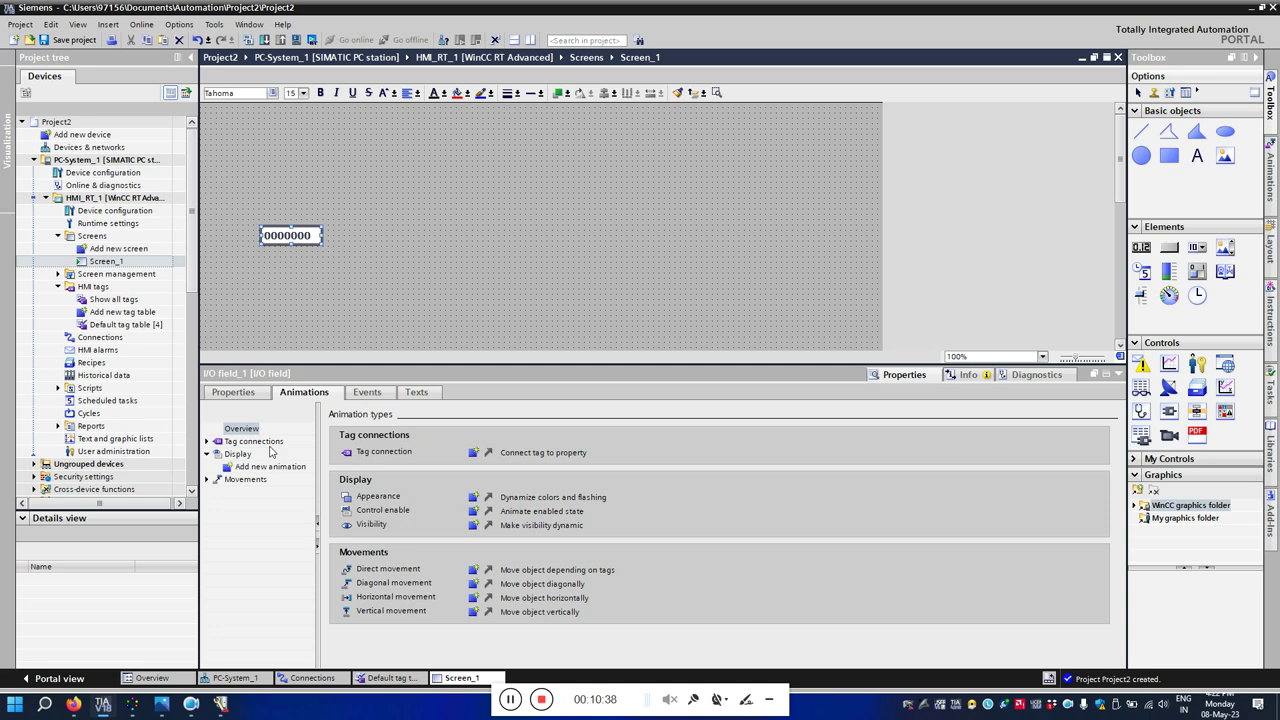
{"action": "left_click", "coordinate": [246, 393]}
{"action": "left_click", "coordinate": [240, 410]}
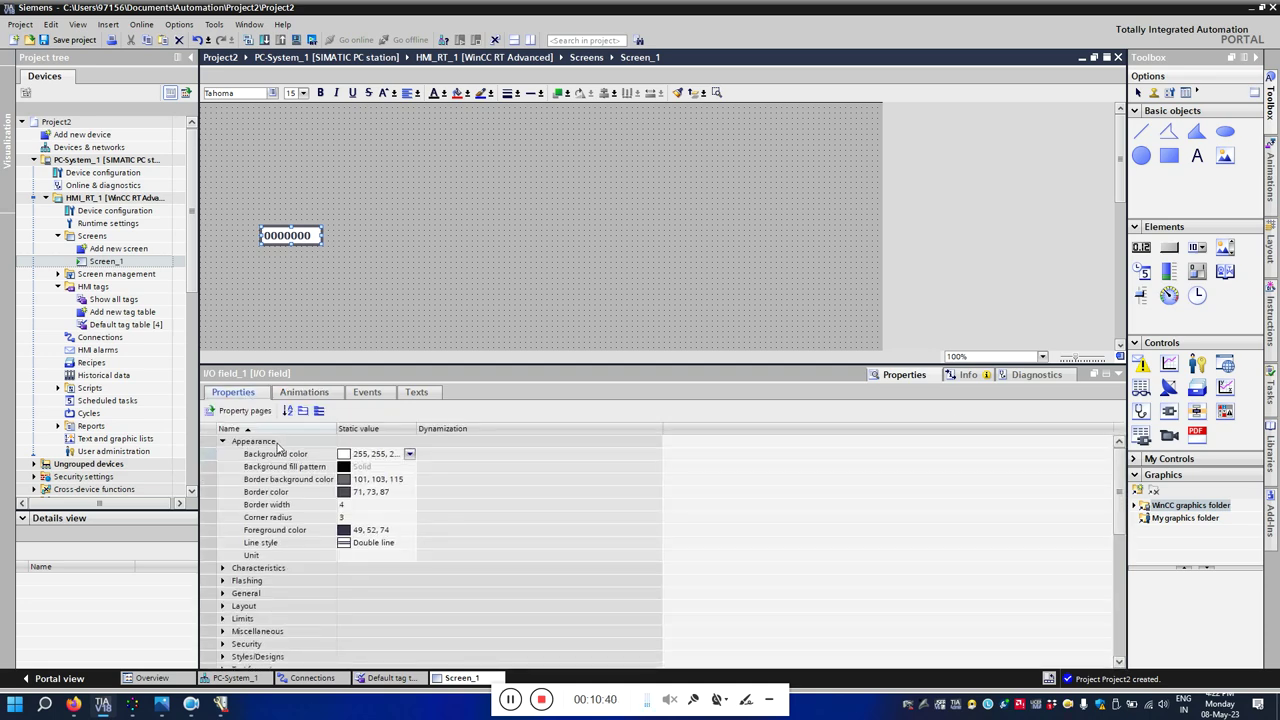
{"action": "left_click", "coordinate": [658, 659]}
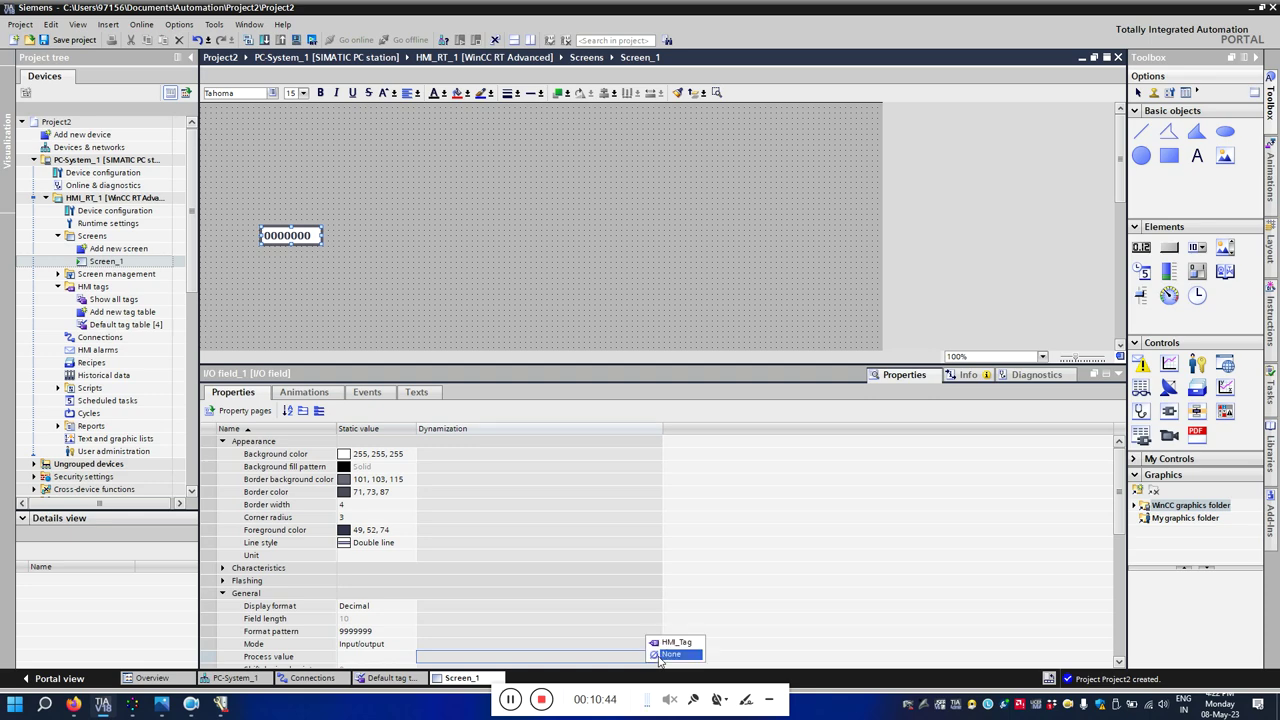
{"action": "left_click", "coordinate": [658, 656]}
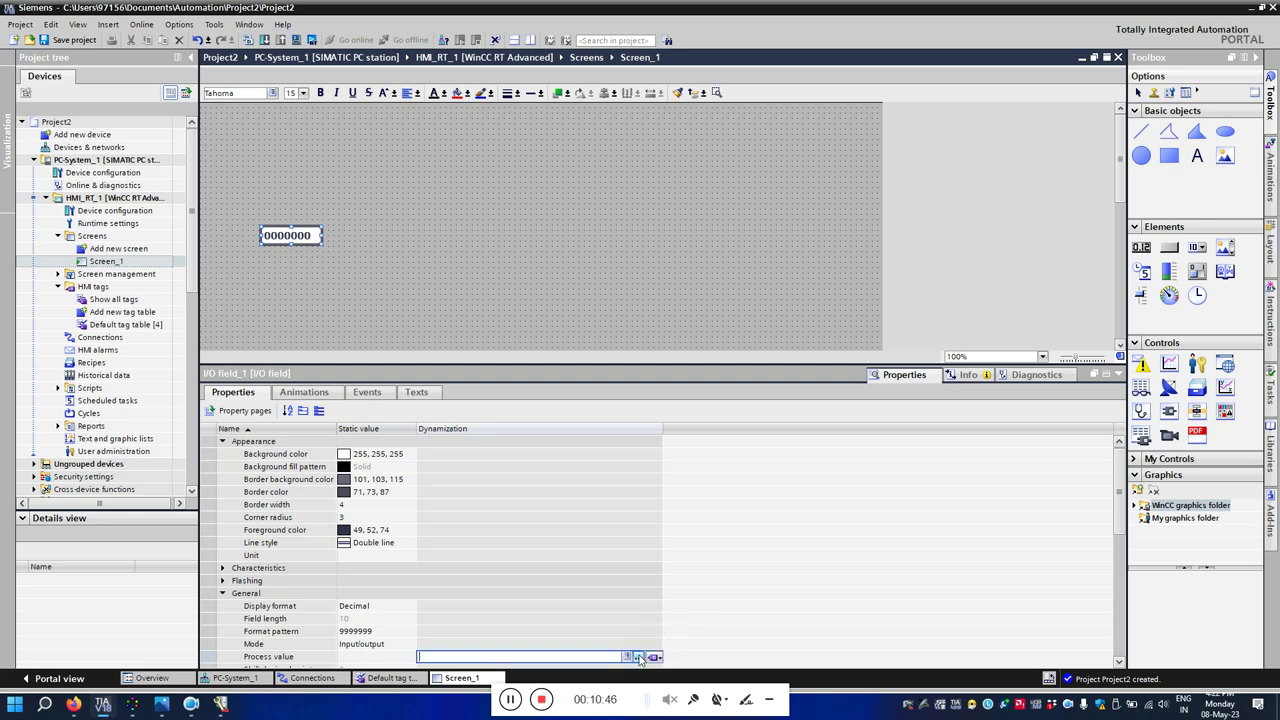
{"action": "left_click", "coordinate": [639, 656]}
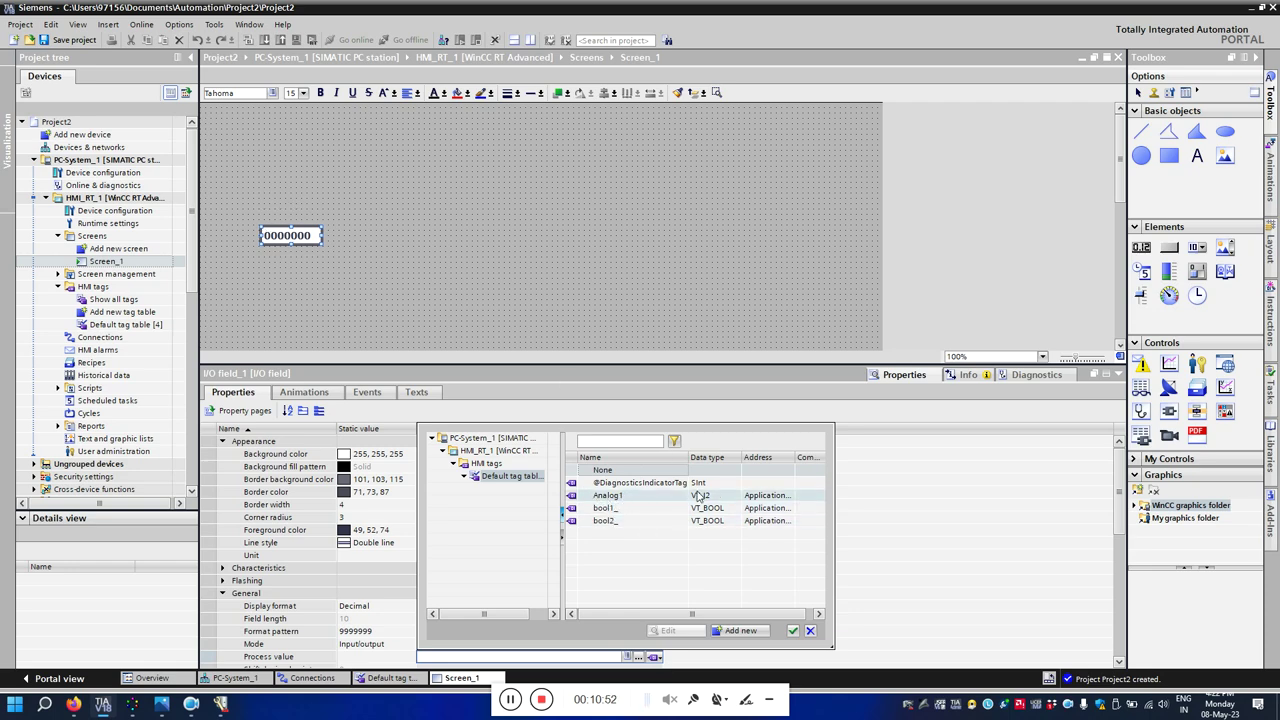
{"action": "left_click", "coordinate": [602, 497]}
{"action": "double_click", "coordinate": [602, 501]}
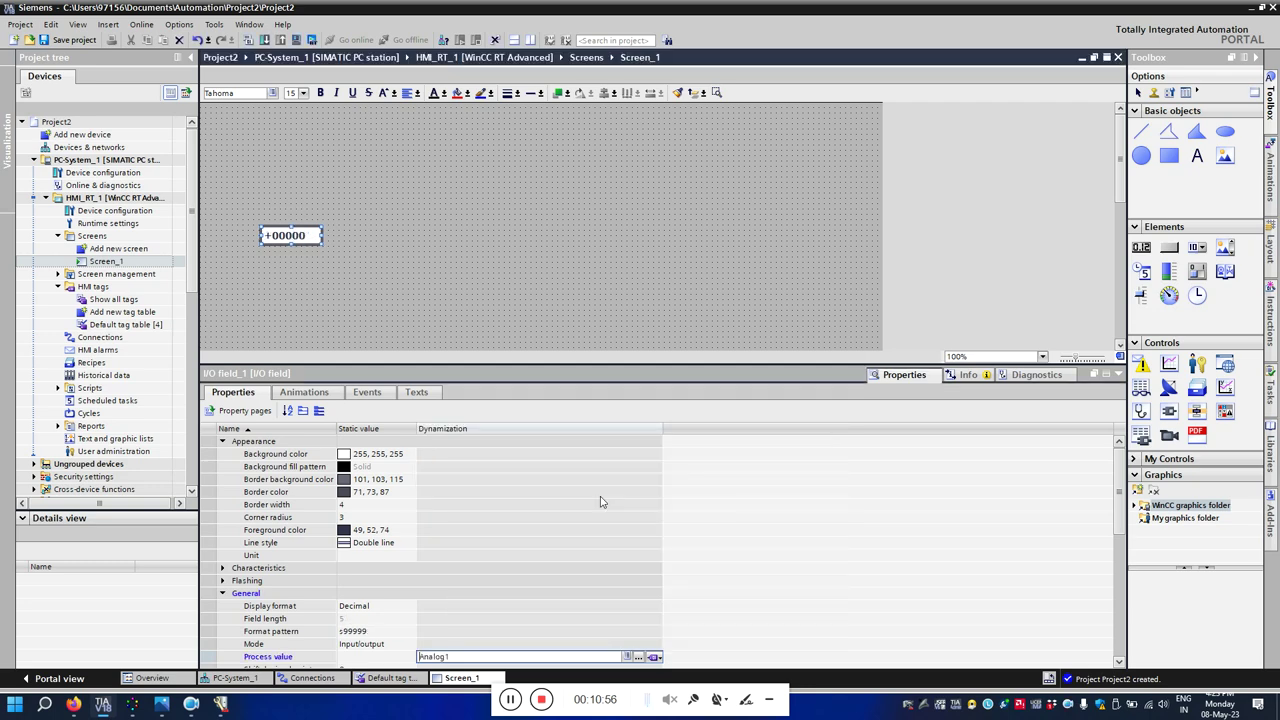
Place two circles side by side on the screen, to the right of the I/O field.
{"action": "left_click", "coordinate": [566, 214]}
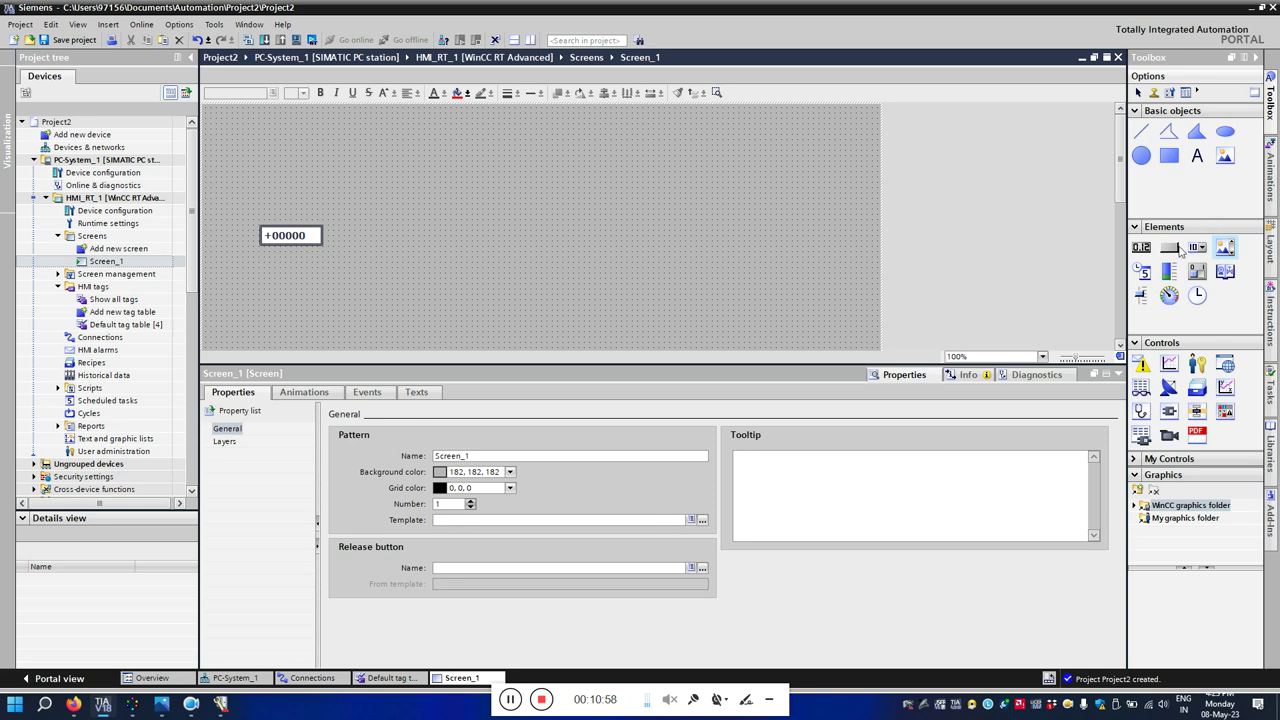
{"action": "left_click", "coordinate": [1143, 157]}
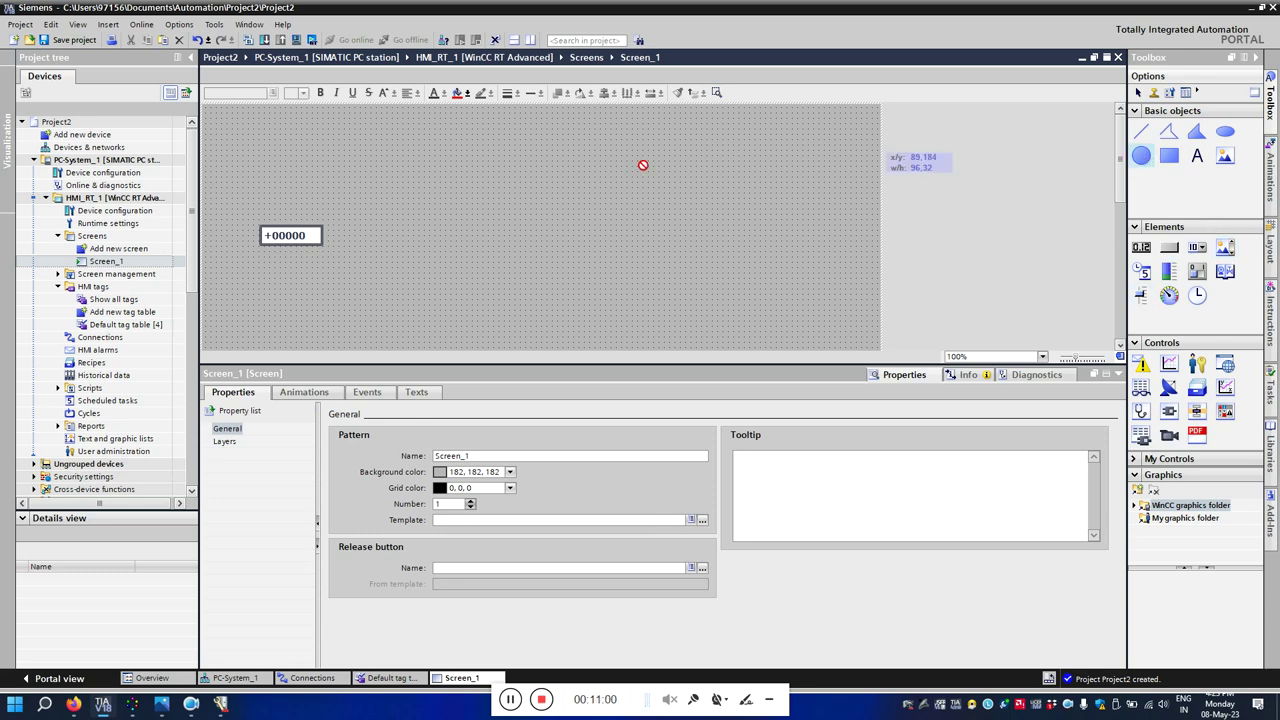
{"action": "left_click", "coordinate": [483, 229]}
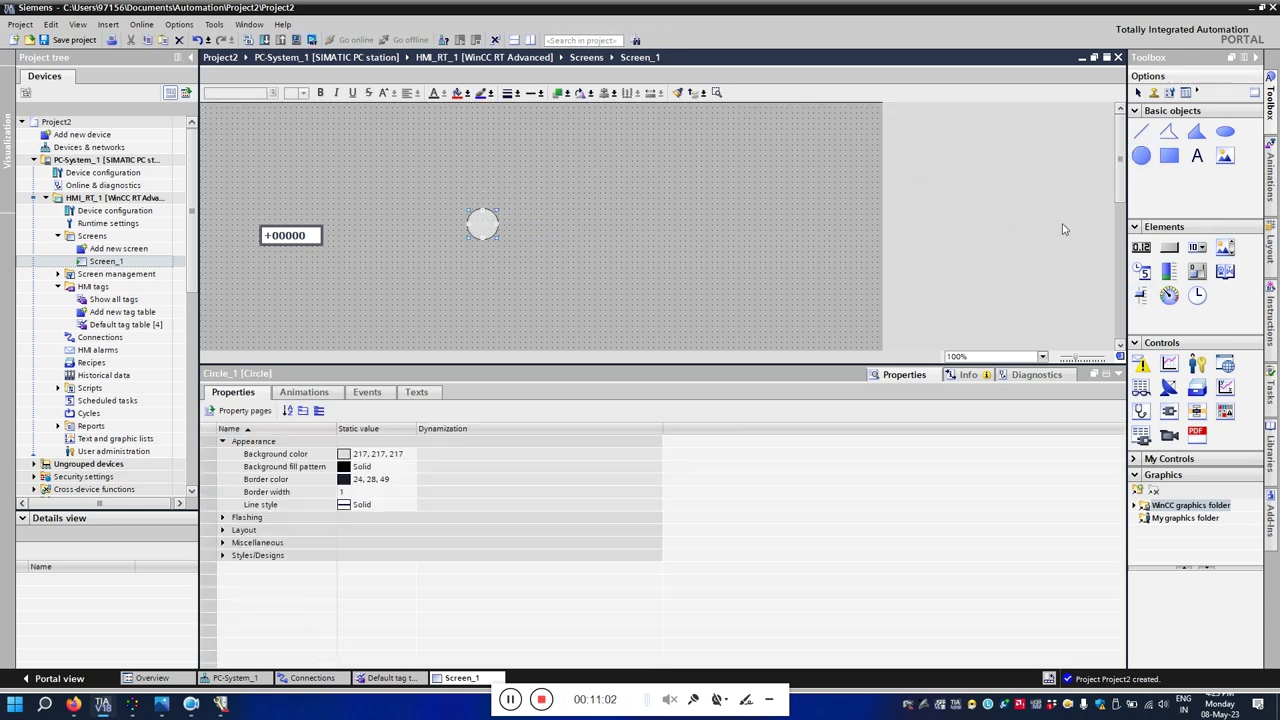
{"action": "left_click", "coordinate": [1143, 158]}
{"action": "left_click", "coordinate": [564, 228]}
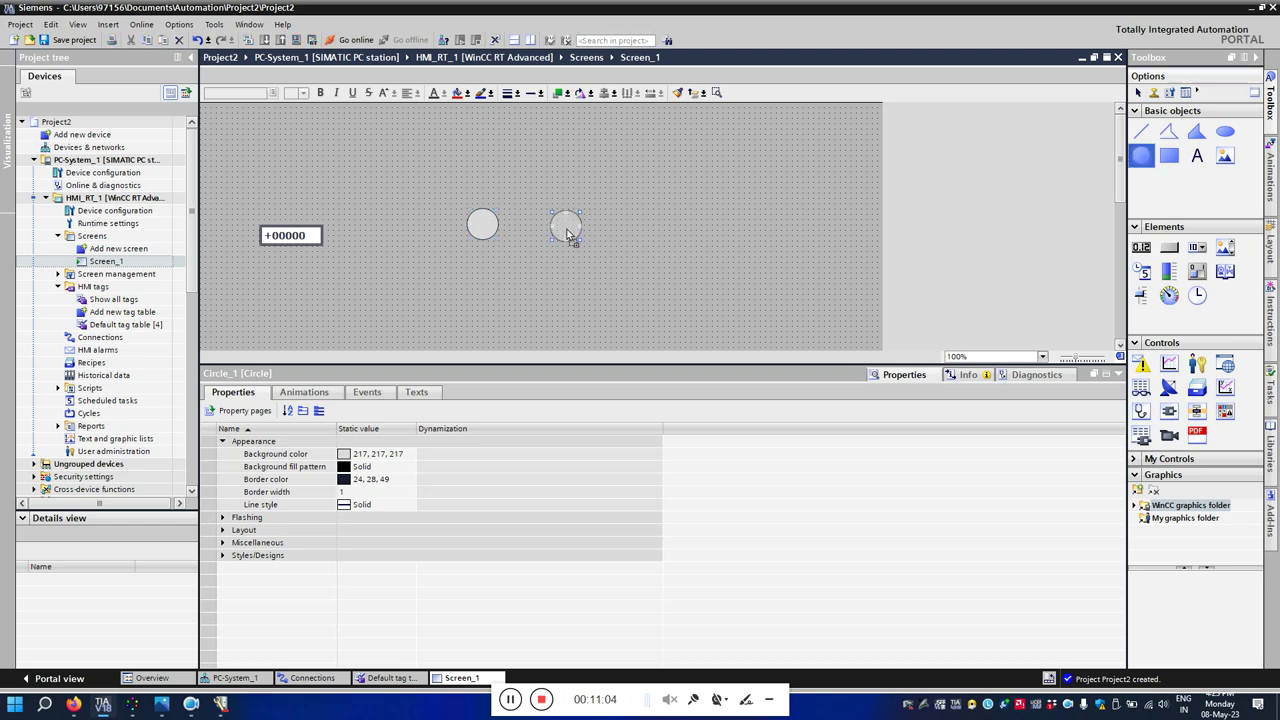
Add an Appearance animation to the left circle and link it to the HMI tag bool1_.
{"action": "left_click", "coordinate": [482, 226]}
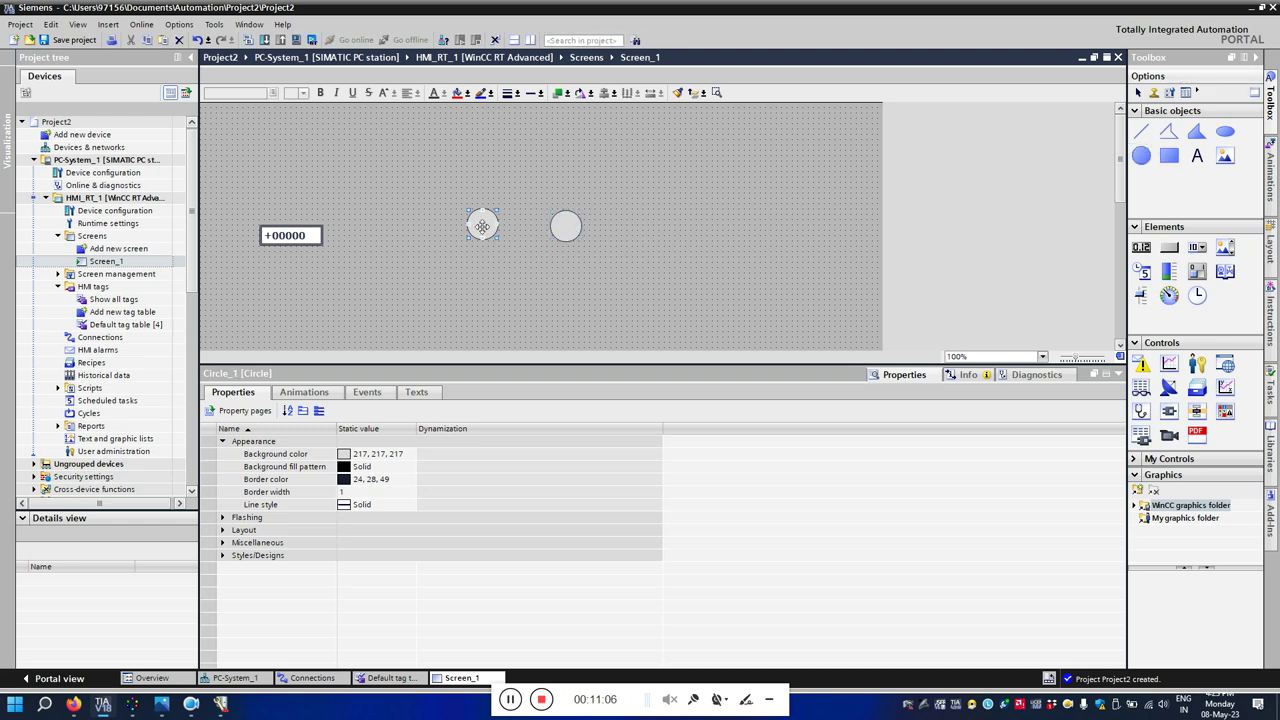
{"action": "left_click", "coordinate": [302, 392]}
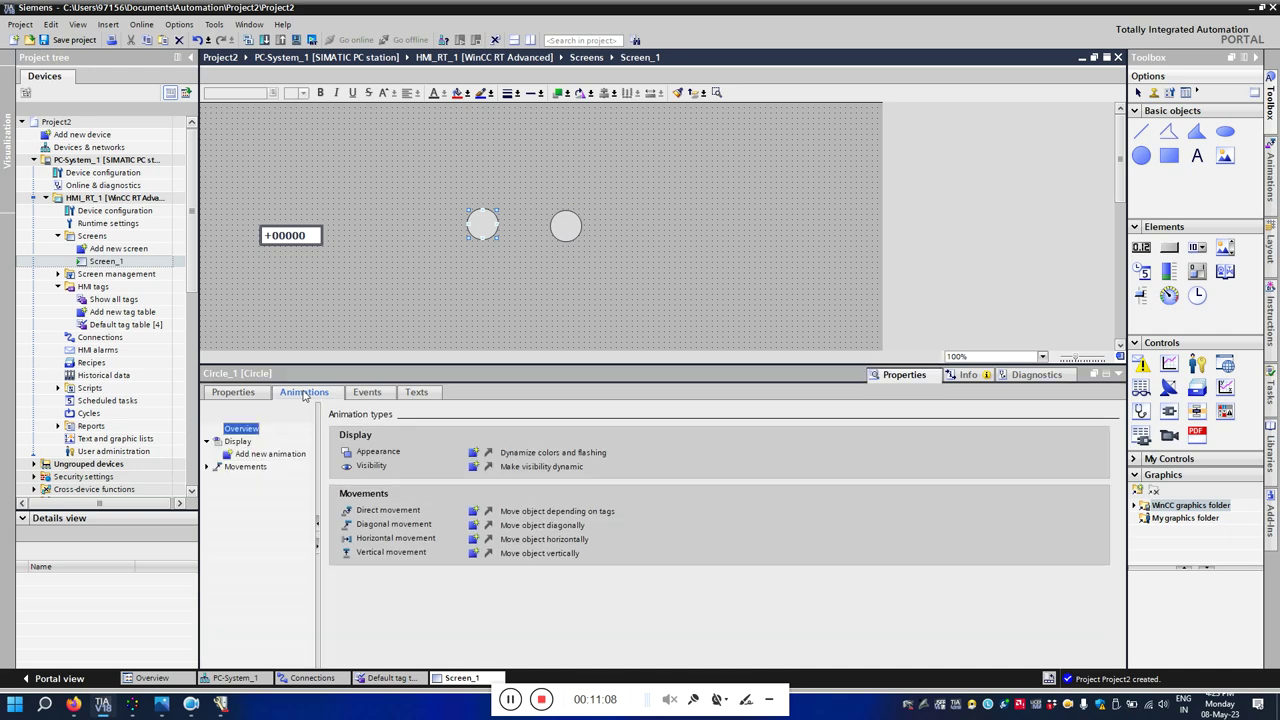
{"action": "left_click", "coordinate": [272, 455]}
{"action": "double_click", "coordinate": [516, 320]}
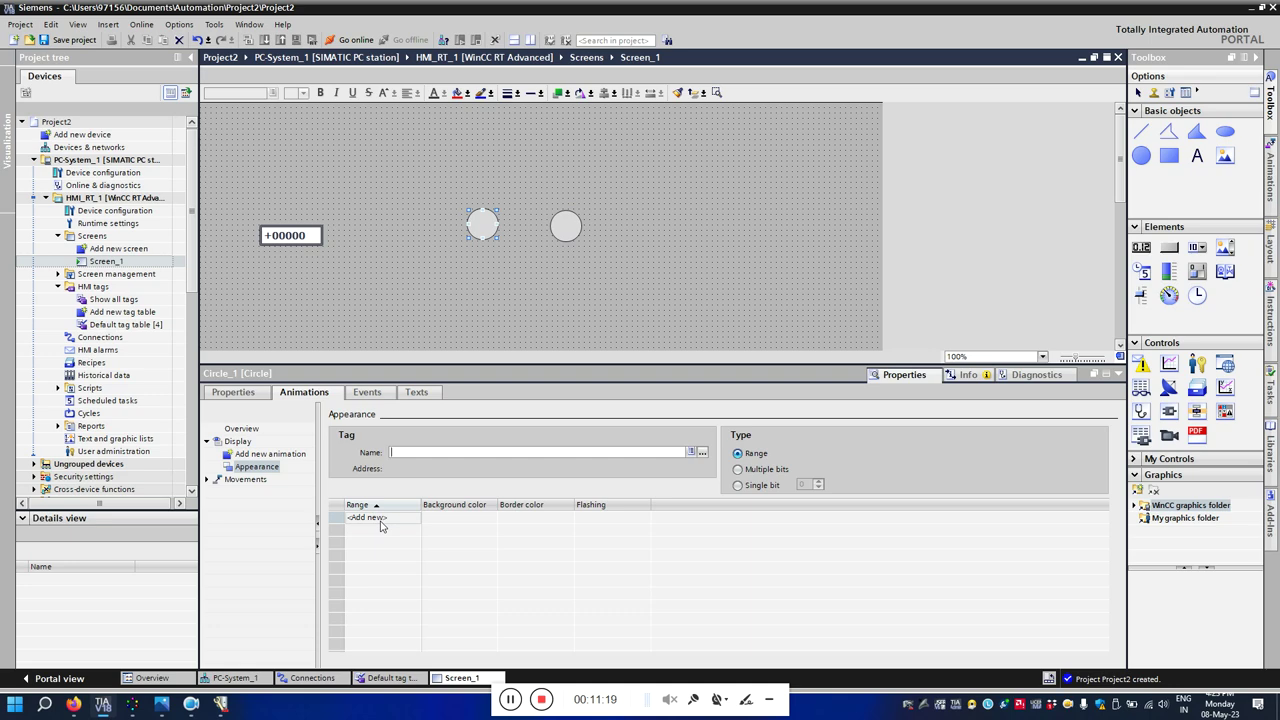
{"action": "left_click", "coordinate": [702, 452]}
{"action": "double_click", "coordinate": [577, 548]}
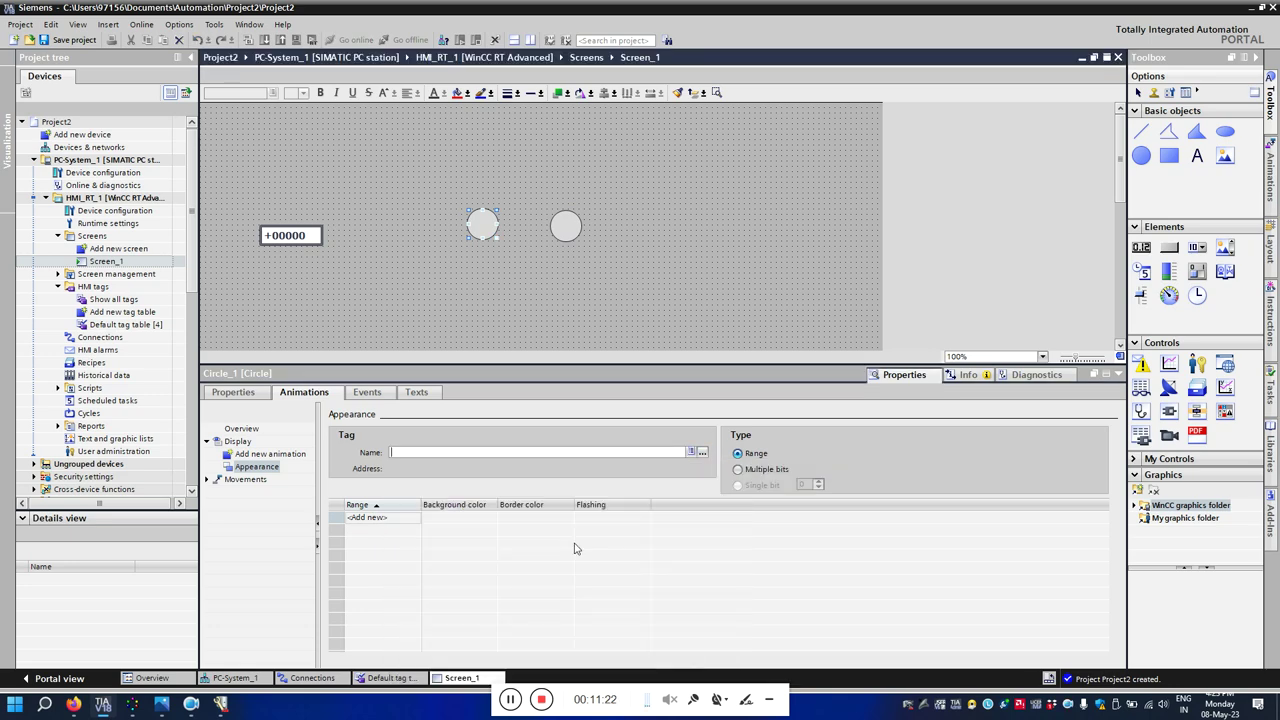
Define ranges 0 and 1 in the left circle's Appearance animation, with a yellow-green background for range 1.
{"action": "left_click", "coordinate": [401, 518]}
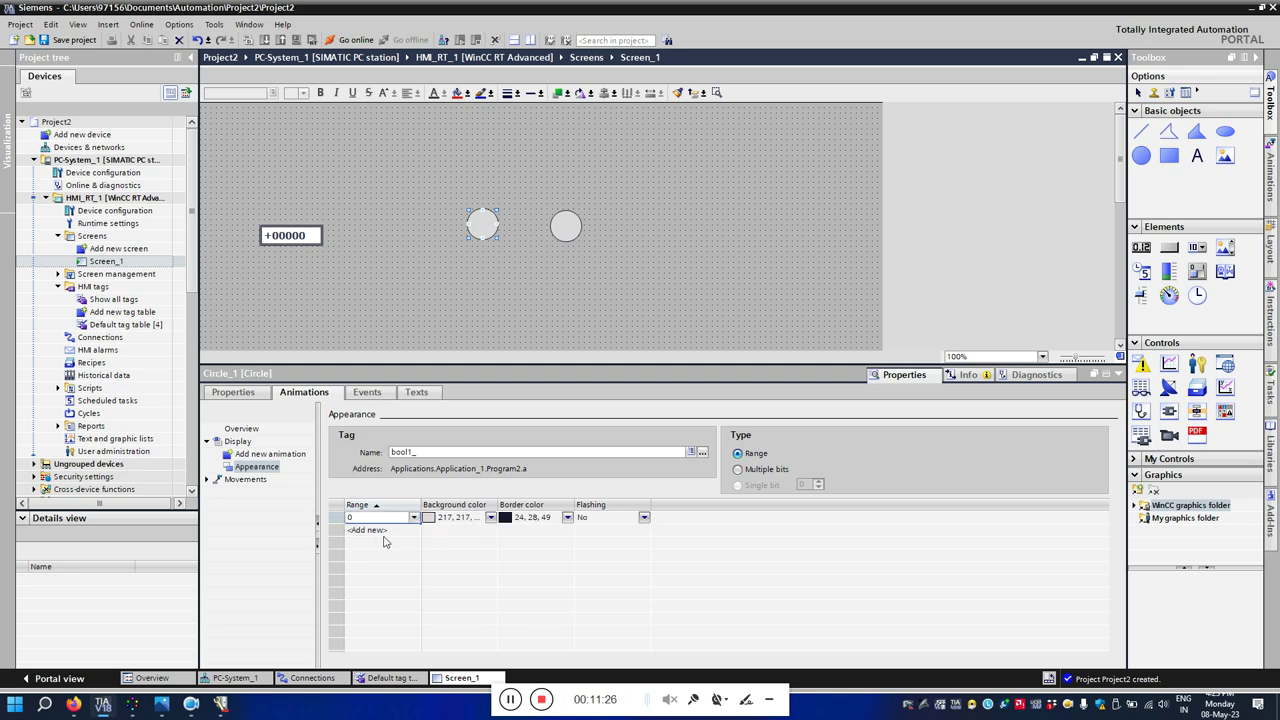
{"action": "left_click", "coordinate": [368, 530]}
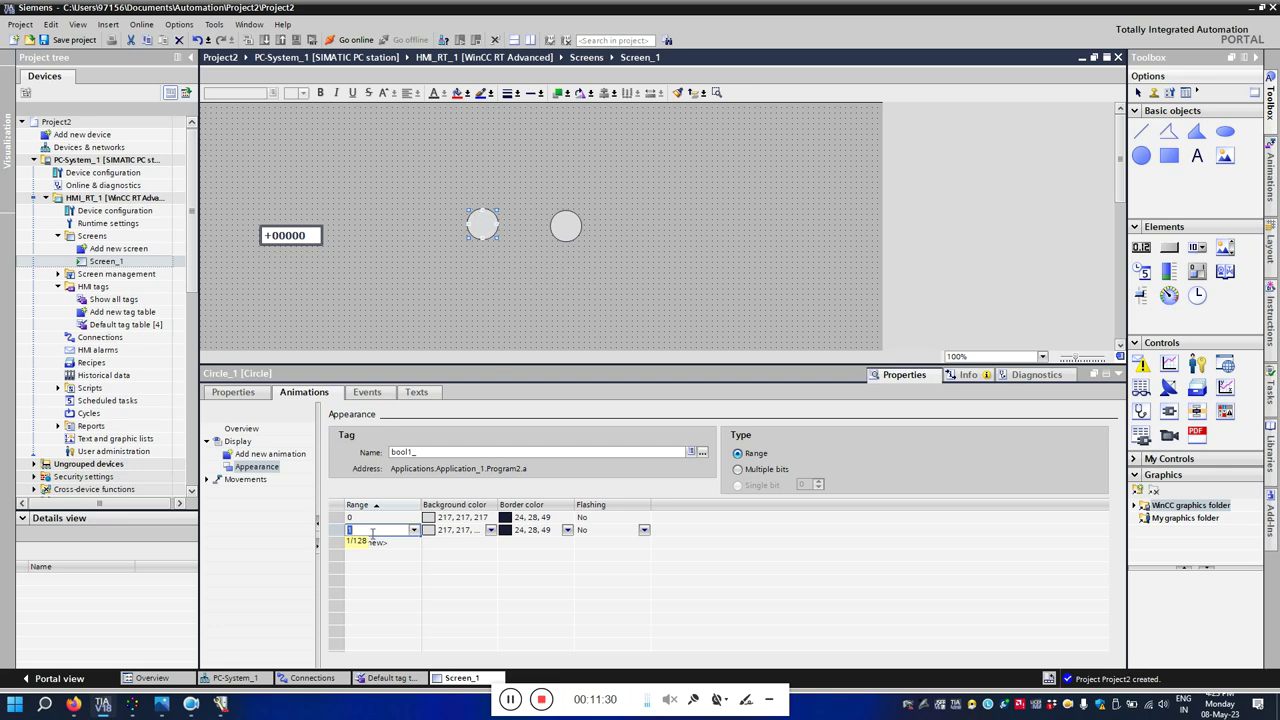
{"action": "left_click", "coordinate": [433, 537]}
{"action": "left_click", "coordinate": [491, 530]}
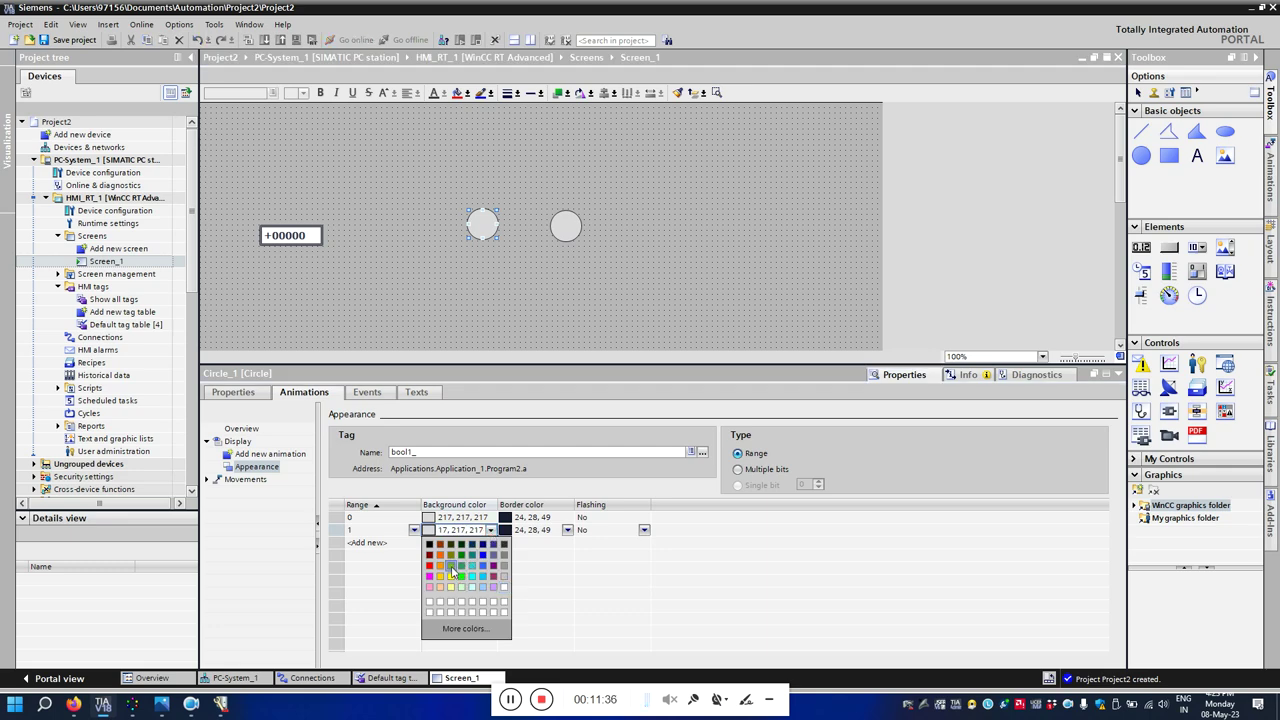
{"action": "left_click", "coordinate": [451, 567]}
Add an Appearance animation to the right circle and link it to the HMI tag bool2_.
{"action": "left_click", "coordinate": [581, 227]}
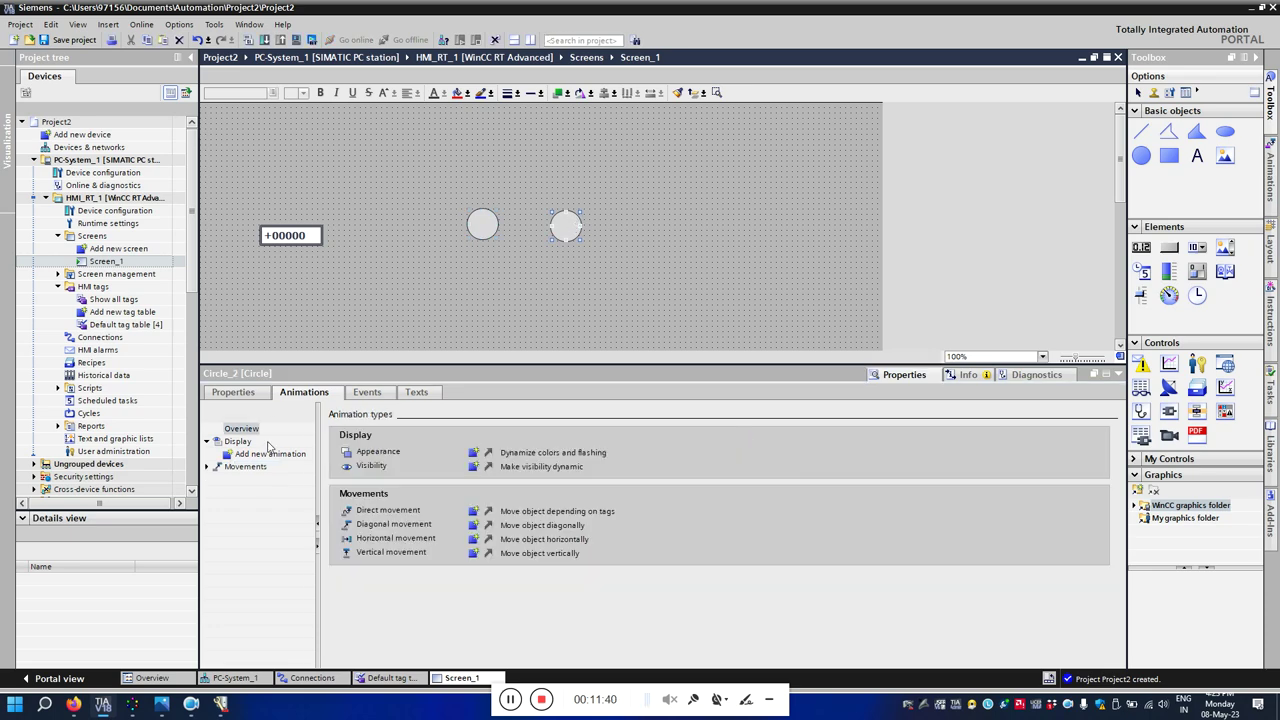
{"action": "double_click", "coordinate": [270, 453]}
{"action": "left_click", "coordinate": [514, 317]}
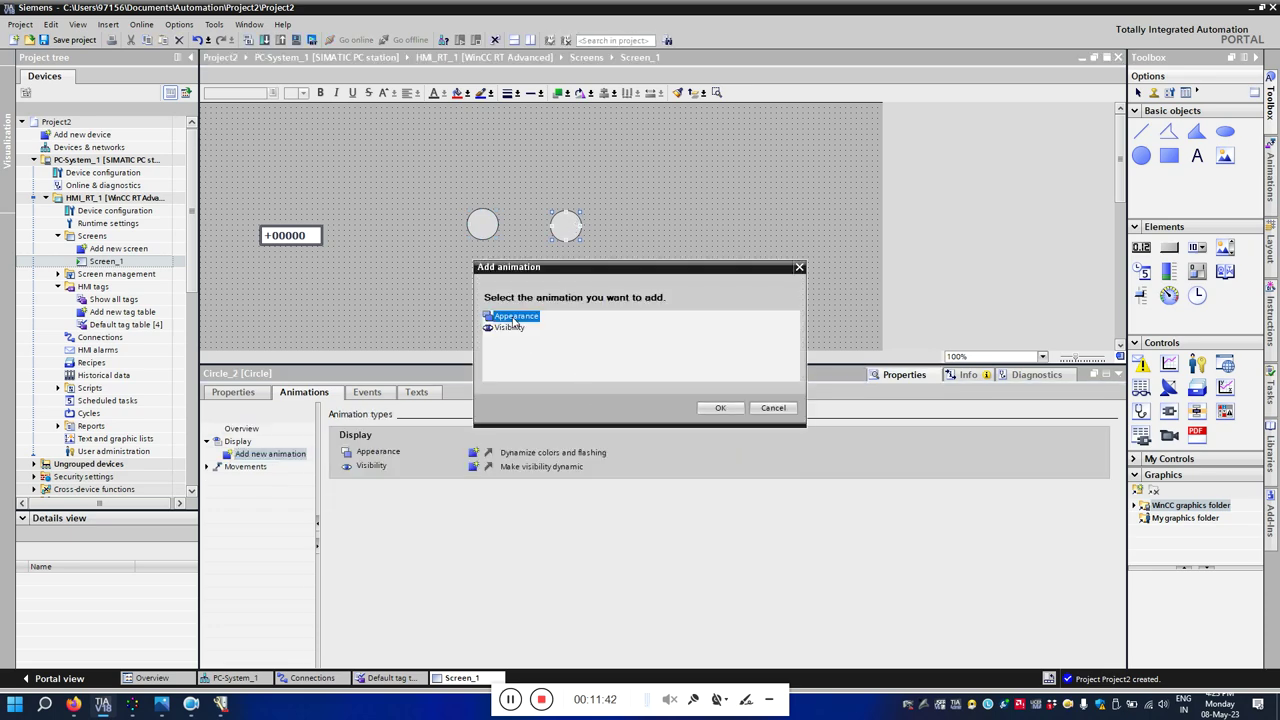
{"action": "double_click", "coordinate": [514, 318]}
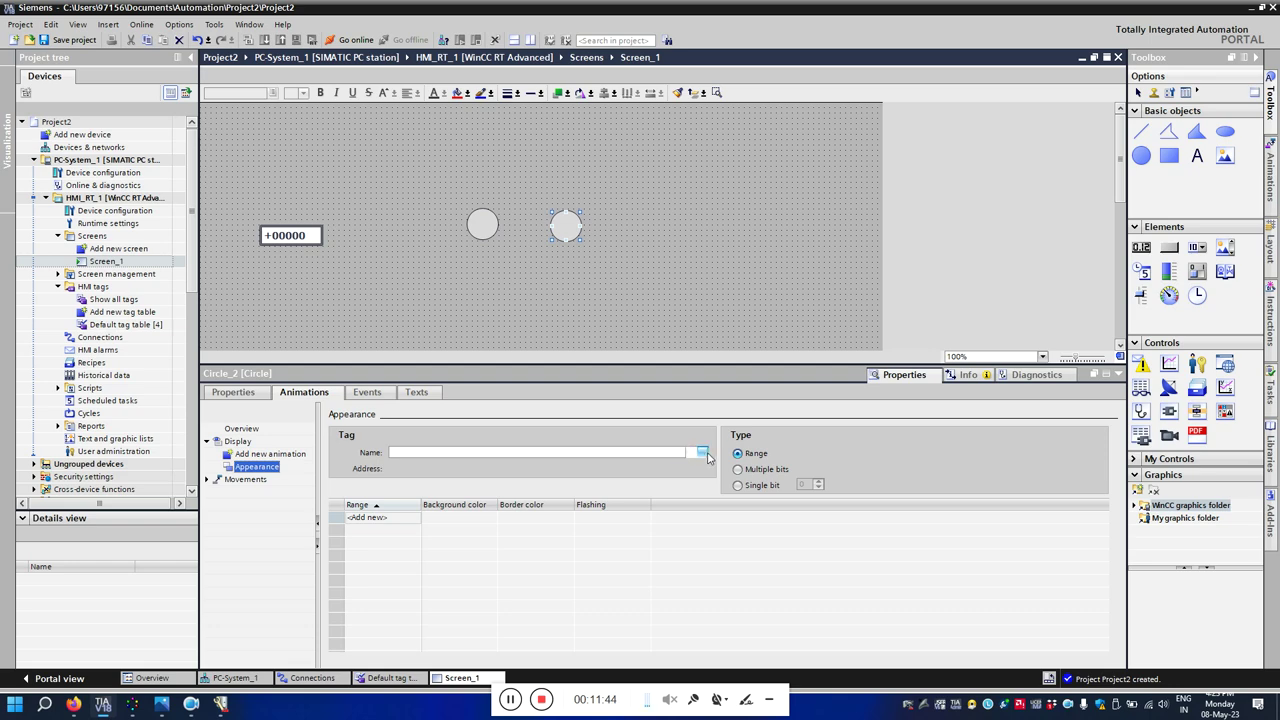
{"action": "left_click", "coordinate": [703, 453]}
{"action": "double_click", "coordinate": [586, 557]}
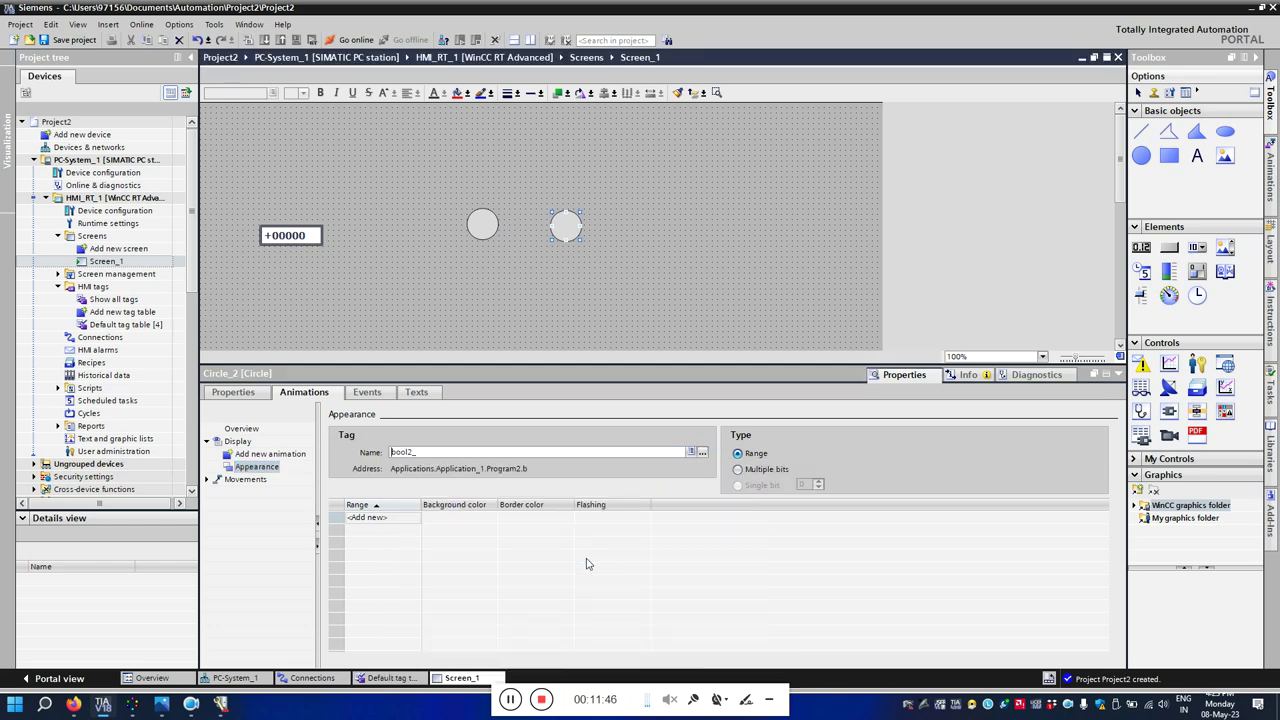
Define ranges 0 and 1 in the right circle's Appearance animation, with a red background (255, 0, 0) for range 1.
{"action": "left_click", "coordinate": [404, 520]}
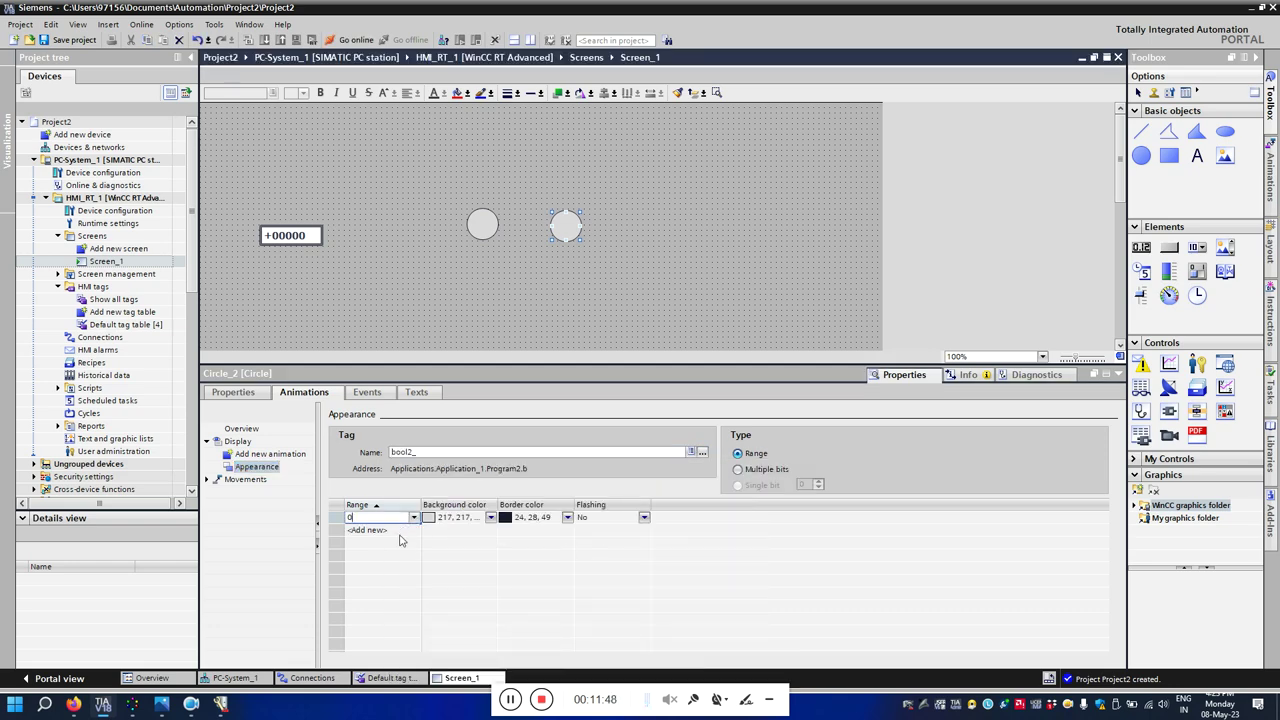
{"action": "left_click", "coordinate": [370, 530]}
{"action": "left_click", "coordinate": [491, 531]}
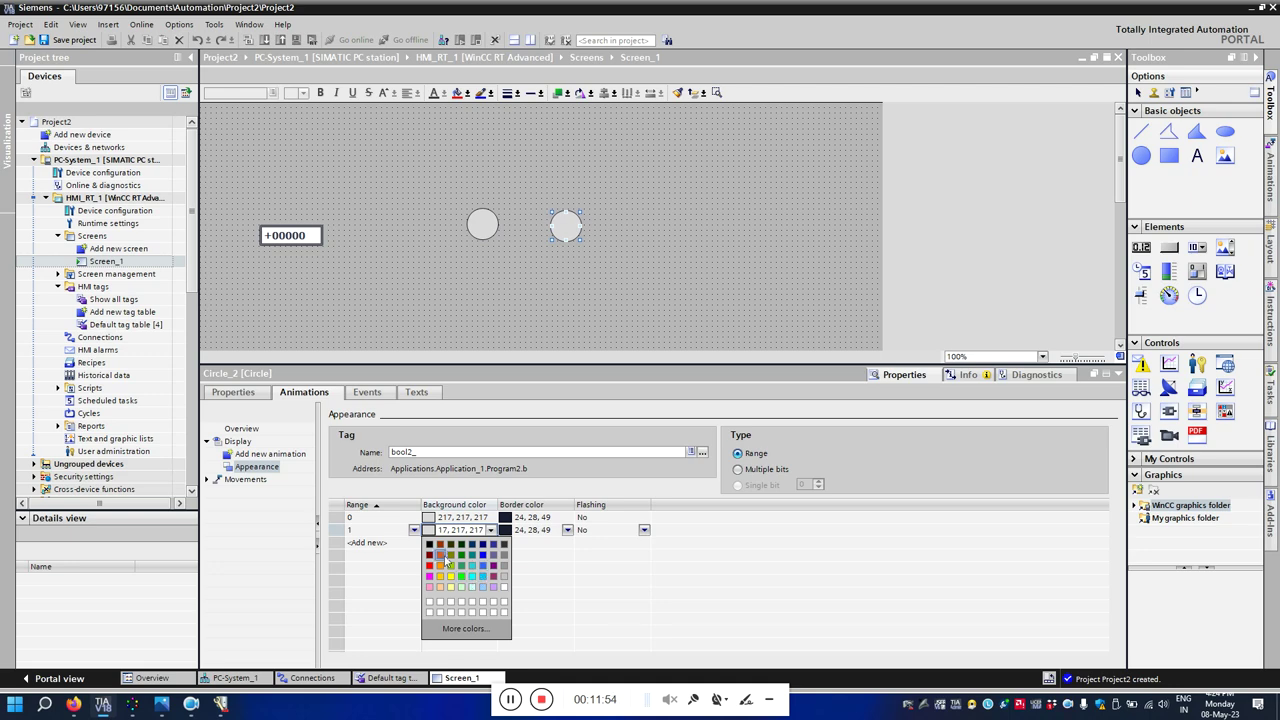
{"action": "left_click", "coordinate": [430, 566]}
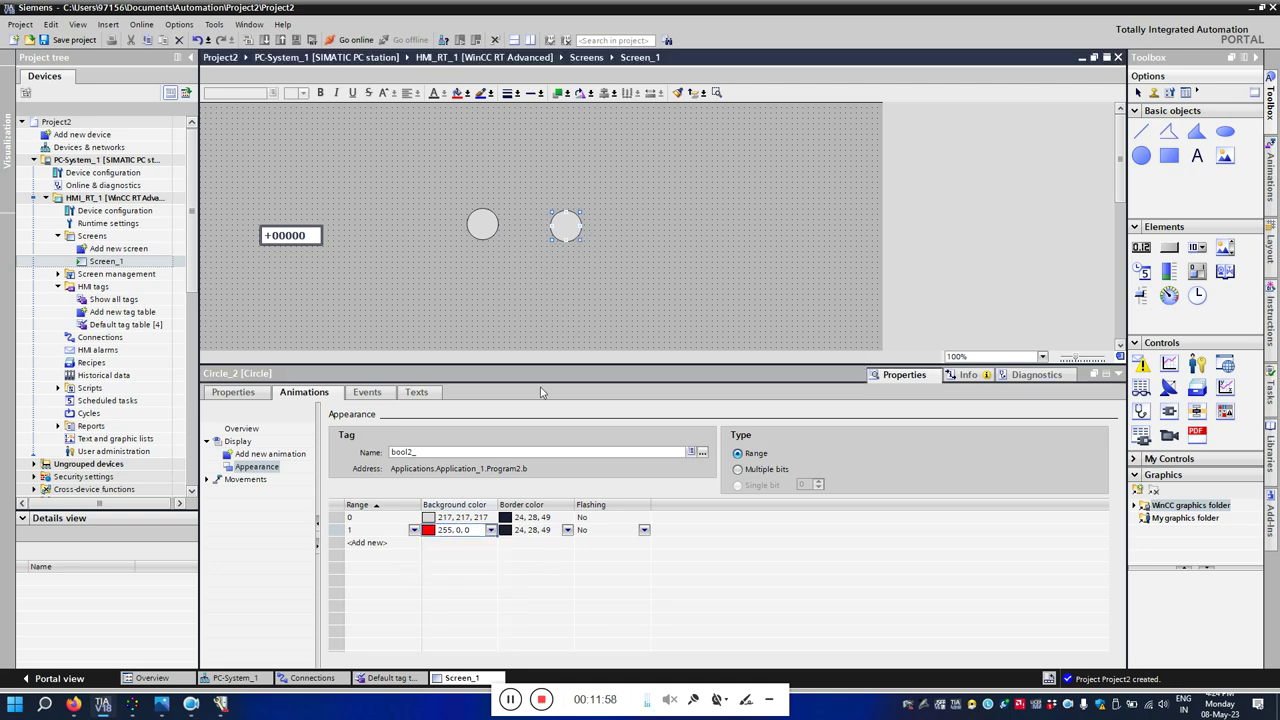
{"action": "left_click", "coordinate": [655, 262]}
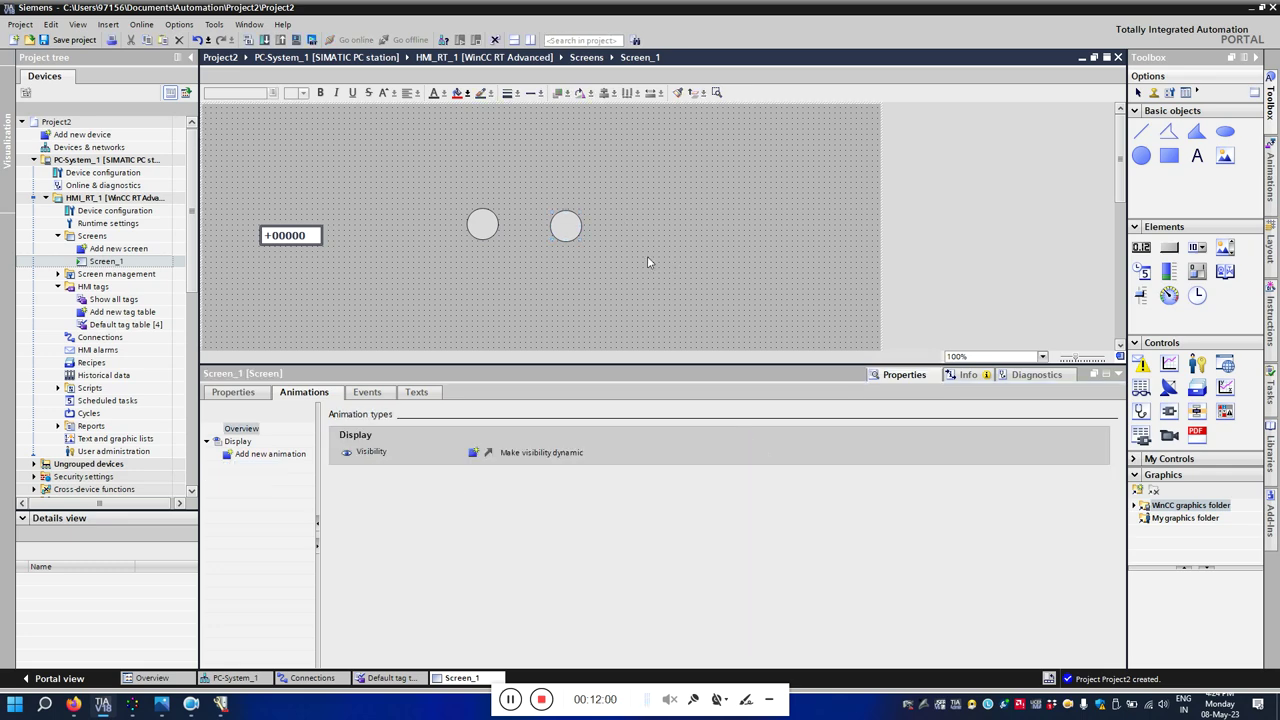
Start the HMI runtime, switch to the Program2 editor window and move it clear of the runtime screen's objects.
{"action": "left_click", "coordinate": [312, 40]}
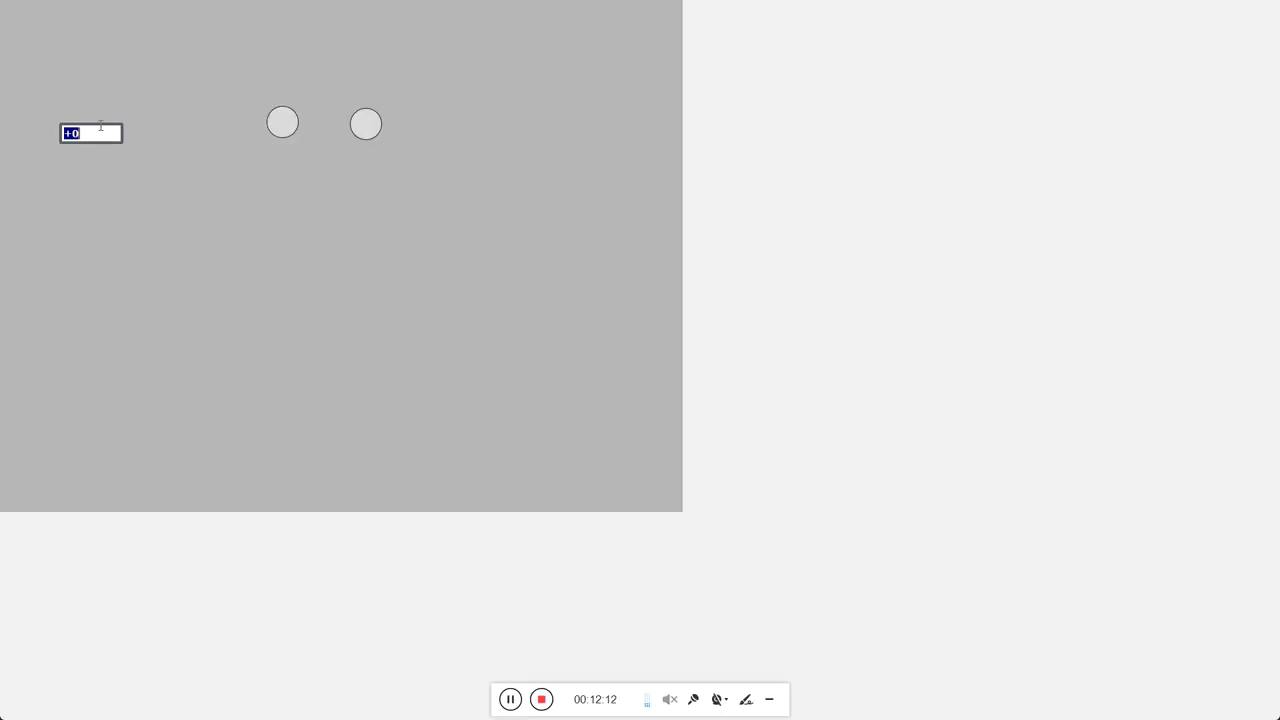
{"action": "key", "text": "super"}
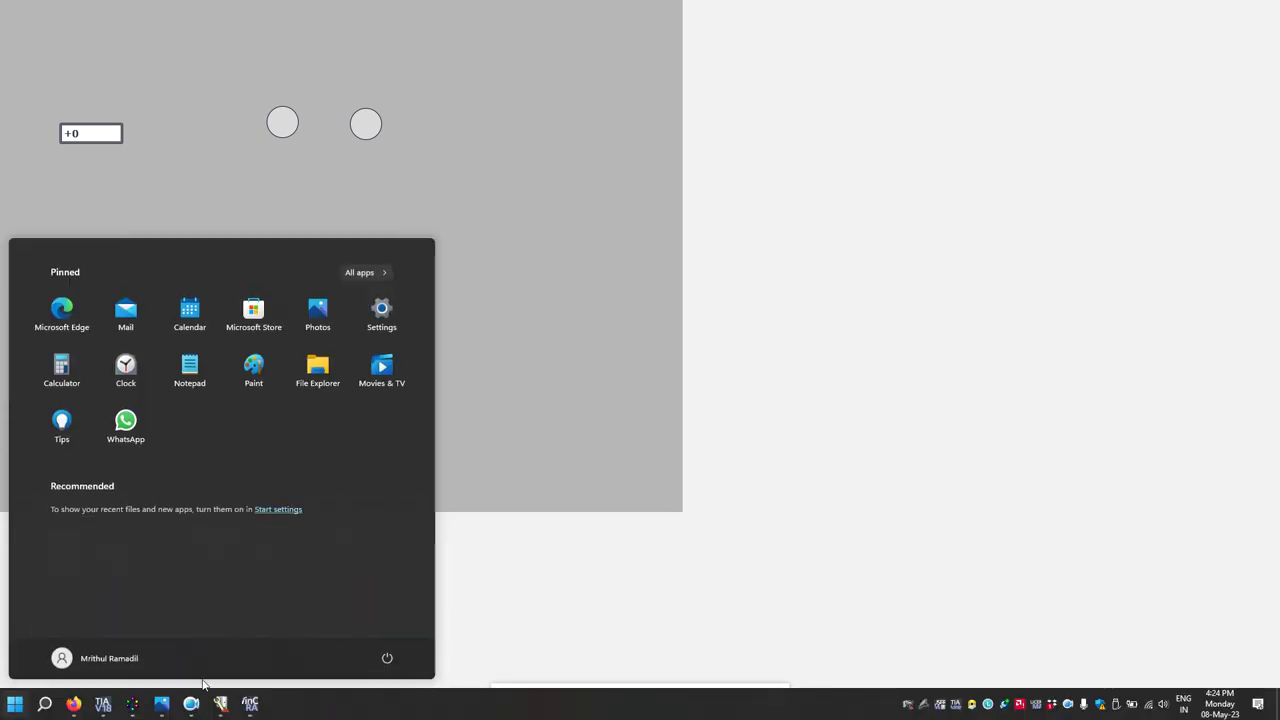
{"action": "mouse_move", "coordinate": [222, 703]}
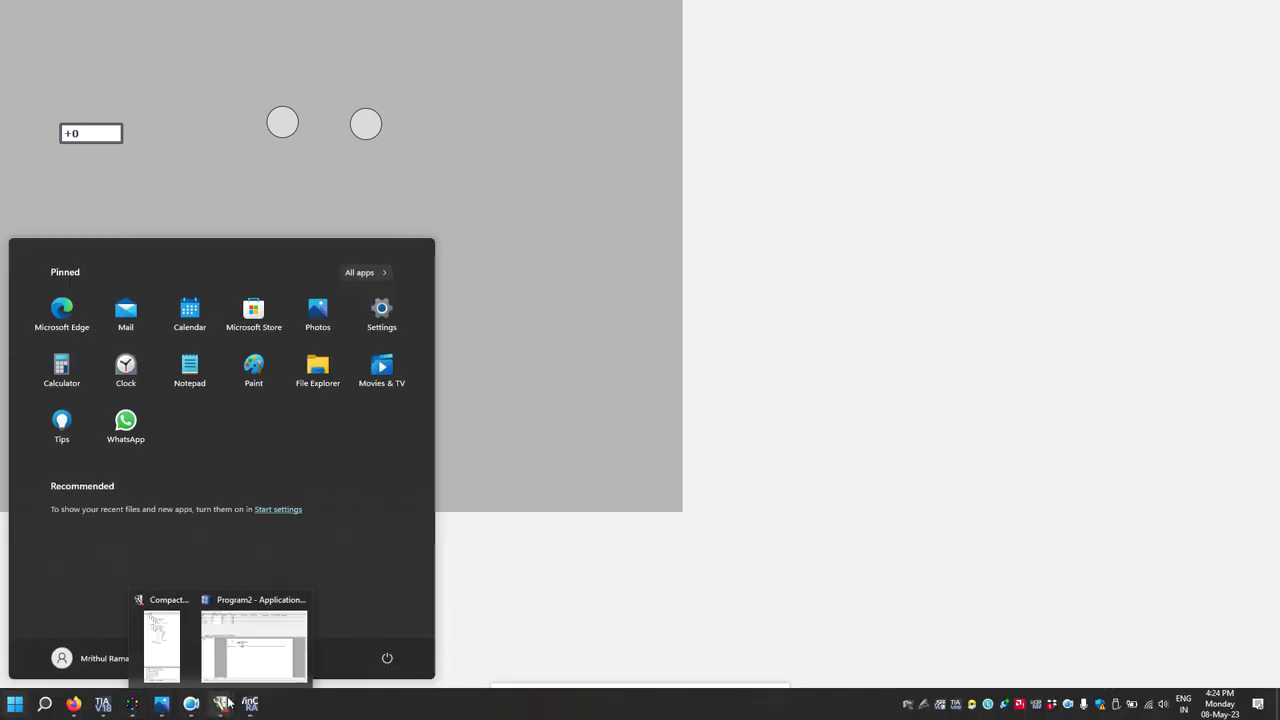
{"action": "left_click", "coordinate": [245, 655]}
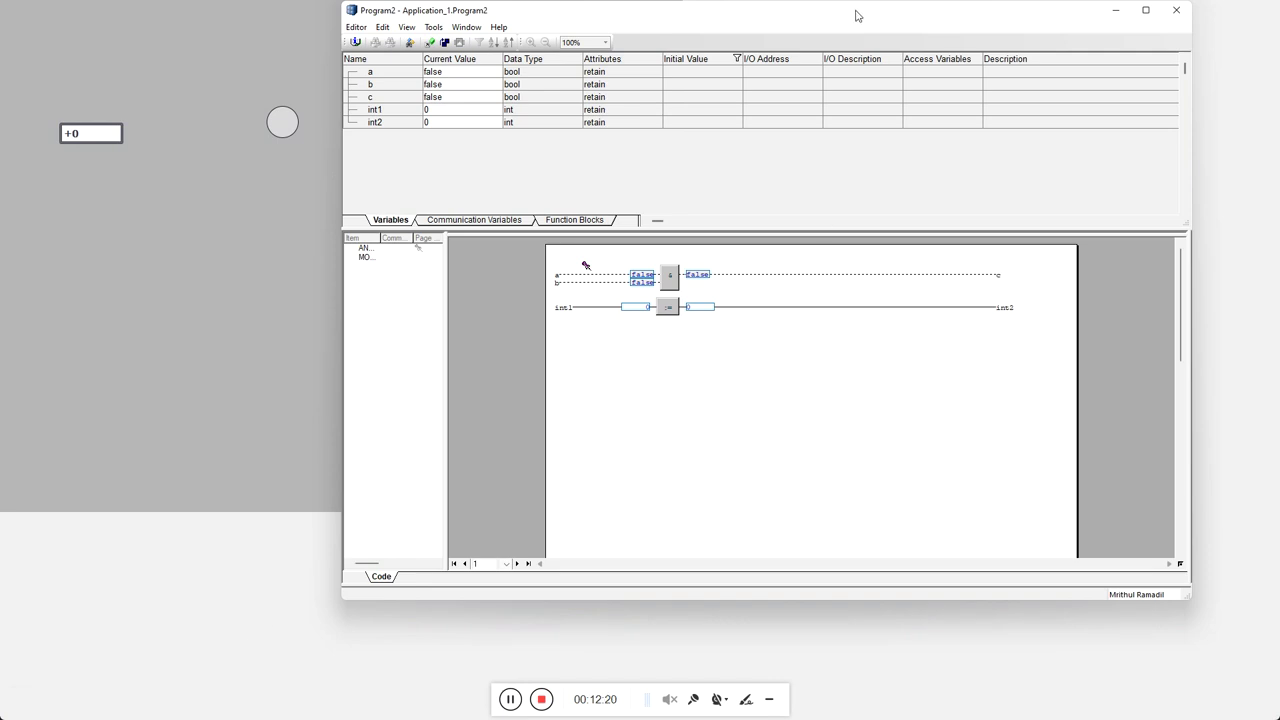
{"action": "left_click_drag", "start_coordinate": [855, 15], "coordinate": [1030, 88]}
Turn on the bool inputs a and b of the AND block in Program2 to test both circles.
{"action": "right_click", "coordinate": [815, 348]}
{"action": "left_click", "coordinate": [850, 372]}
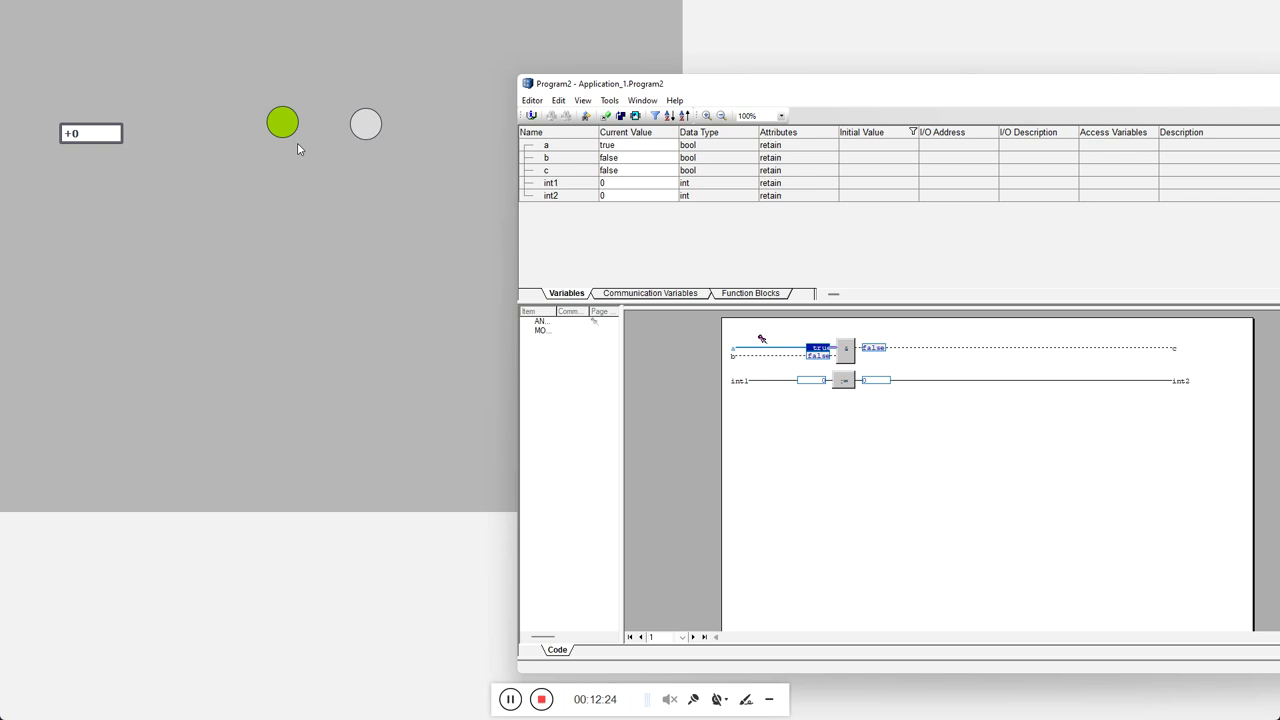
{"action": "right_click", "coordinate": [820, 358]}
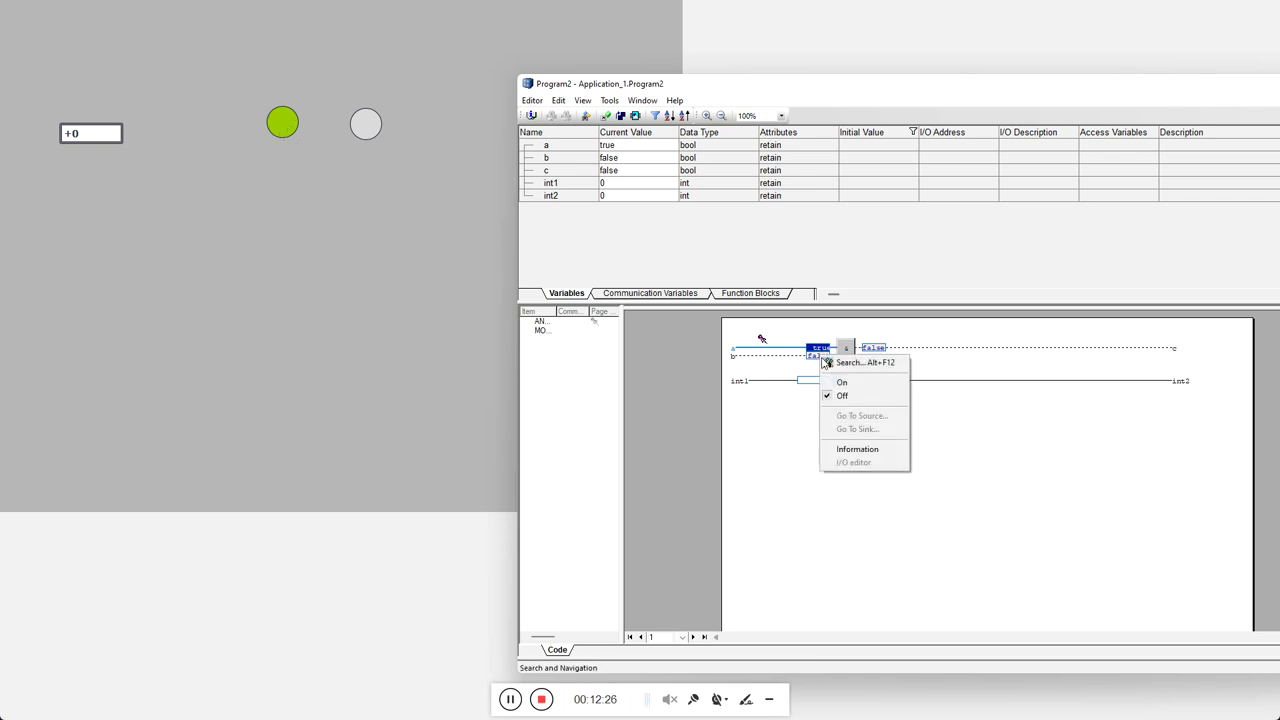
{"action": "left_click", "coordinate": [830, 378]}
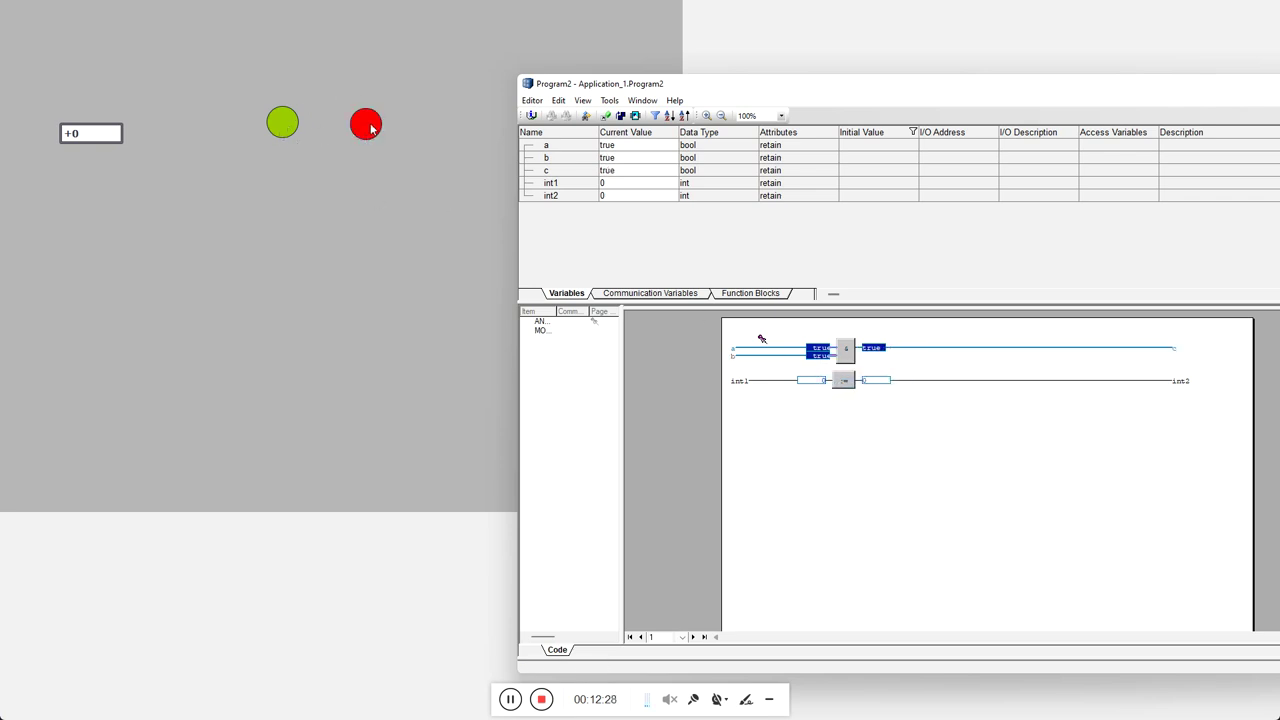
Set the int1 value in Program2 to 50 and return to the HMI runtime screen.
{"action": "right_click", "coordinate": [812, 388]}
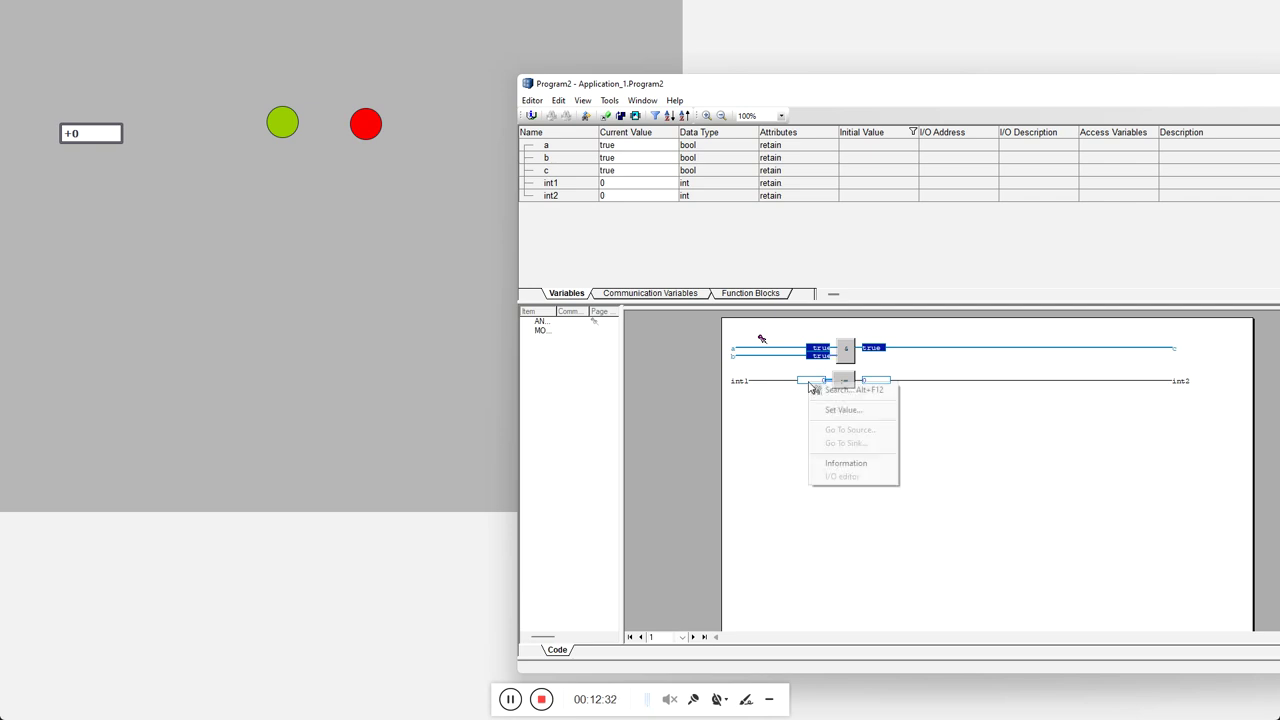
{"action": "left_click", "coordinate": [832, 409]}
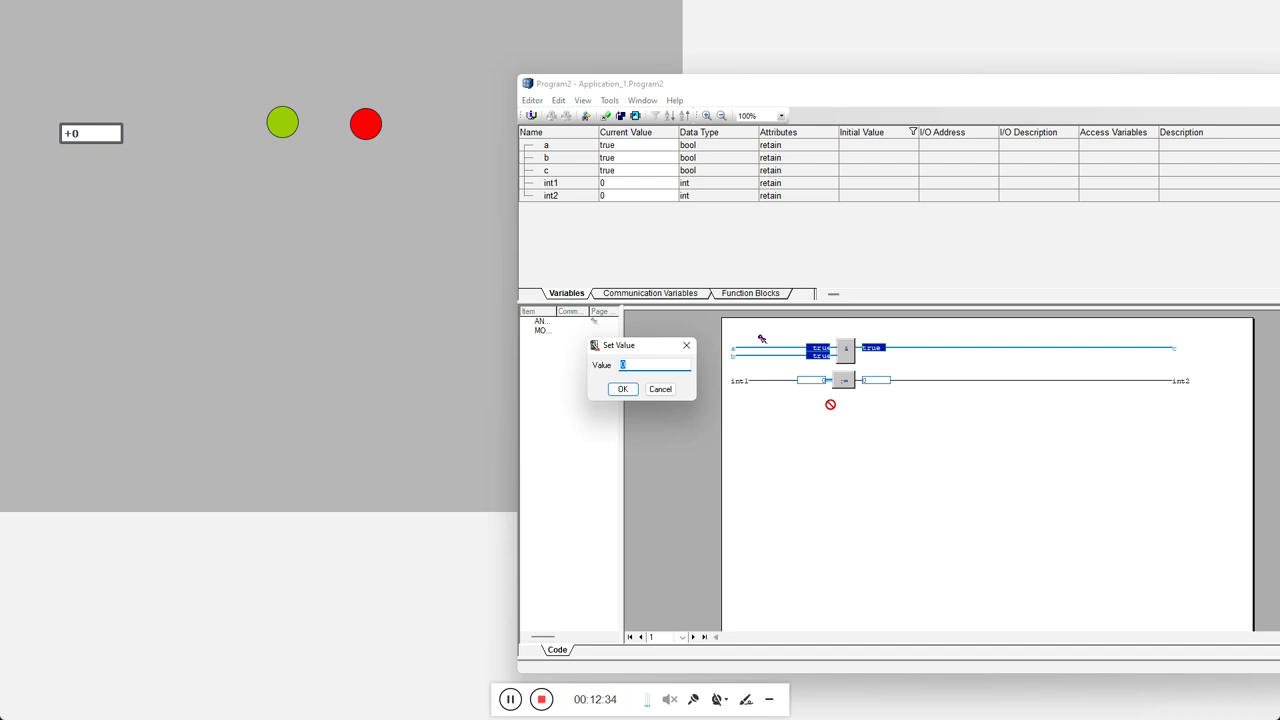
{"action": "key", "text": "Return"}
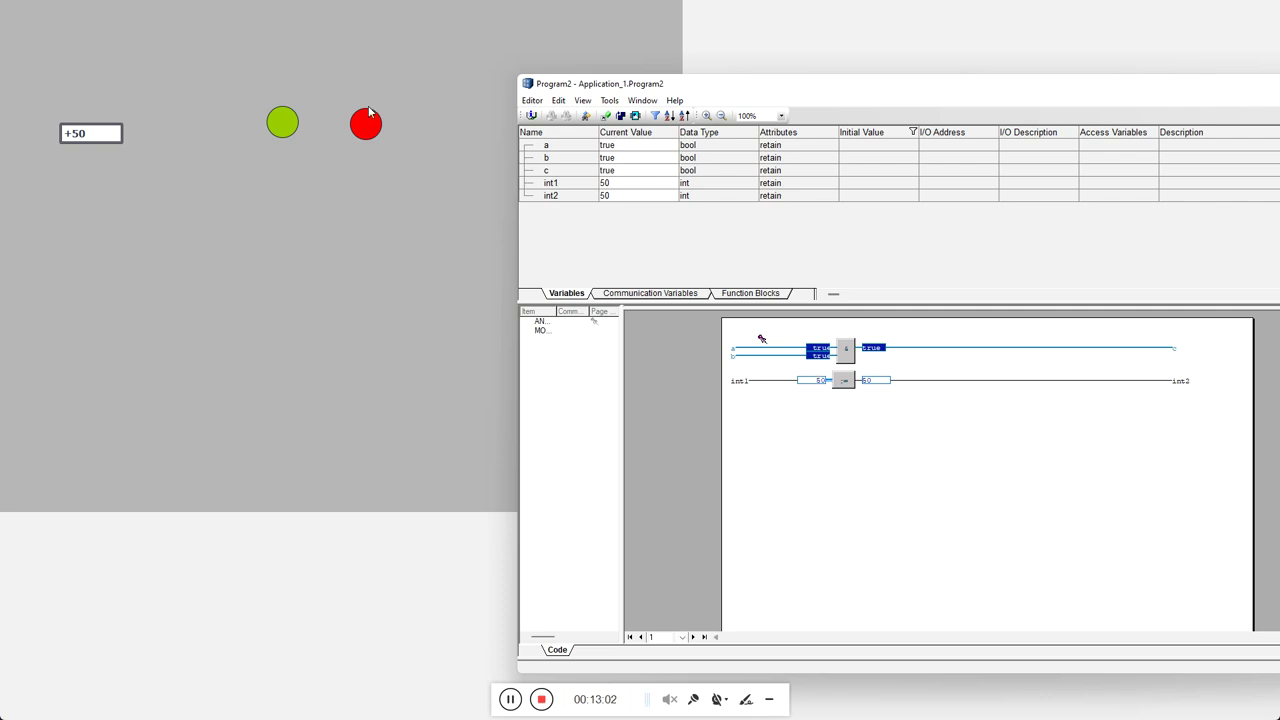
{"action": "left_click", "coordinate": [385, 178]}
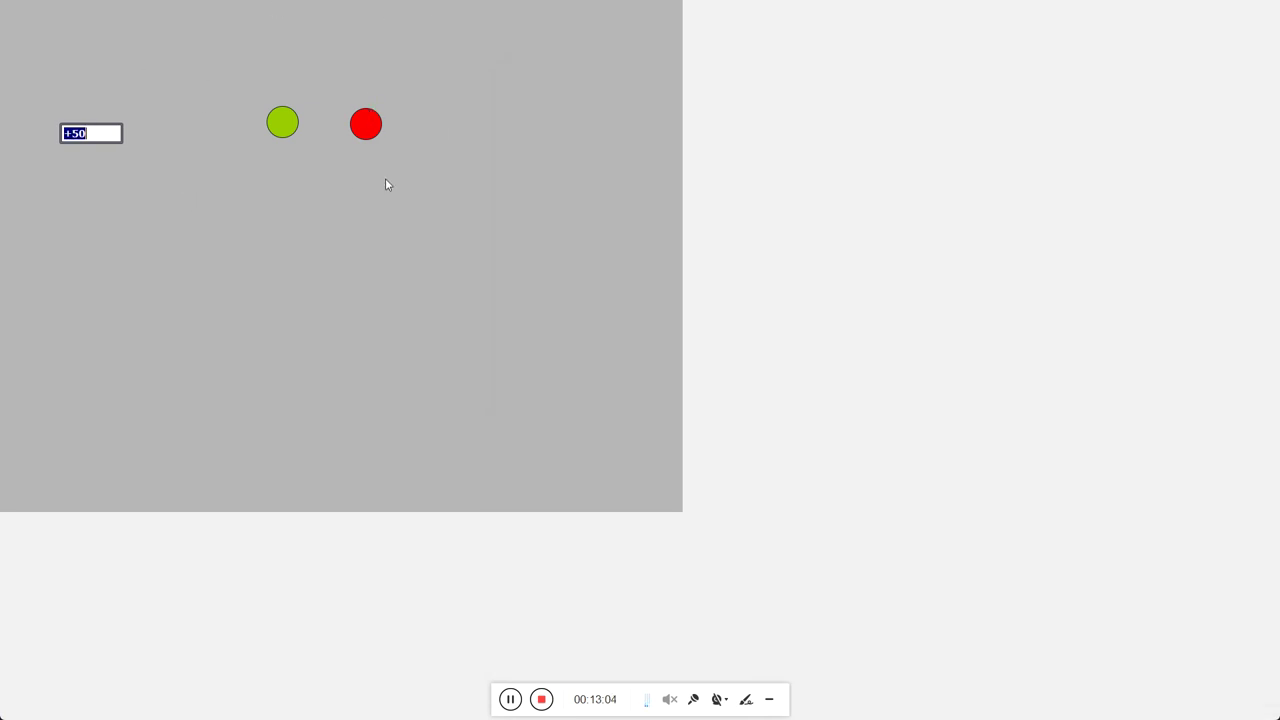